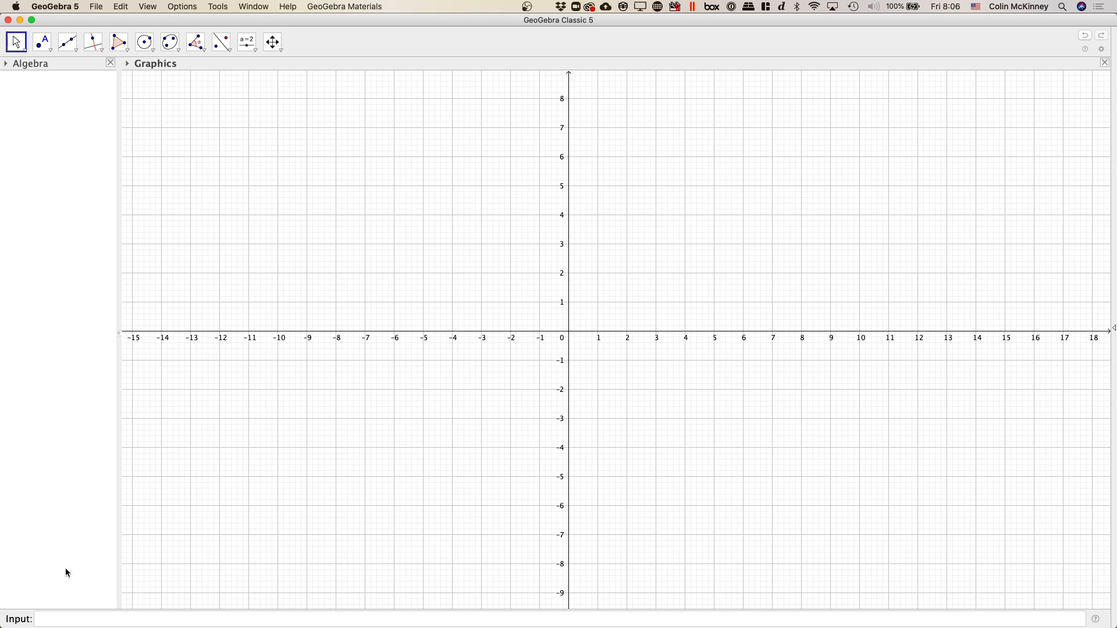
Set object labeling to New Points Only.
click(217, 6)
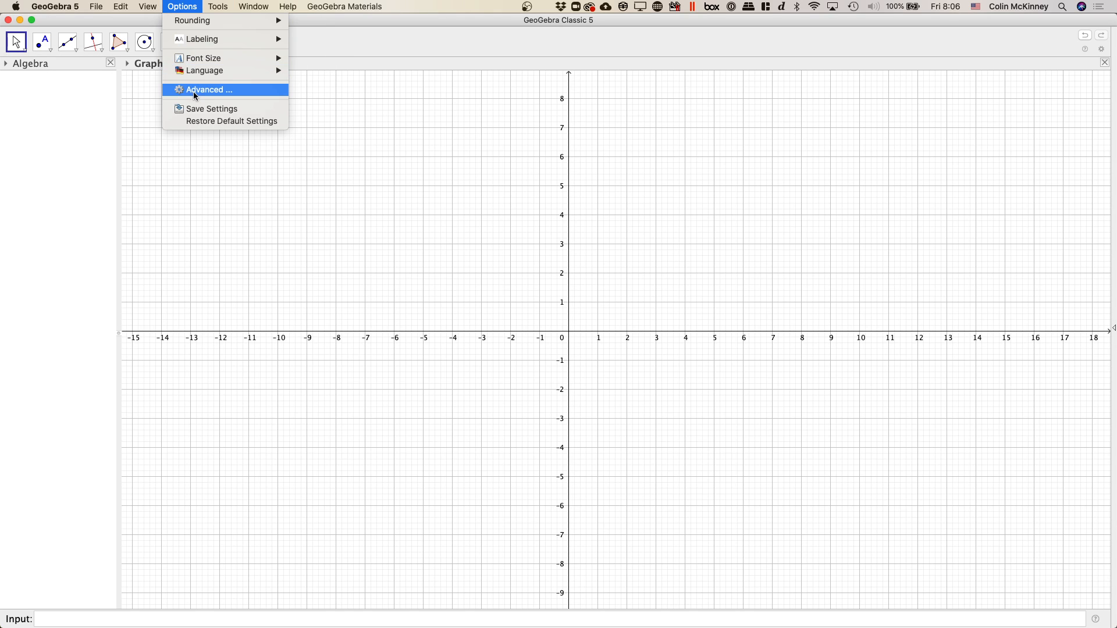
mouse_move(215, 41)
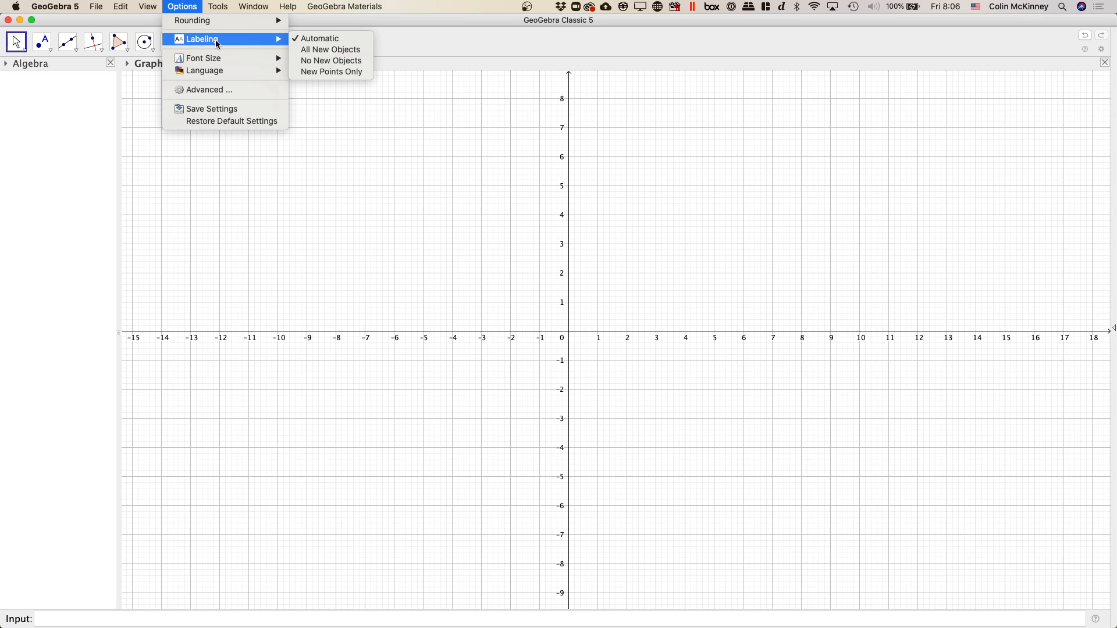
click(337, 71)
Graph the function y=1/x and frame its first-quadrant branch.
click(220, 620)
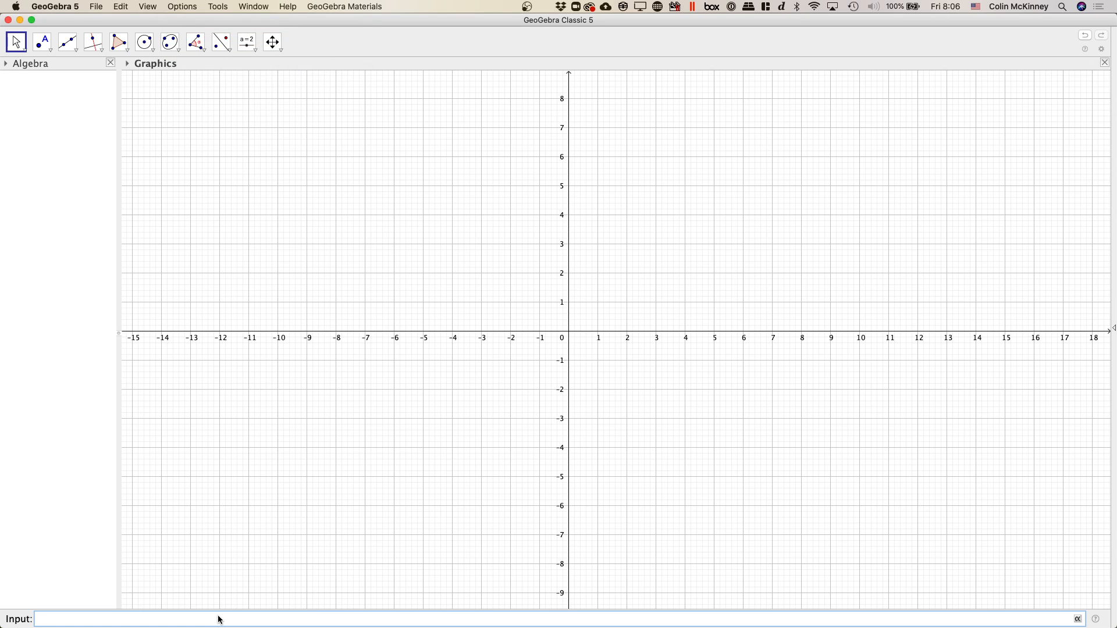
text(y=1/x)
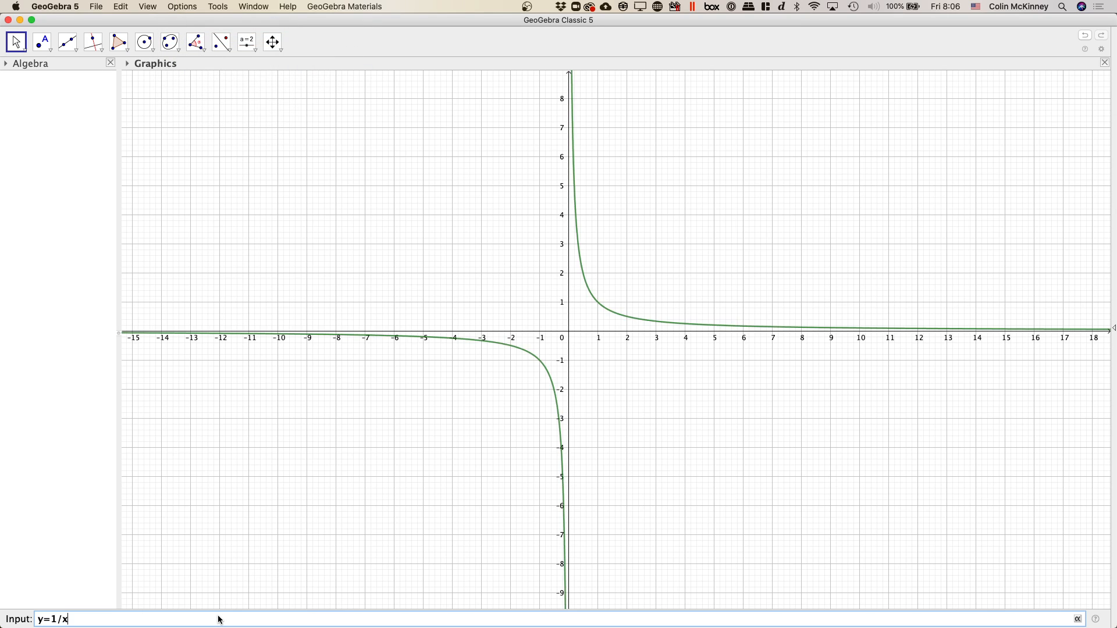
key(Return)
drag(738, 320, 656, 370)
scroll(589, 402, up, 8)
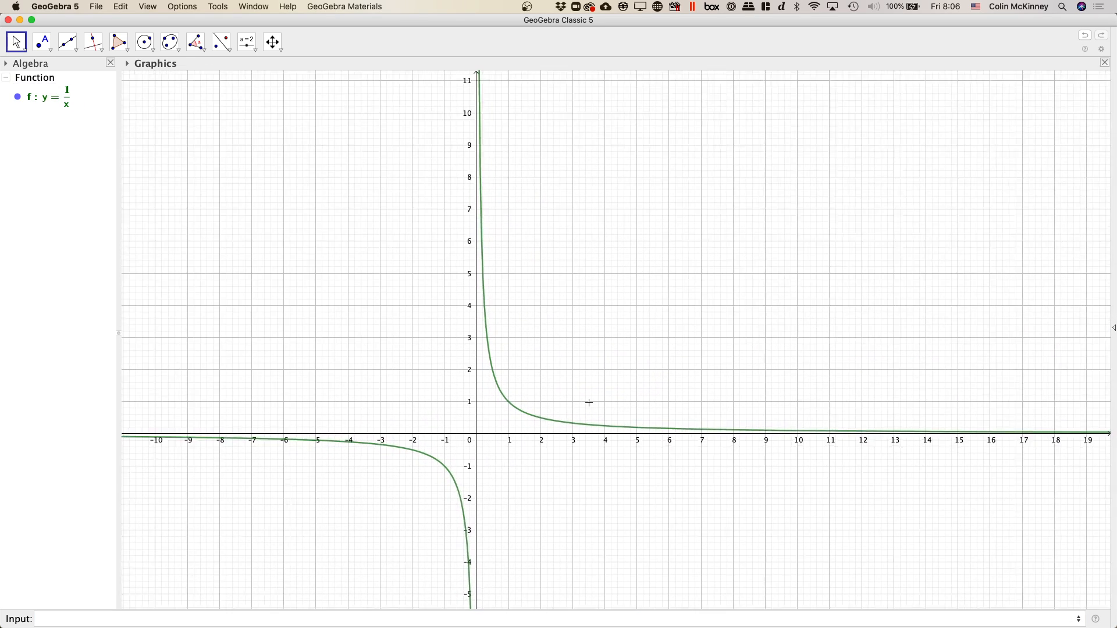
scroll(589, 402, up, 5)
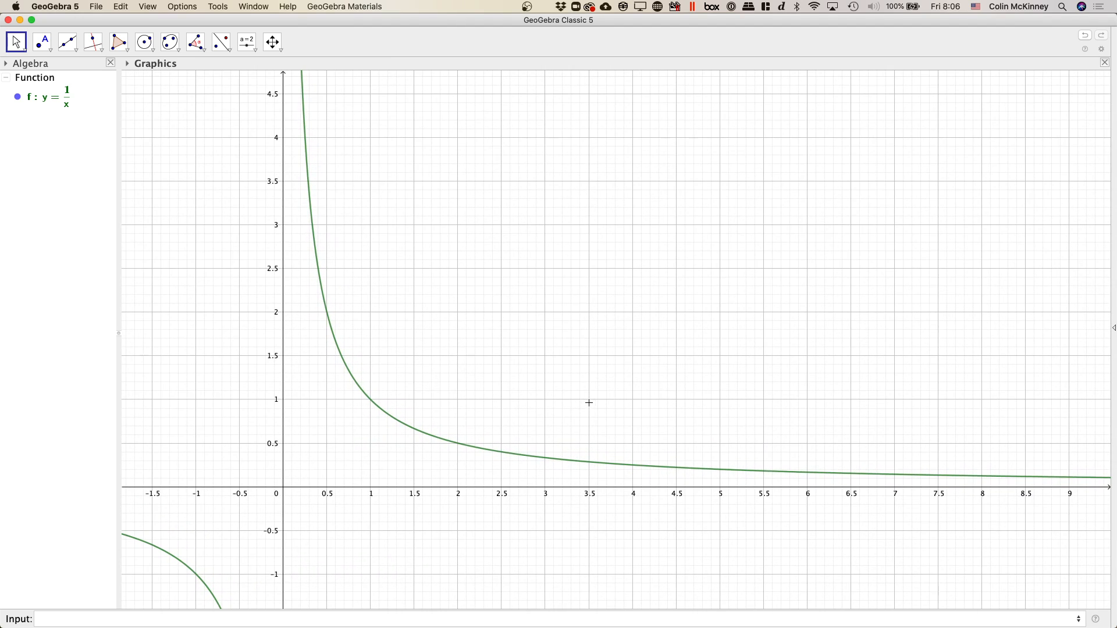
drag(507, 395, 489, 370)
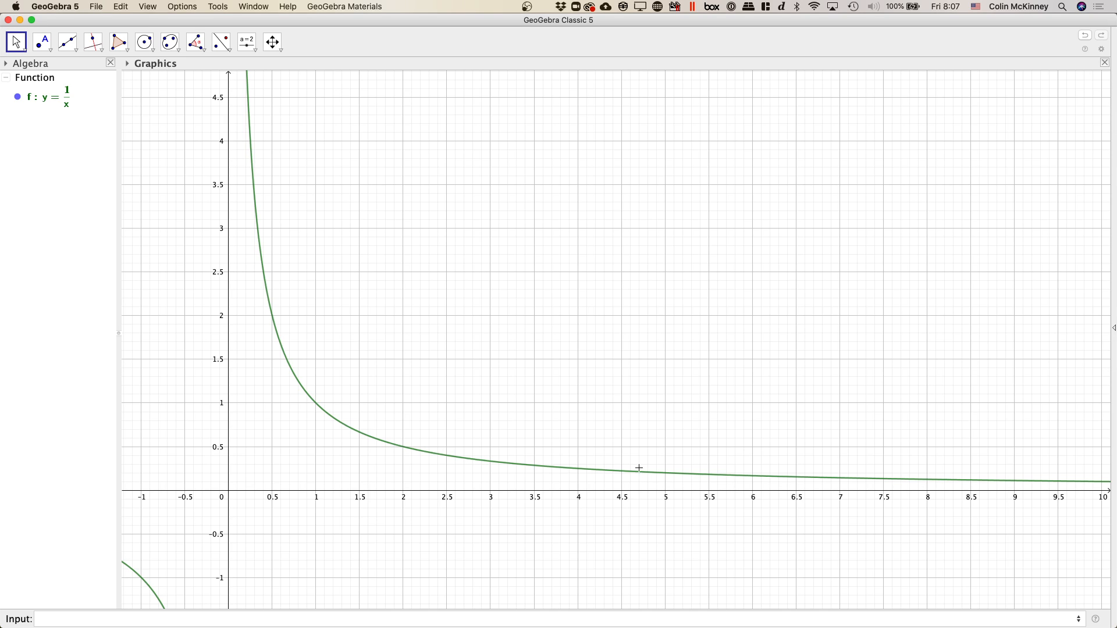
click(42, 43)
click(317, 403)
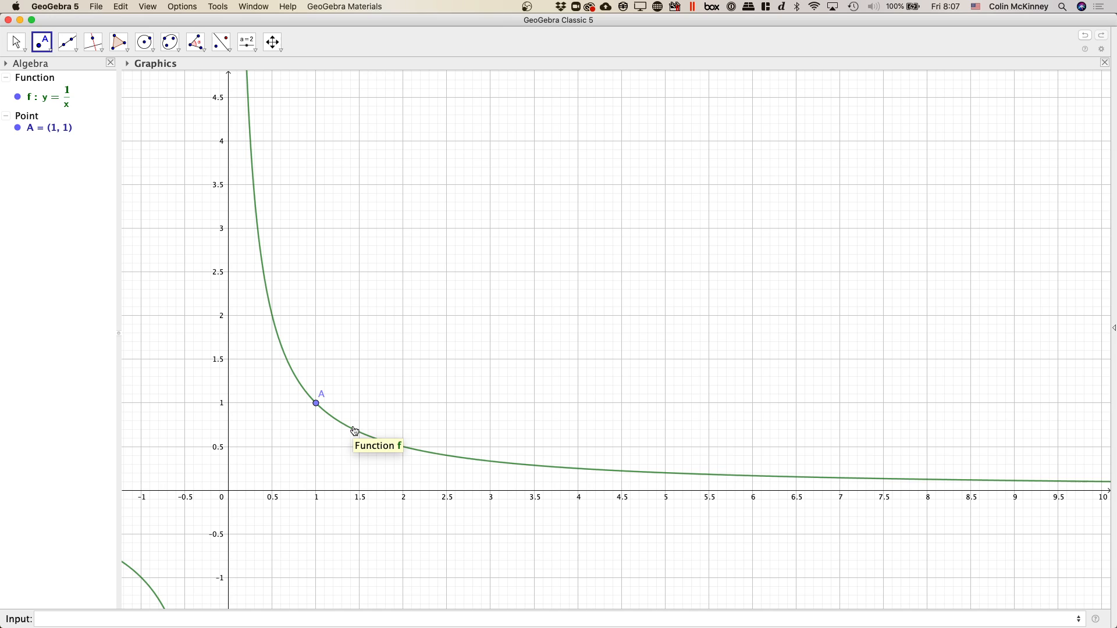
click(404, 447)
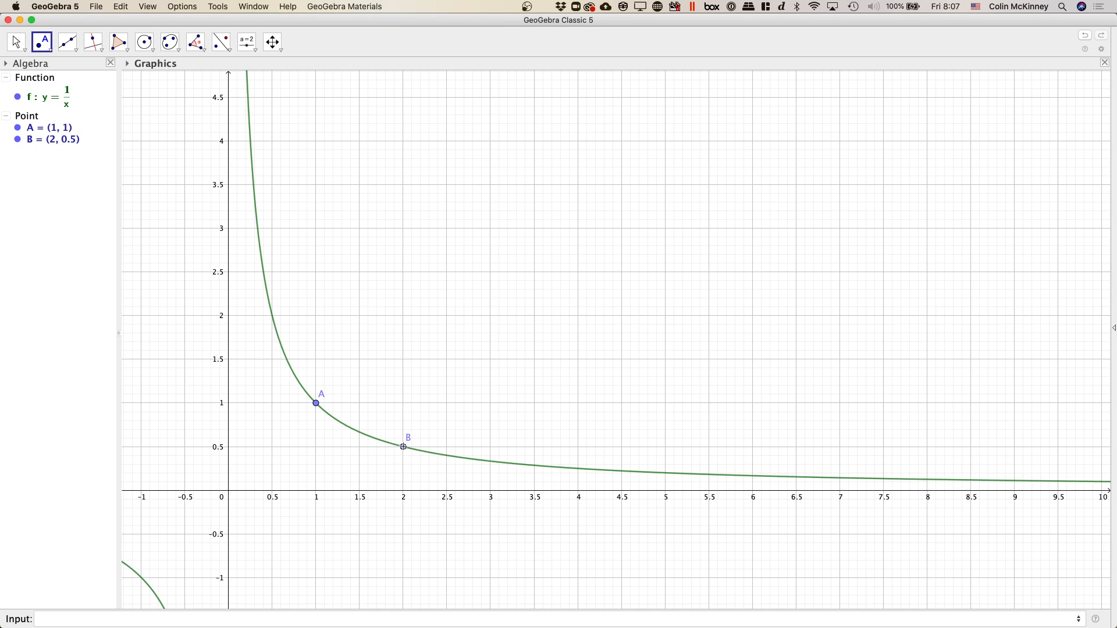
click(490, 462)
key(super+z)
key(super+z)
key(super+z)
Define curve points A=(1,f(1)) and B=(2,f(2)) by their function values.
click(280, 620)
text(A=(1,f(1))
key(Return)
text(B=(2,f(2)
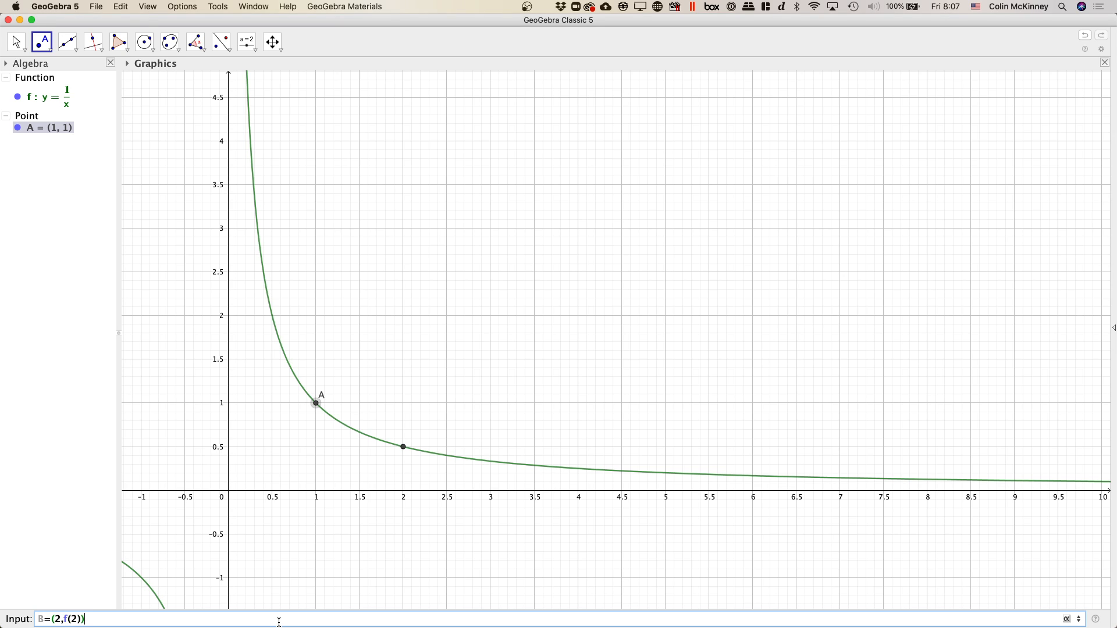
key(Return)
Define the curve points C=(3,f(3)), D=(4,f(4)) and E=(5,f(5)).
text(C=()
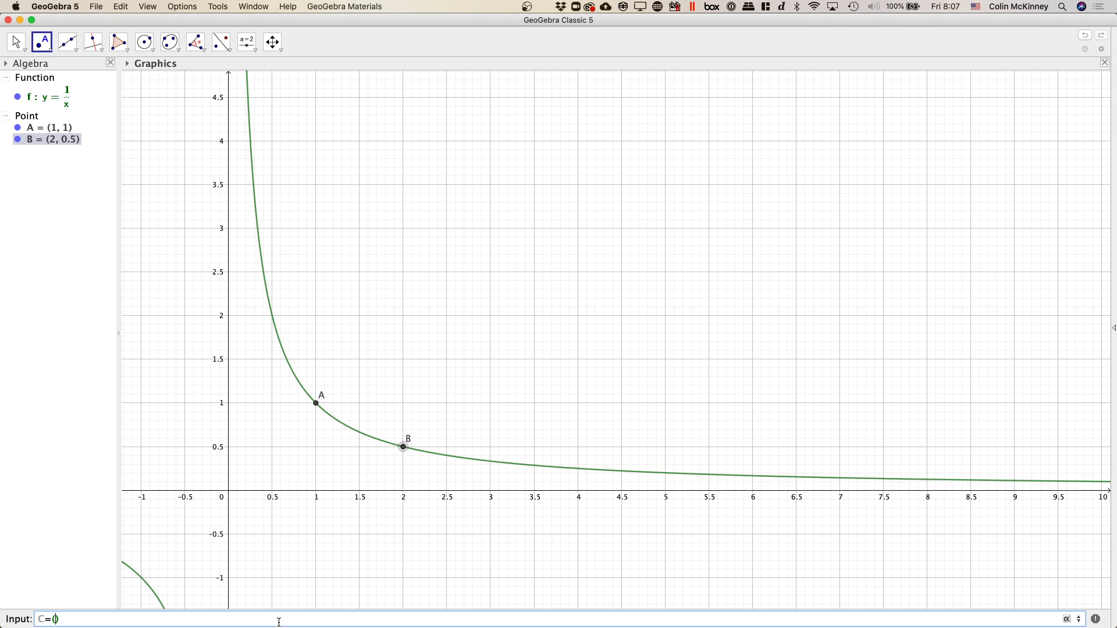
text(3,f(3))
key(Return)
text(D=)
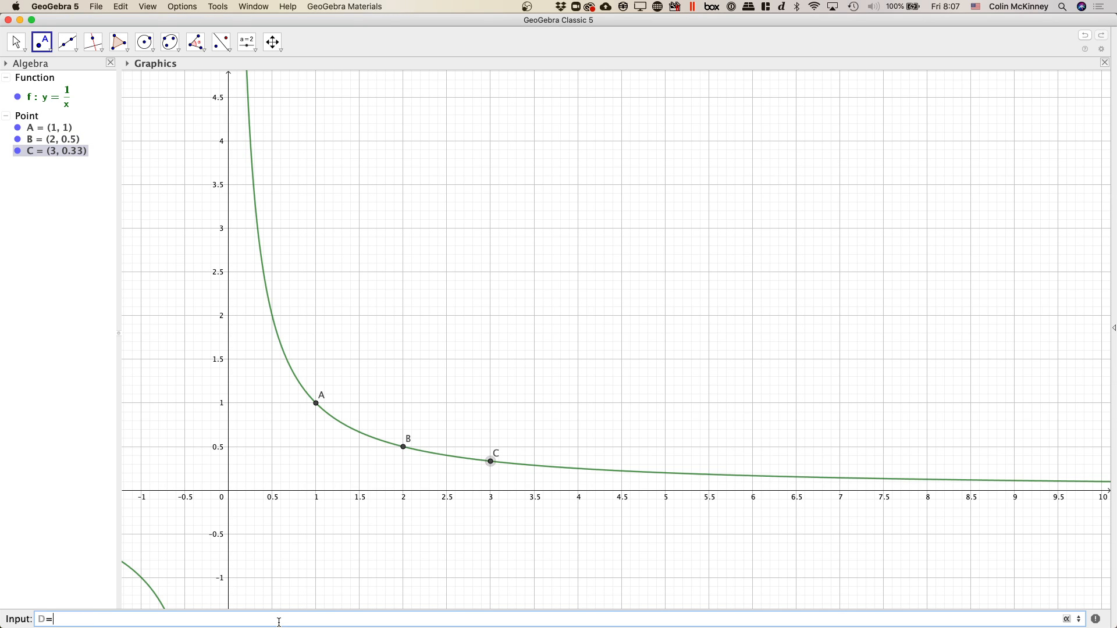
text((4,f(4))
key(Return)
text(E=(5,)
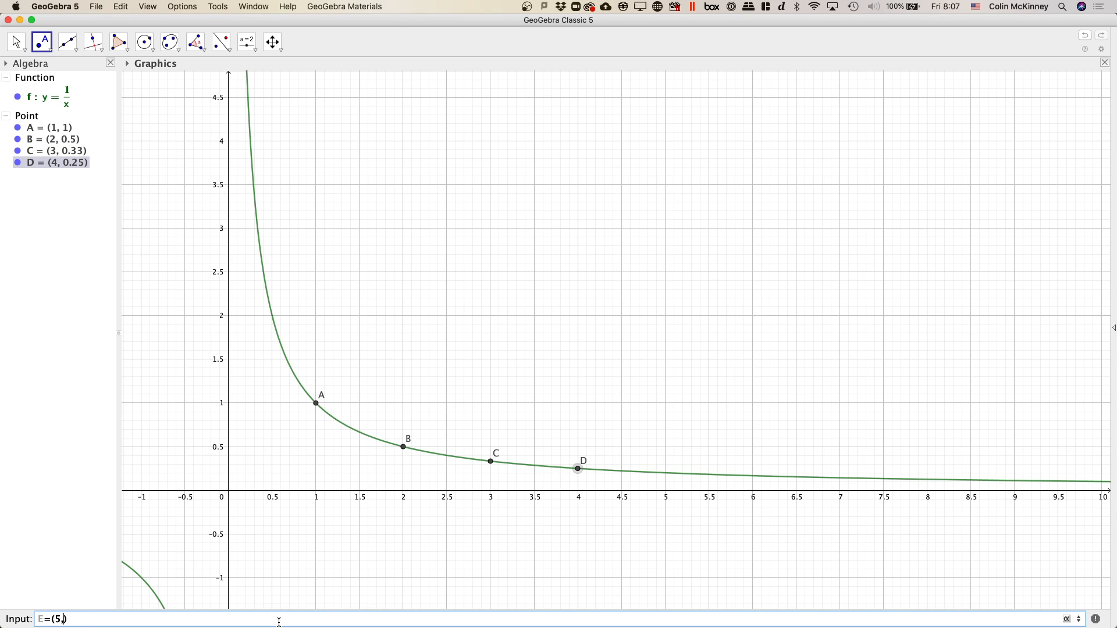
text(f(5)))
key(Return)
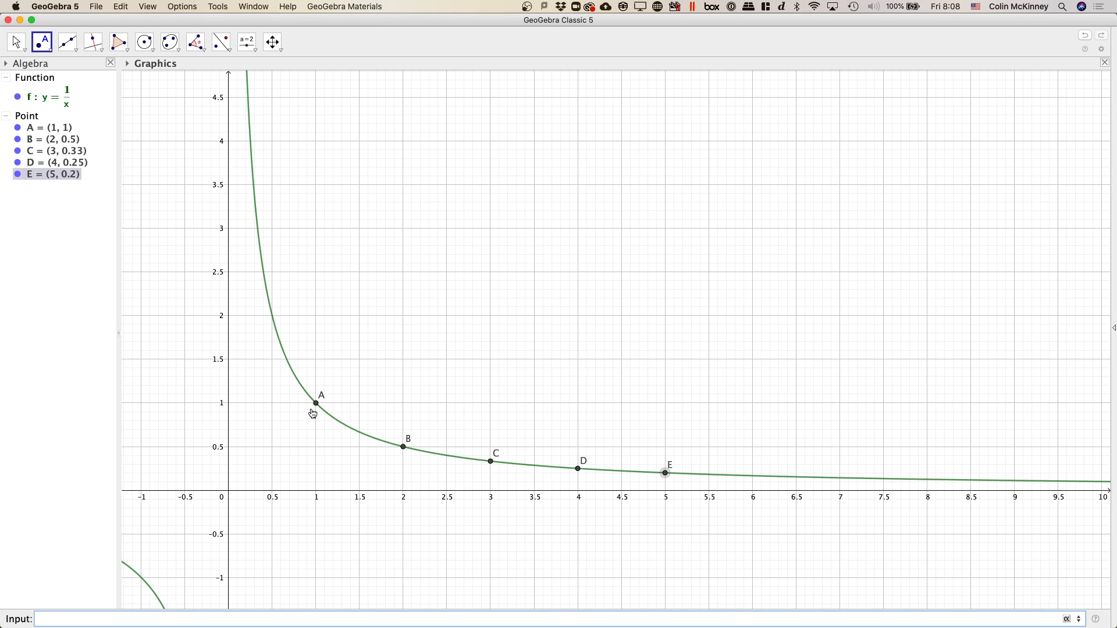
mouse_move(316, 409)
click(403, 402)
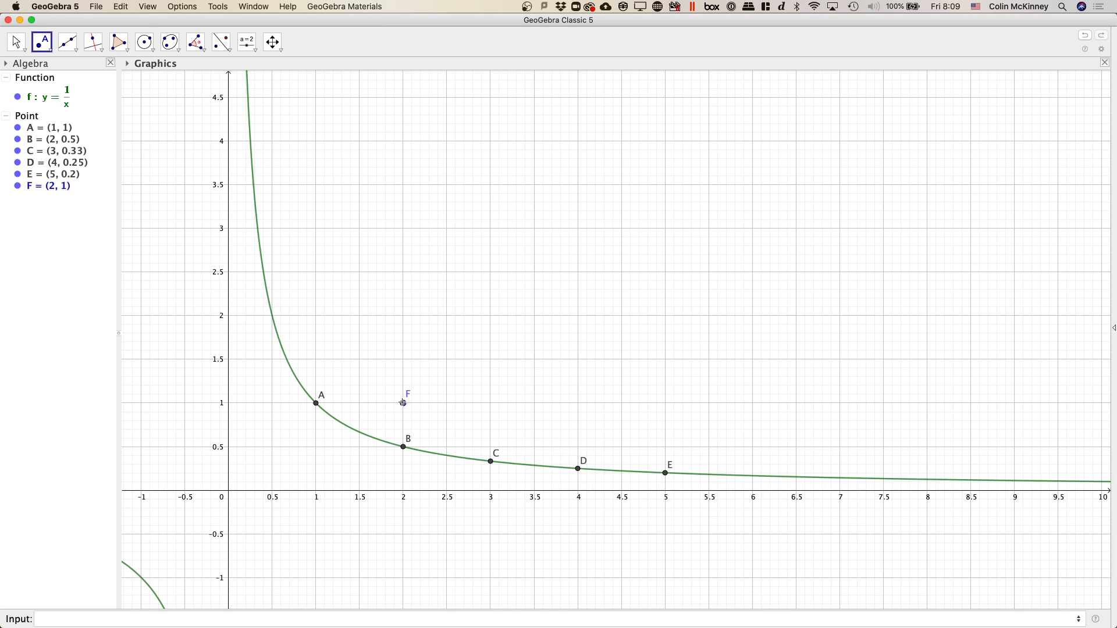
click(316, 492)
click(403, 491)
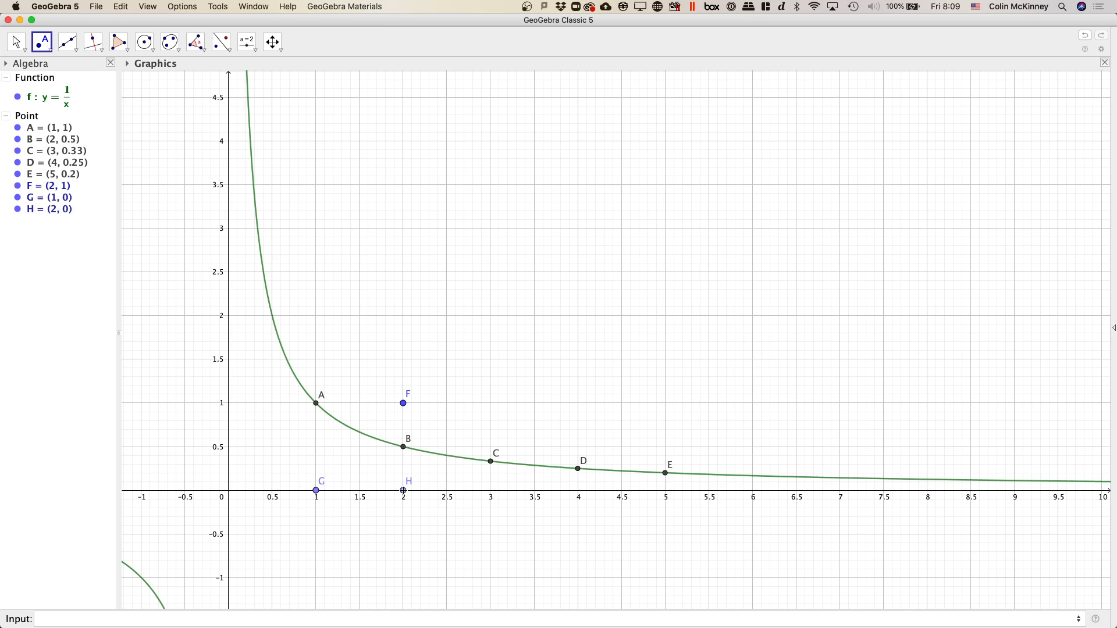
click(490, 447)
click(491, 491)
key(super+z)
key(super+z)
key(super+z)
key(super+z)
key(super+z)
Define the upper rectangle corners F=(2,f(1)) and G=(3,f(2)) above the curve.
click(254, 620)
text(F=()
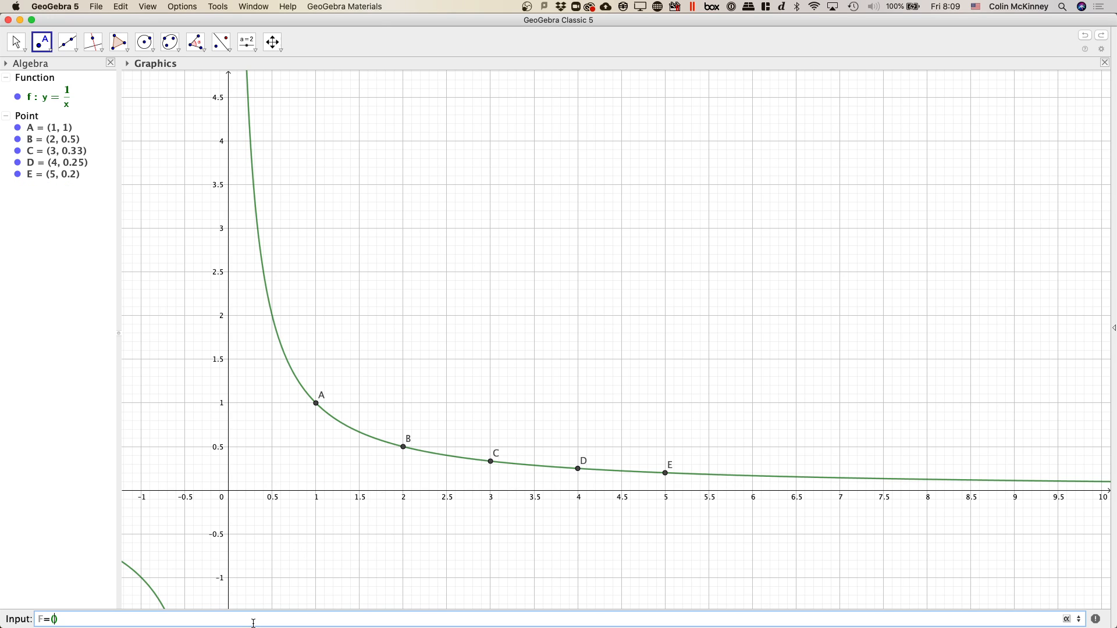
text(2,f(1)
key(Return)
text(E)
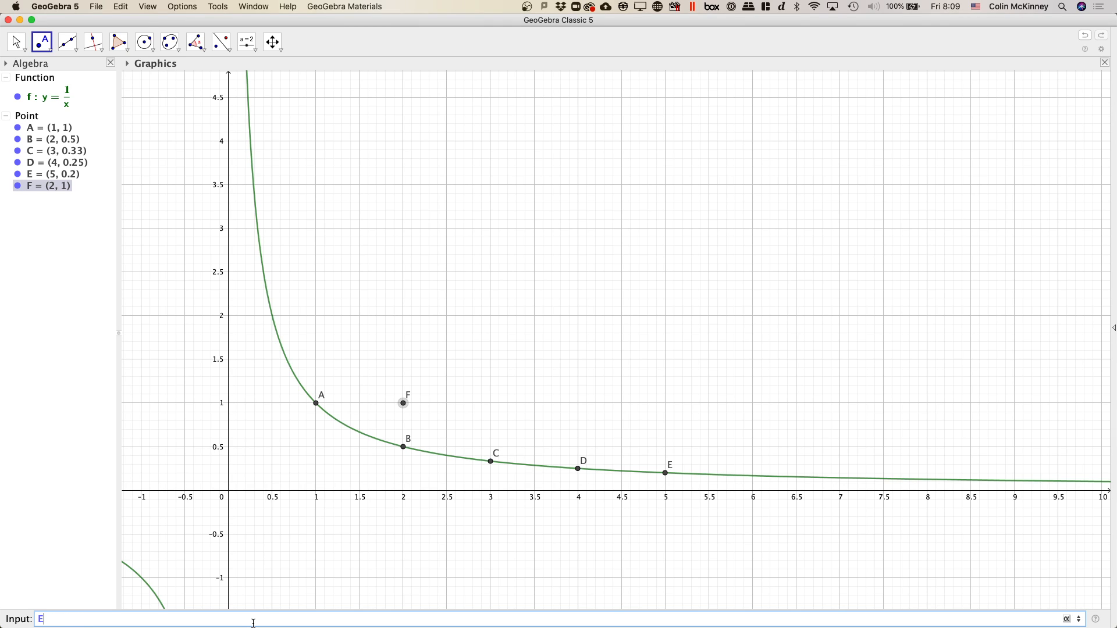
key(BackSpace)
text(G=(3,f(2)))
key(Return)
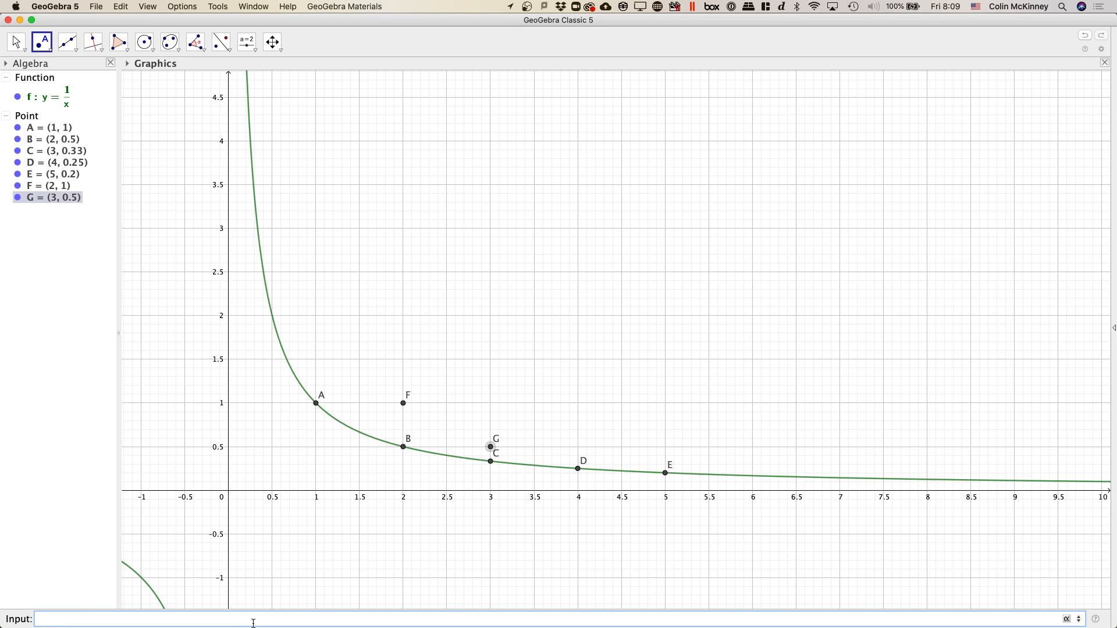
Define the remaining upper rectangle corners H=(4,f(3)) and I=(5,f(4)).
text(H=(4,f(3)))
key(Return)
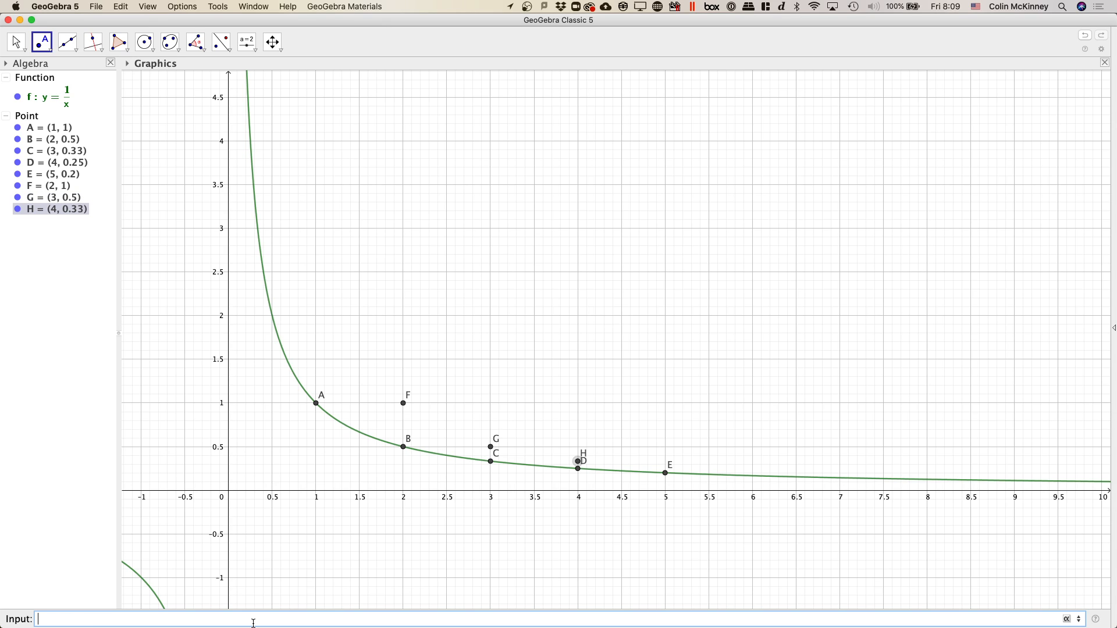
text(I=(5,f(4)))
key(Return)
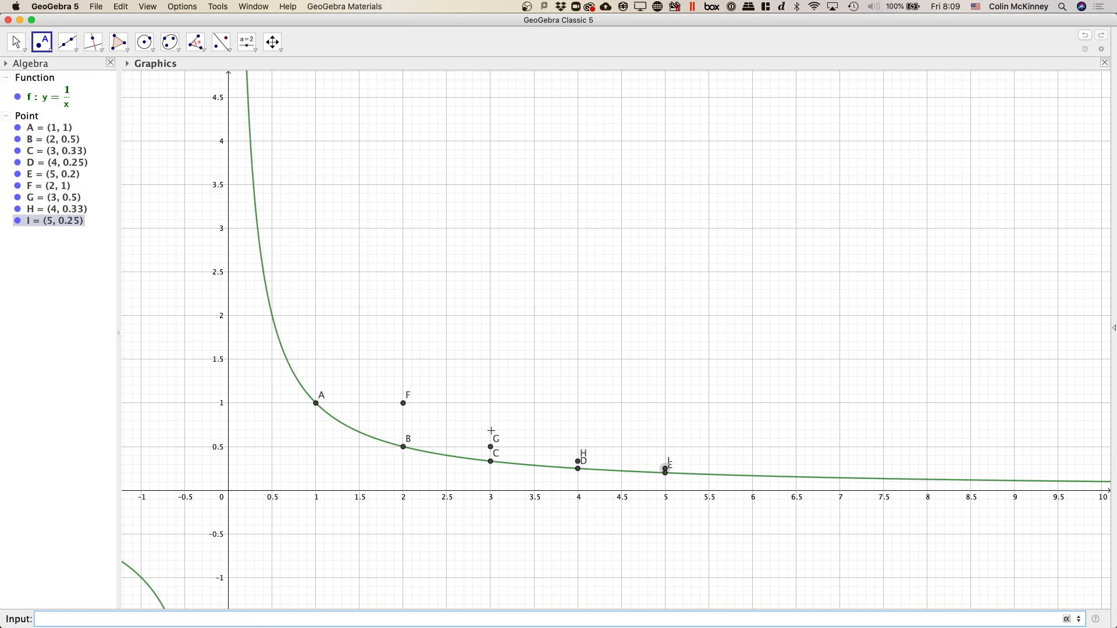
scroll(491, 431, up, 5)
drag(506, 410, 536, 418)
key(super+z)
key(Escape)
scroll(720, 384, down, 3)
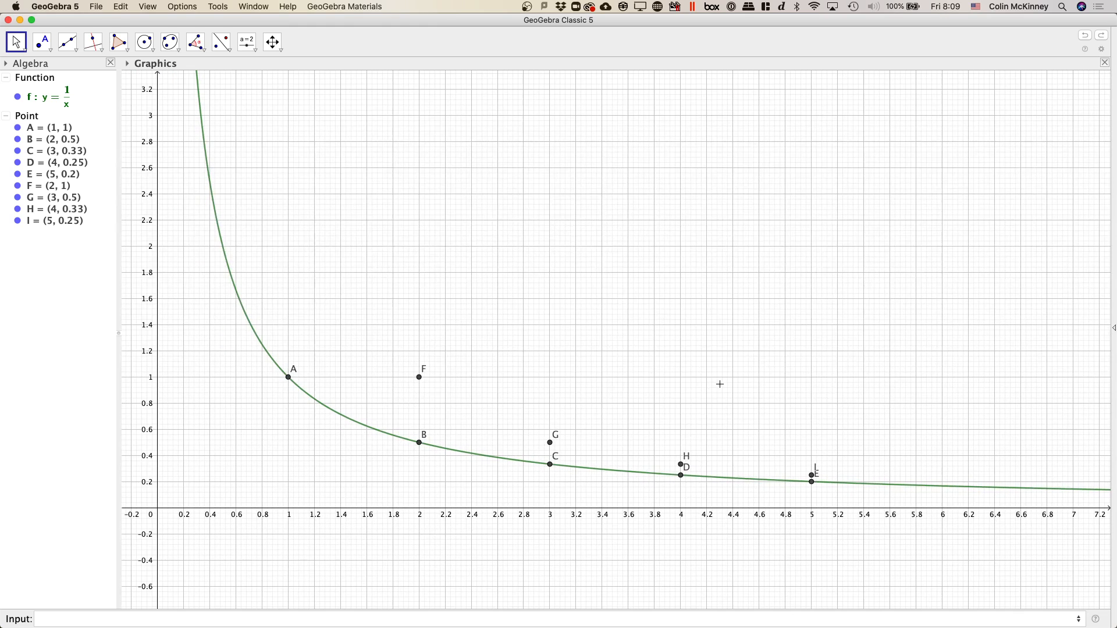
drag(611, 359, 753, 434)
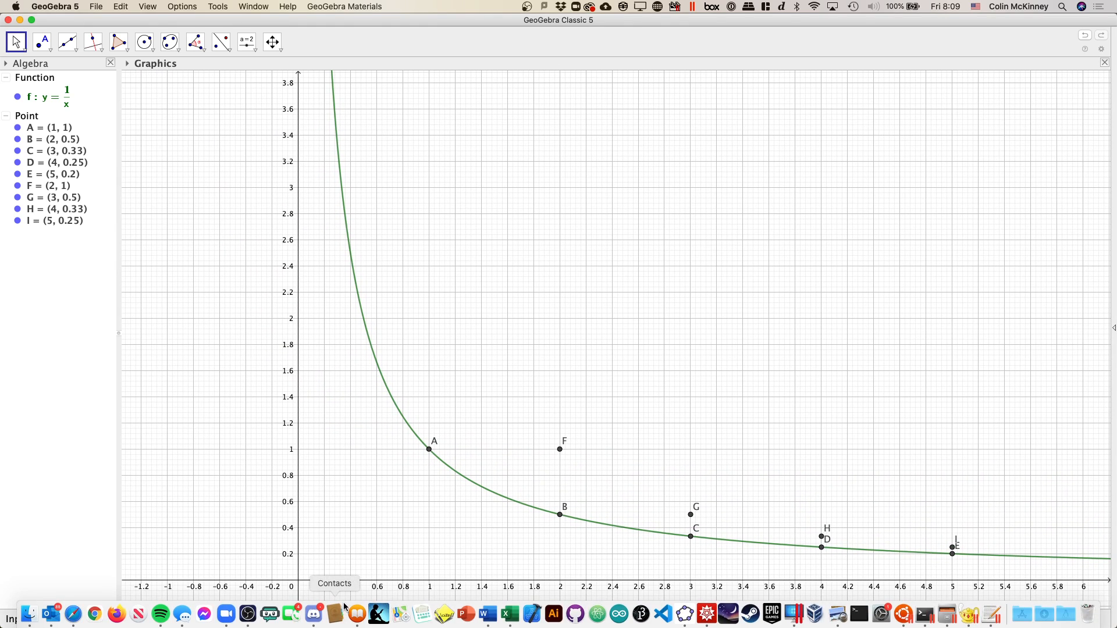
click(344, 615)
text((1, 1))
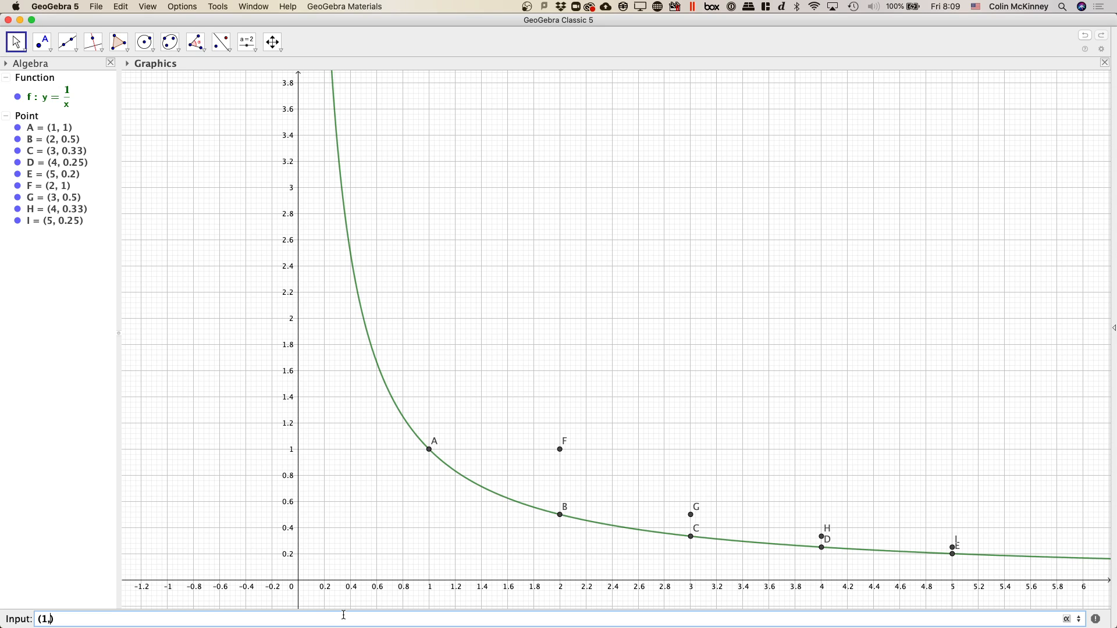
key(Return)
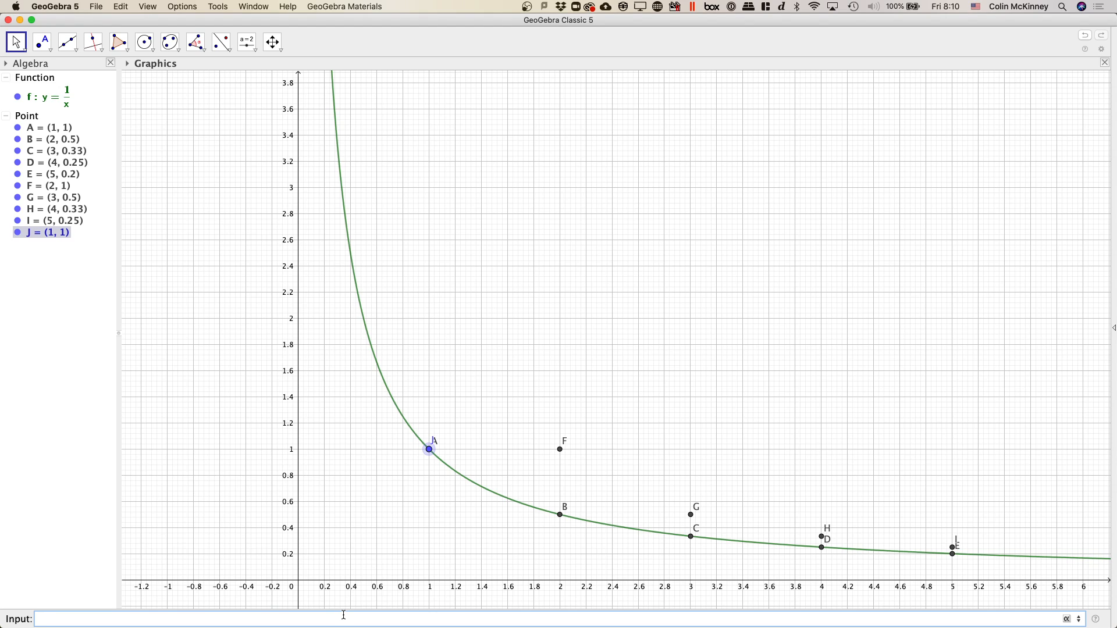
key(super+z)
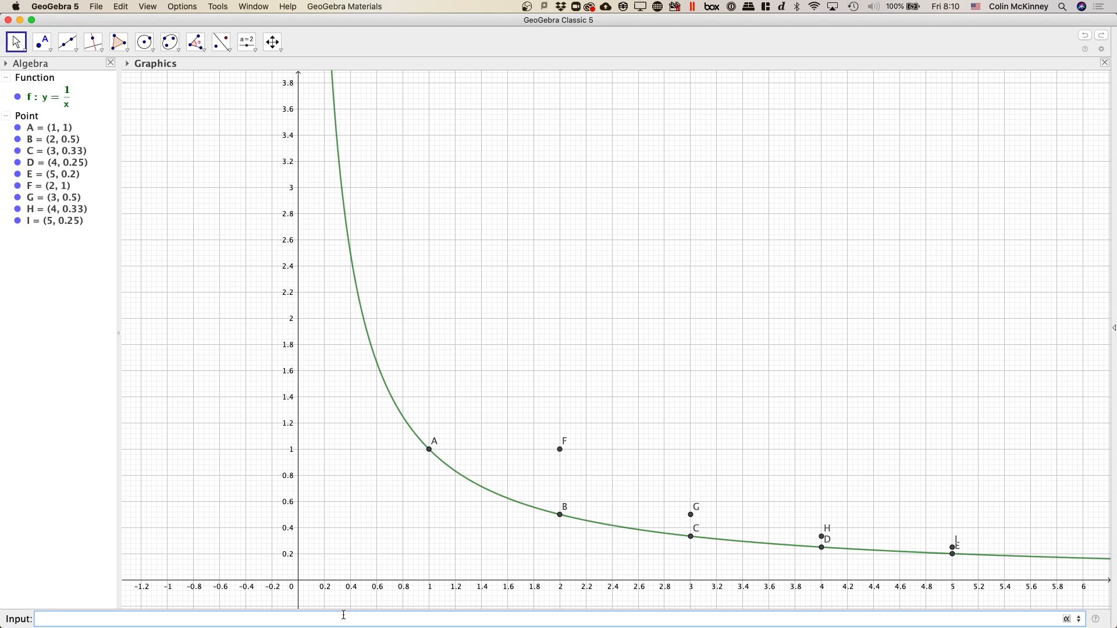
Add base points on the x-axis at (1,0) and (2,0).
text((0,)
key(BackSpace)
key(BackSpace)
text(1, 0)
key(Return)
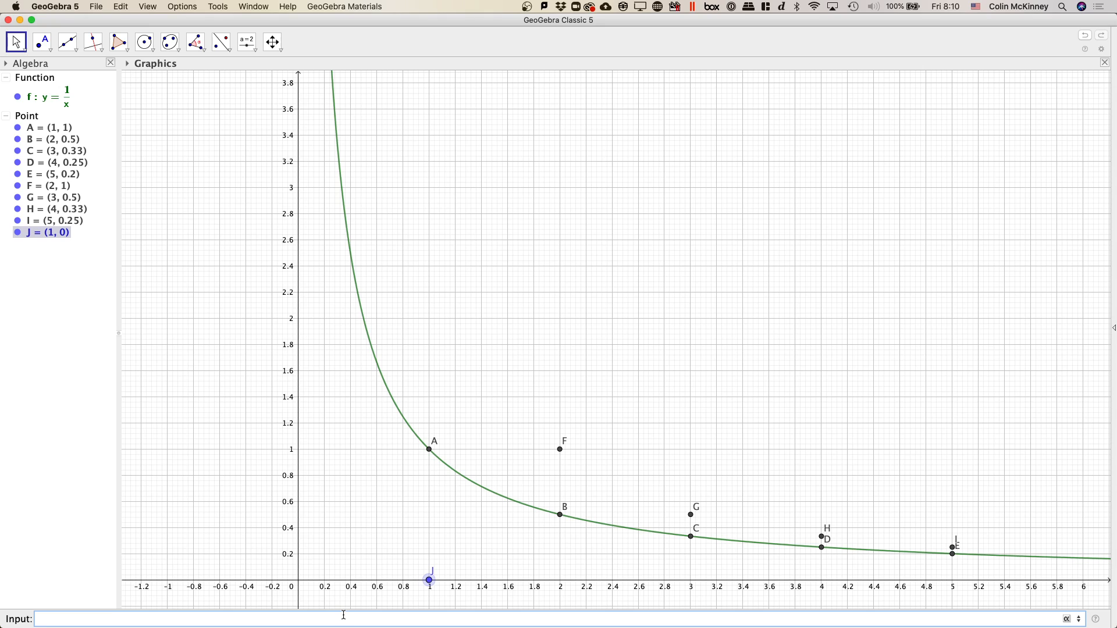
text((2,0))
key(Return)
Add base points on the x-axis at (3,0), (4,0) and (5,0).
text((3,0)
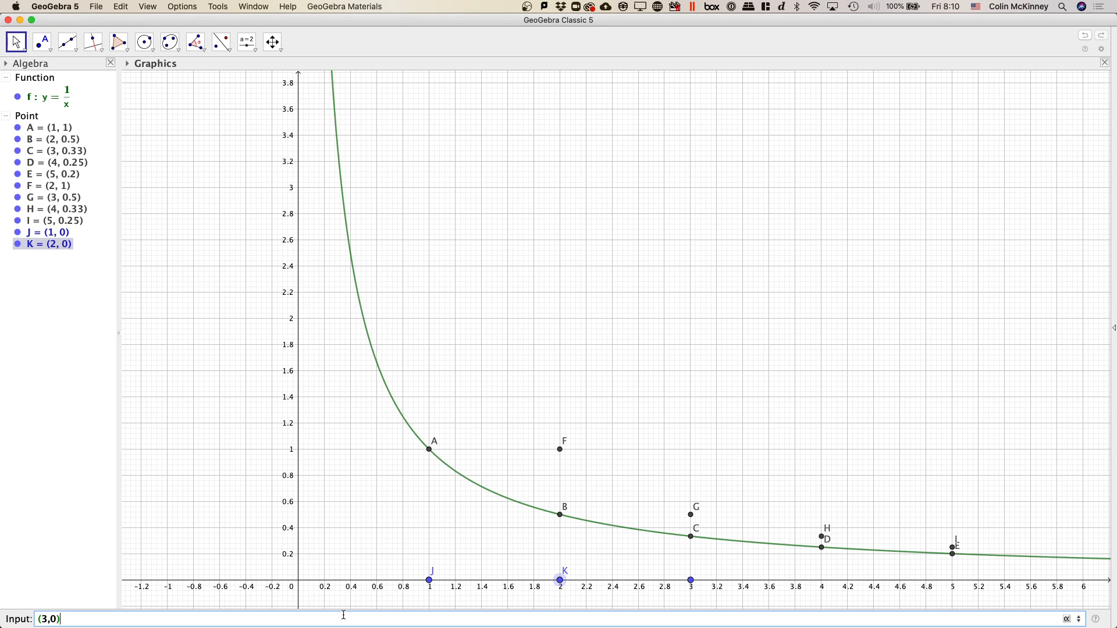
key(Return)
text((4, 0)
key(Return)
text((5, 0)
key(Return)
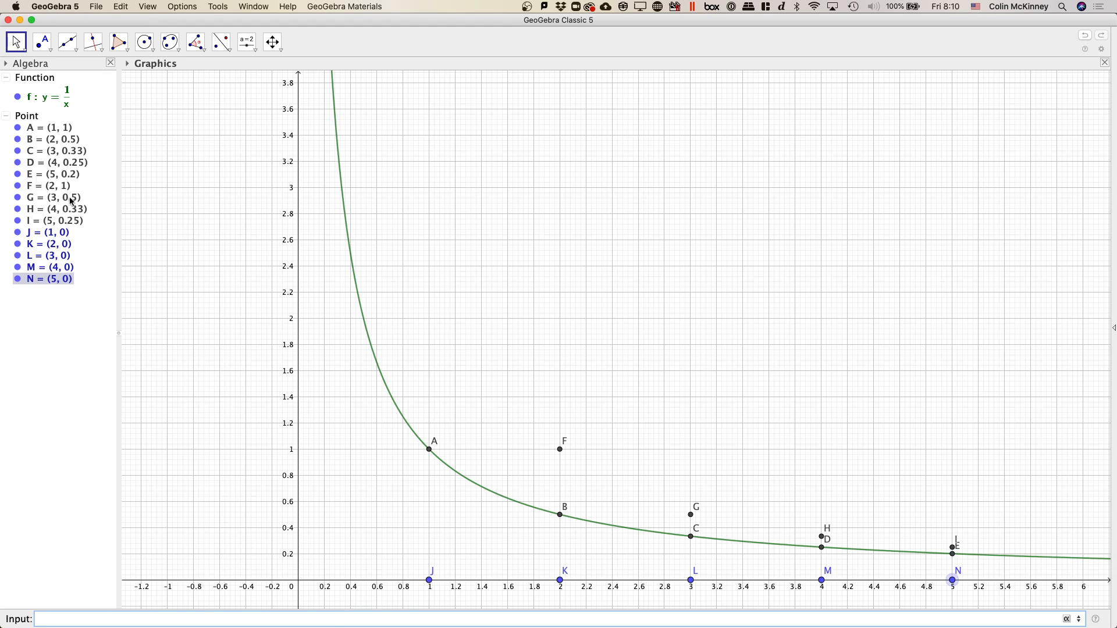
Draw the first rectangle as a polygon through points A, F, K and J.
click(120, 42)
click(155, 74)
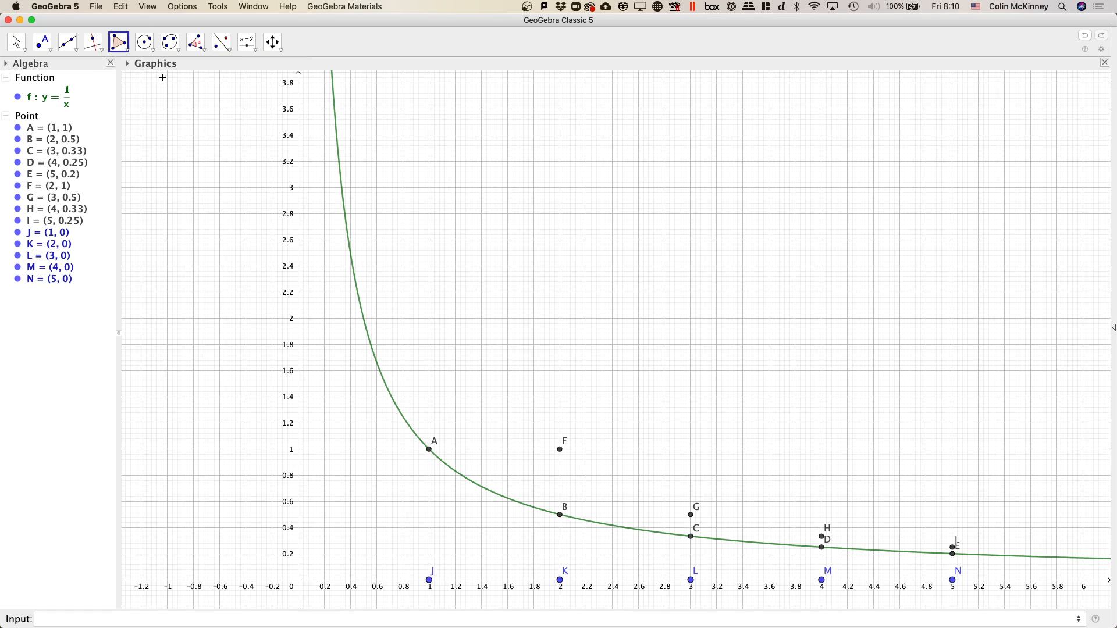
click(429, 449)
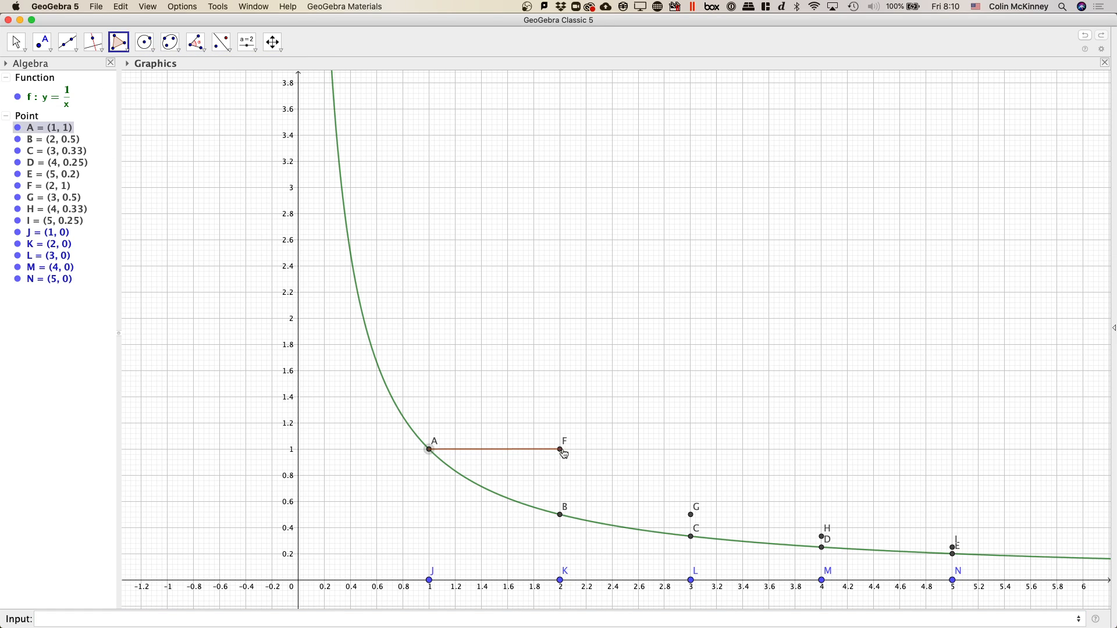
click(560, 450)
click(560, 580)
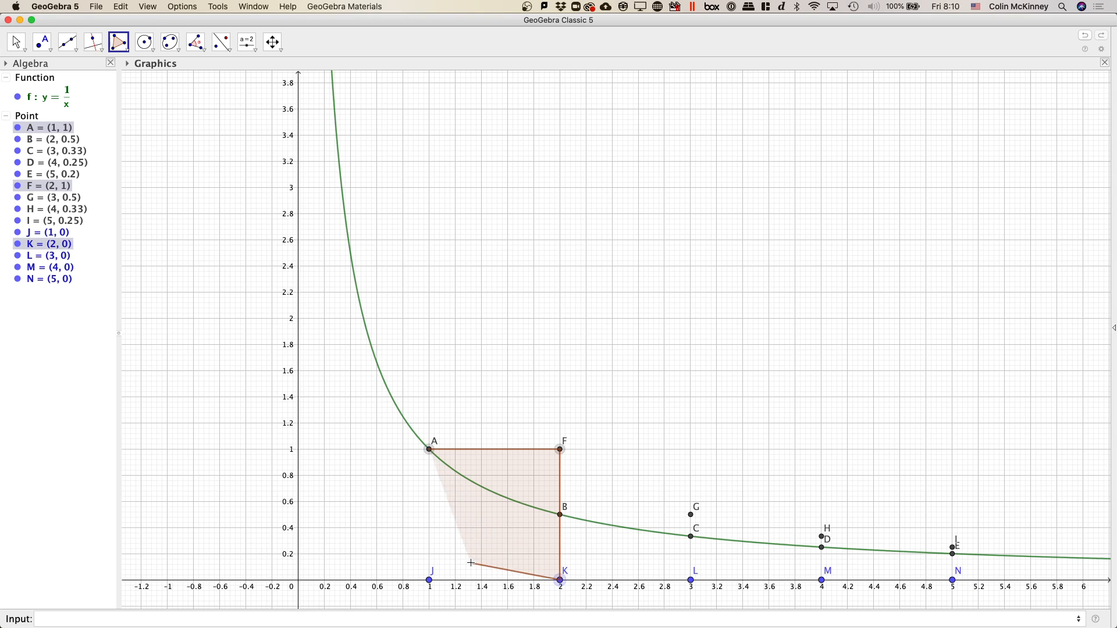
click(430, 580)
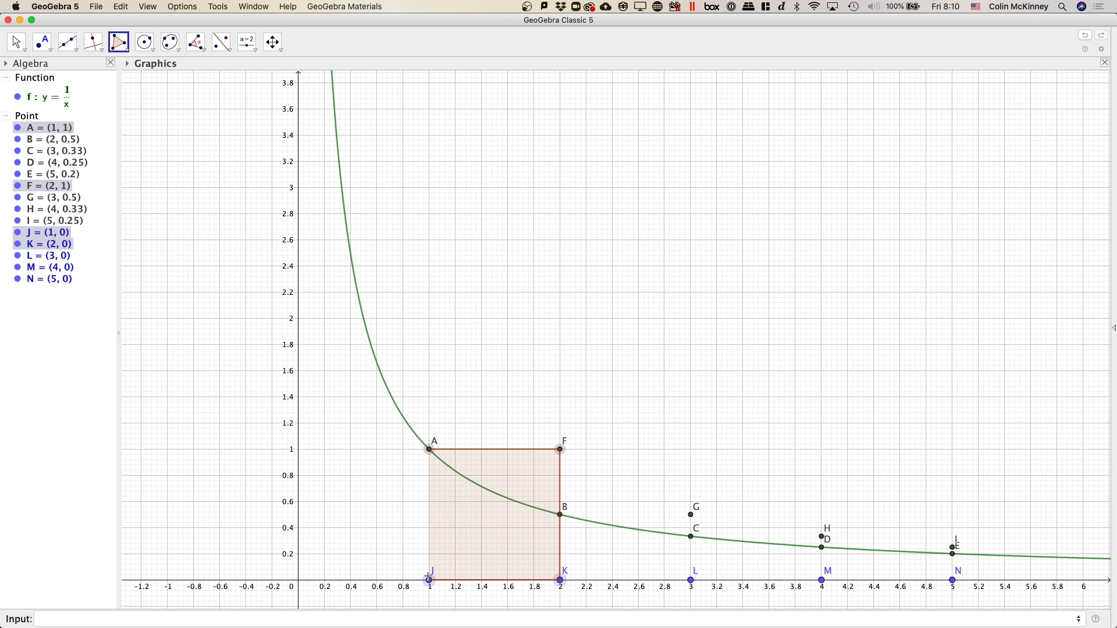
click(429, 449)
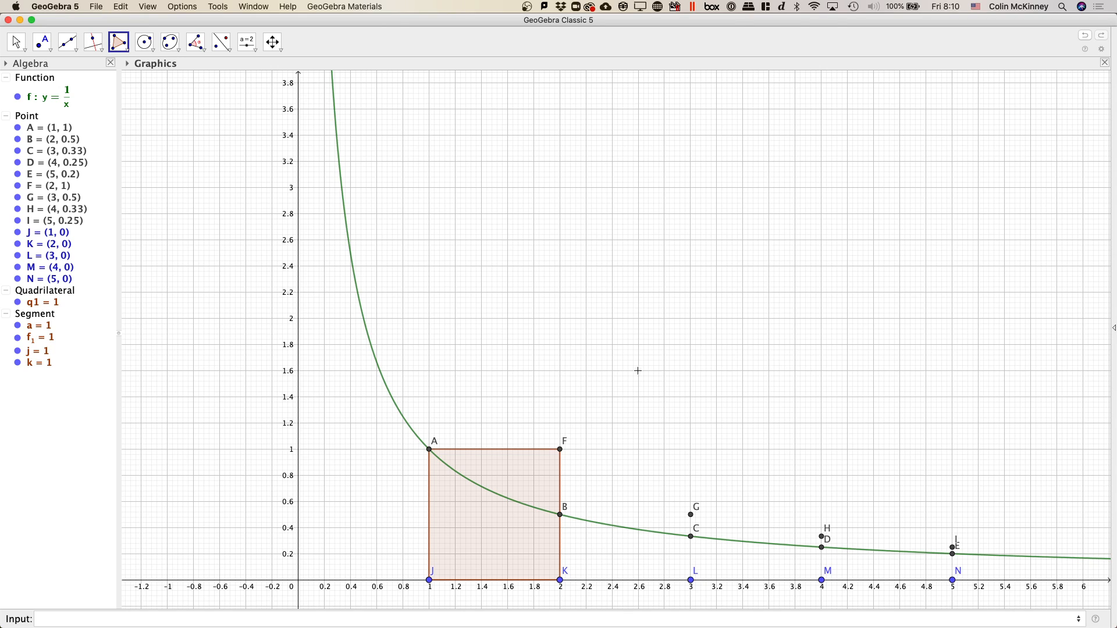
click(16, 42)
drag(604, 397, 517, 271)
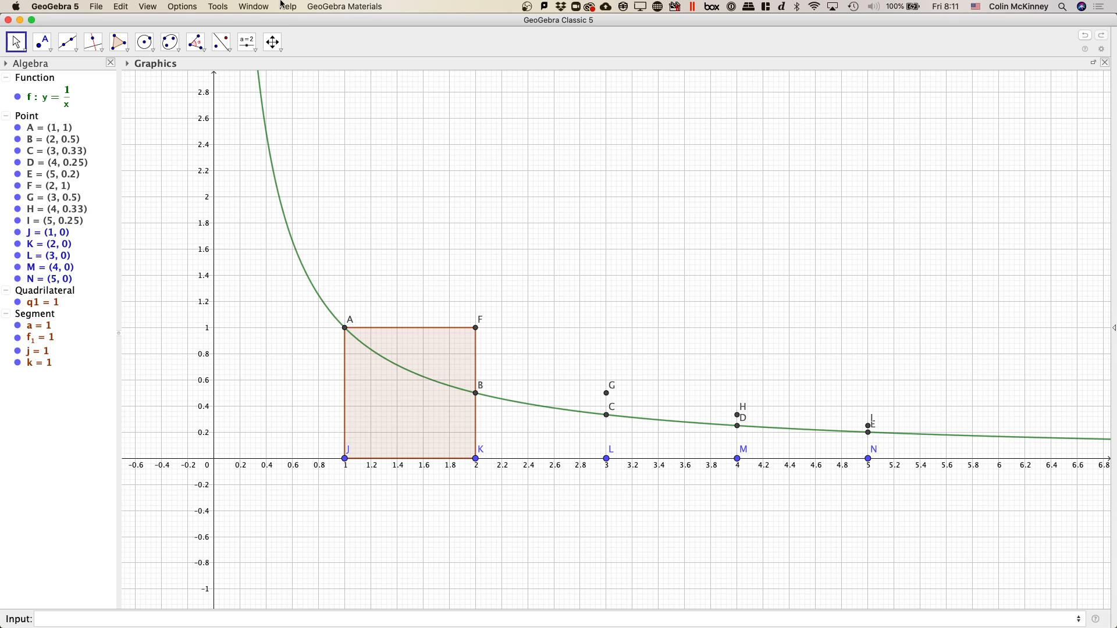
Draw the second upper rectangle as a polygon through points B, G, L and K.
click(120, 42)
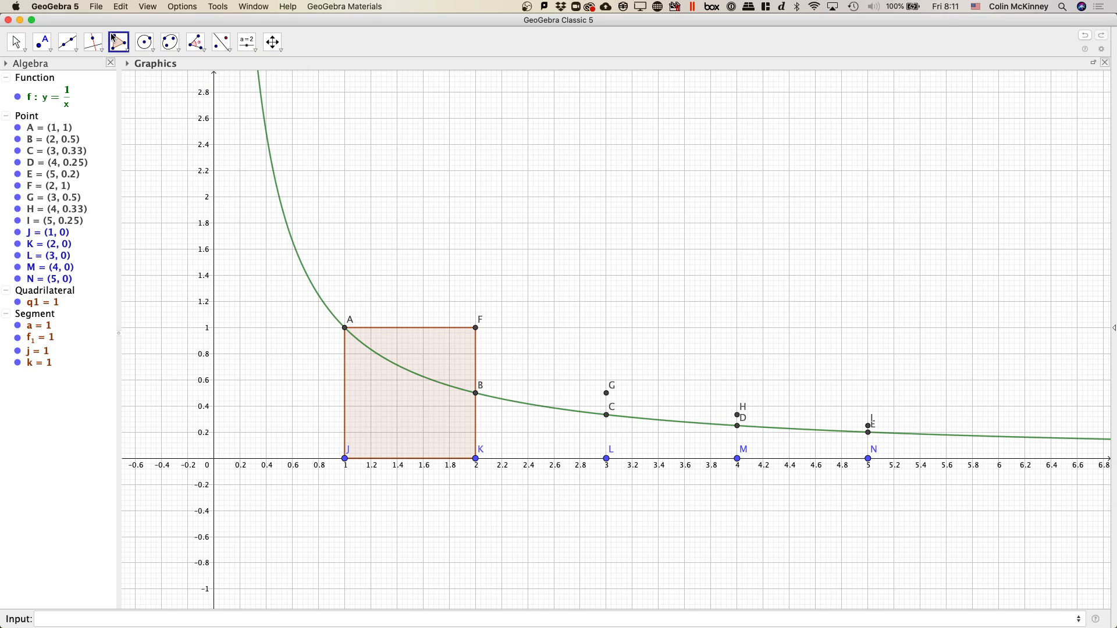
click(476, 393)
click(607, 393)
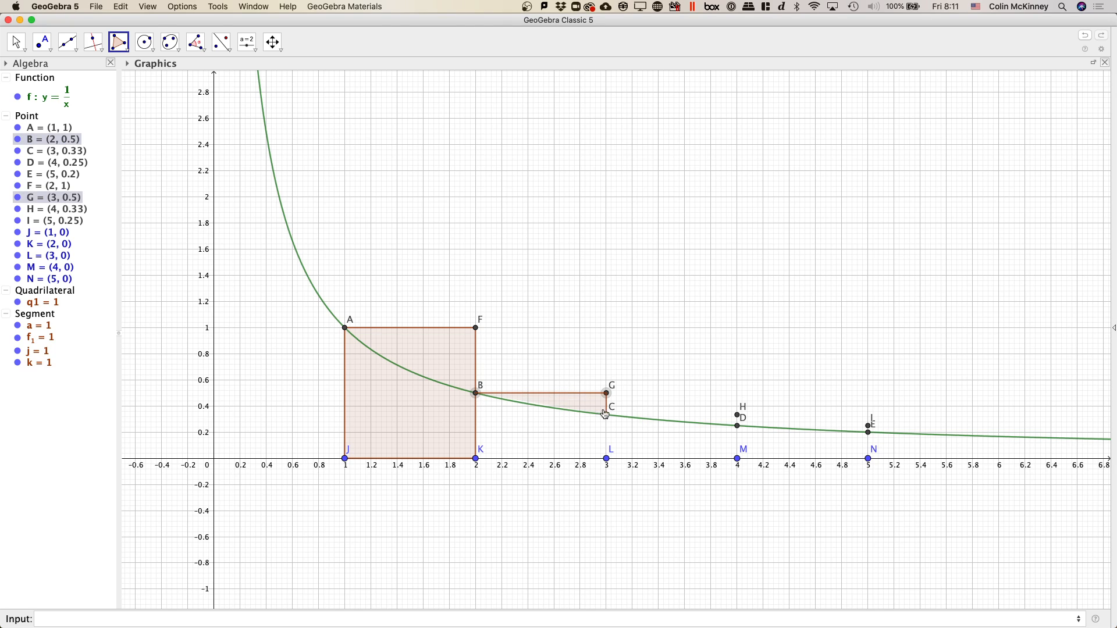
click(607, 459)
click(476, 458)
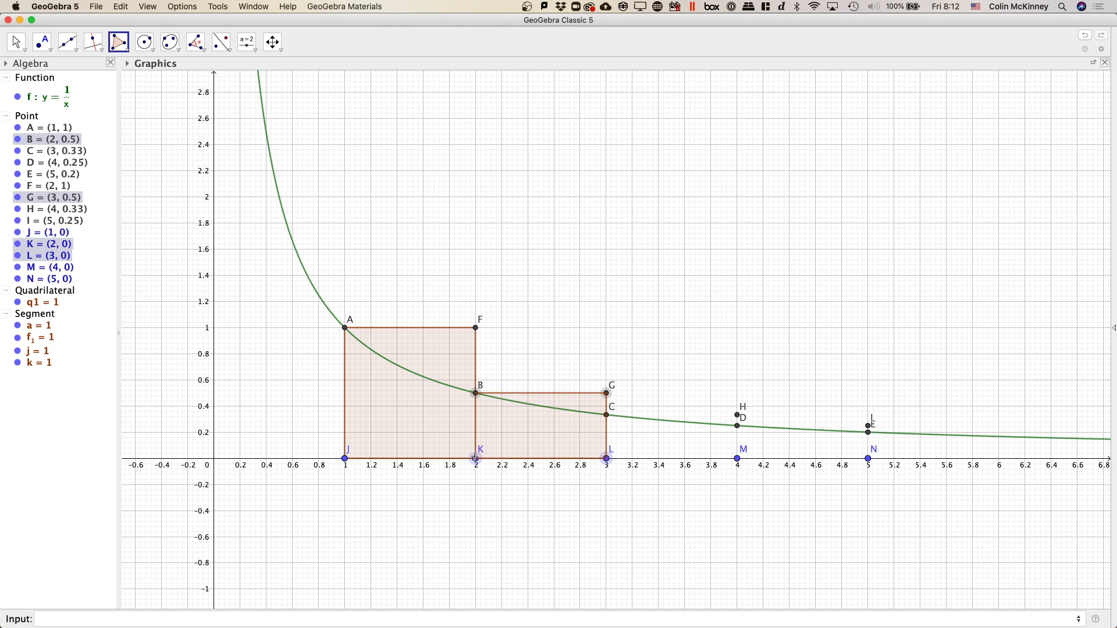
click(476, 394)
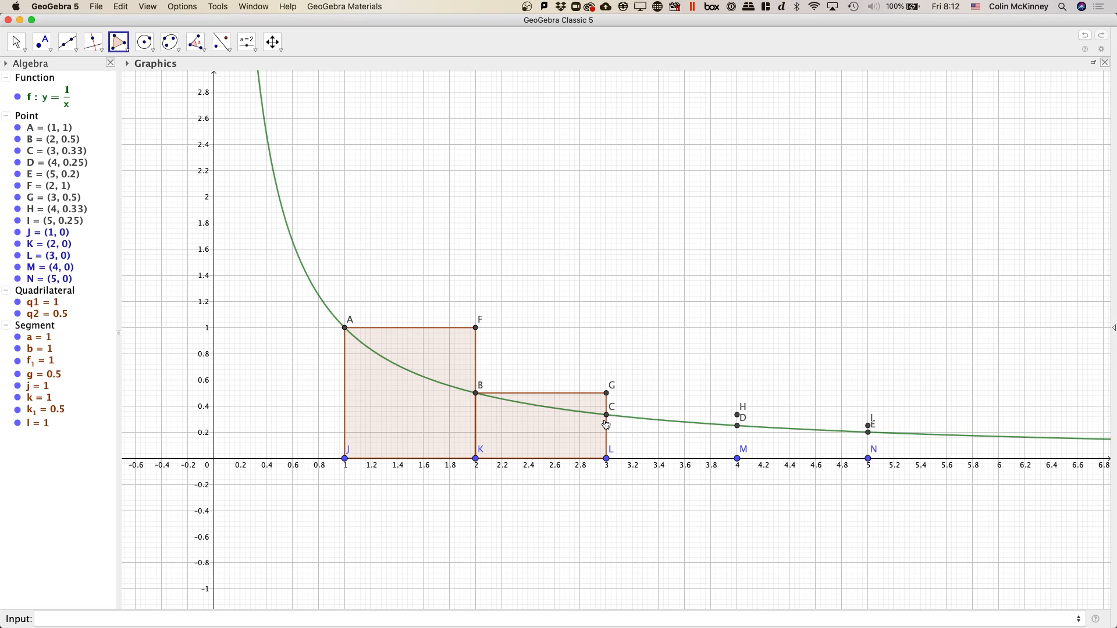
Draw the third upper rectangle as a polygon through points C, H, M and L.
click(607, 415)
click(737, 414)
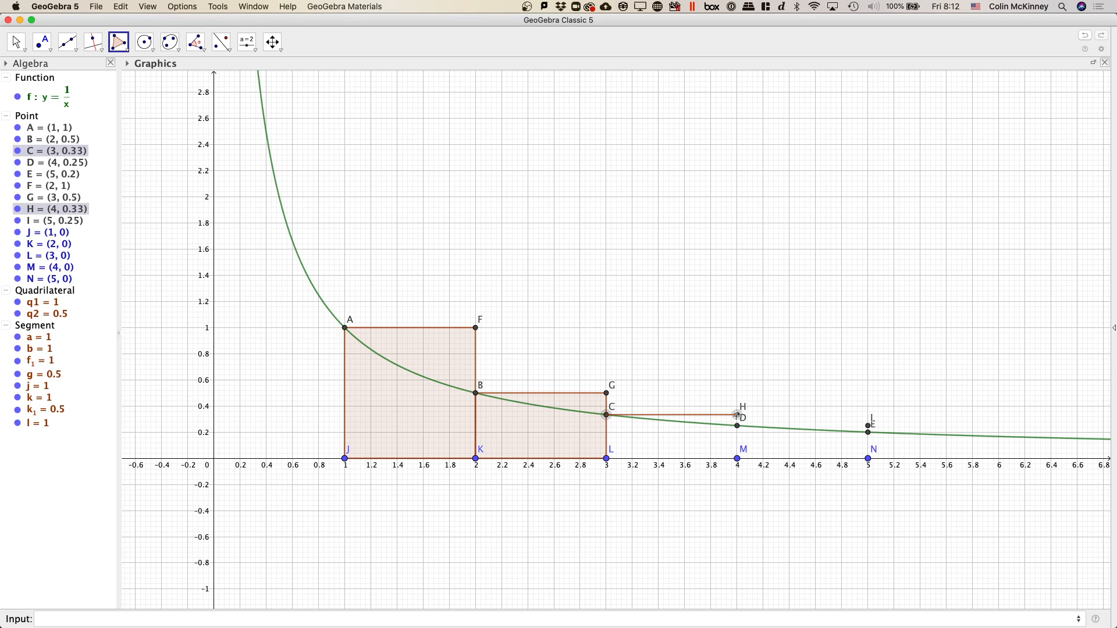
click(738, 458)
click(607, 459)
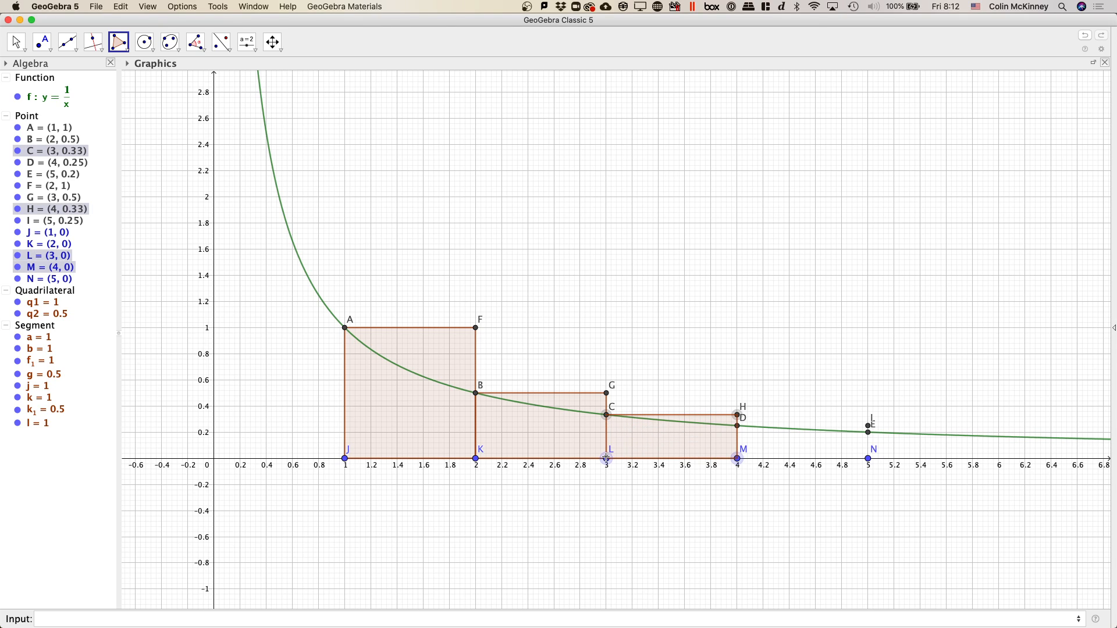
click(607, 415)
Try a fourth polygon through points D, E, N and M, and undo it.
click(737, 427)
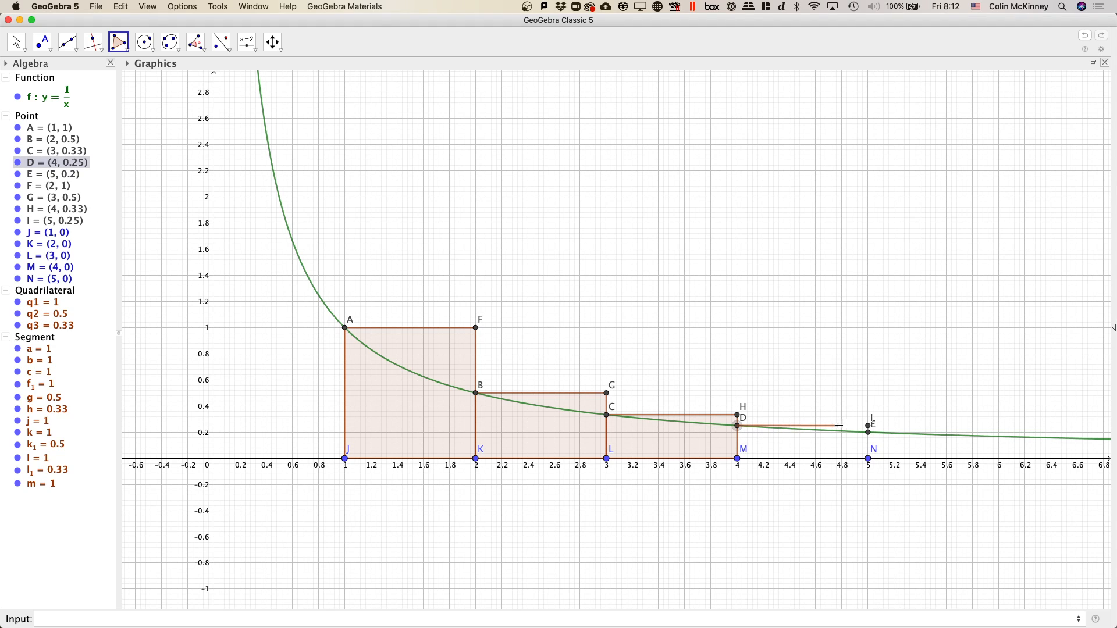
click(869, 432)
click(868, 458)
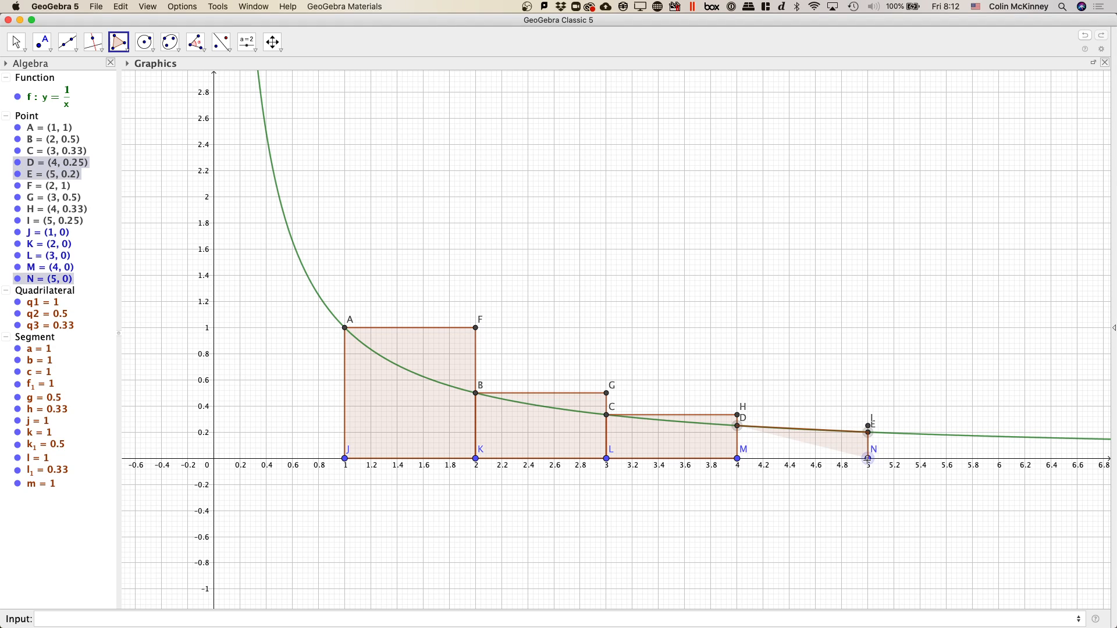
click(737, 459)
click(738, 427)
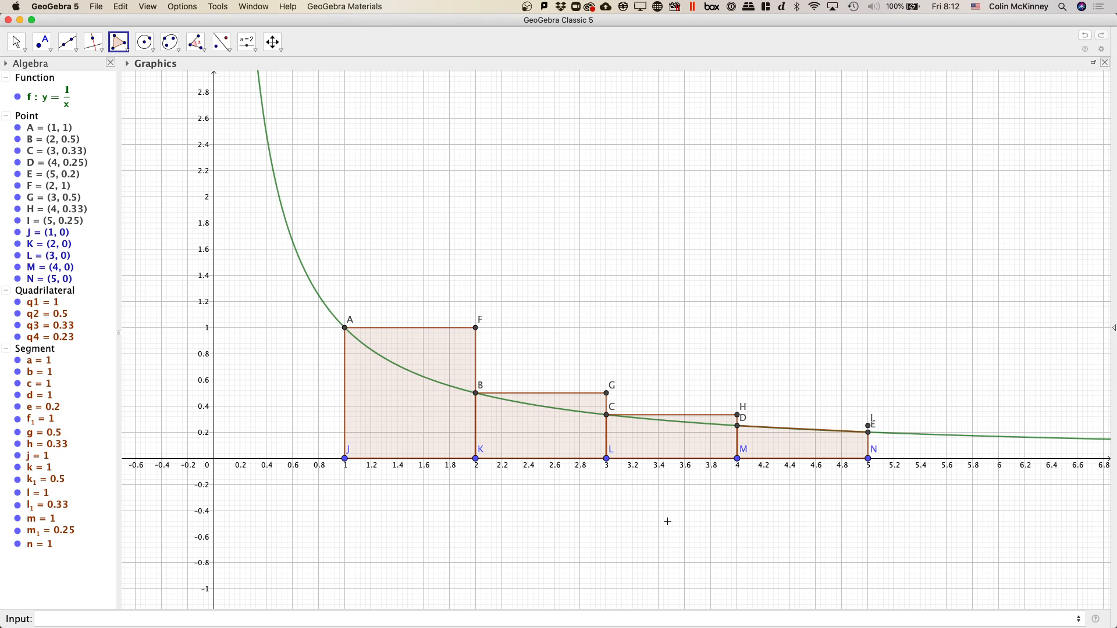
key(super+z)
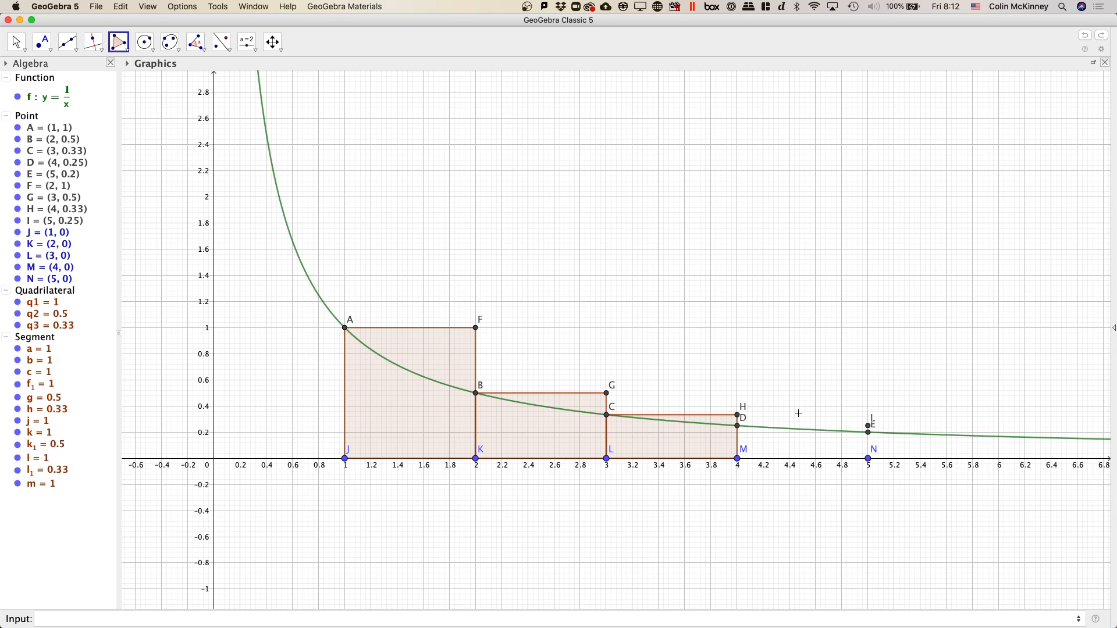
Draw the fourth upper rectangle as a polygon through points D, I, N and M.
scroll(798, 412, up, 5)
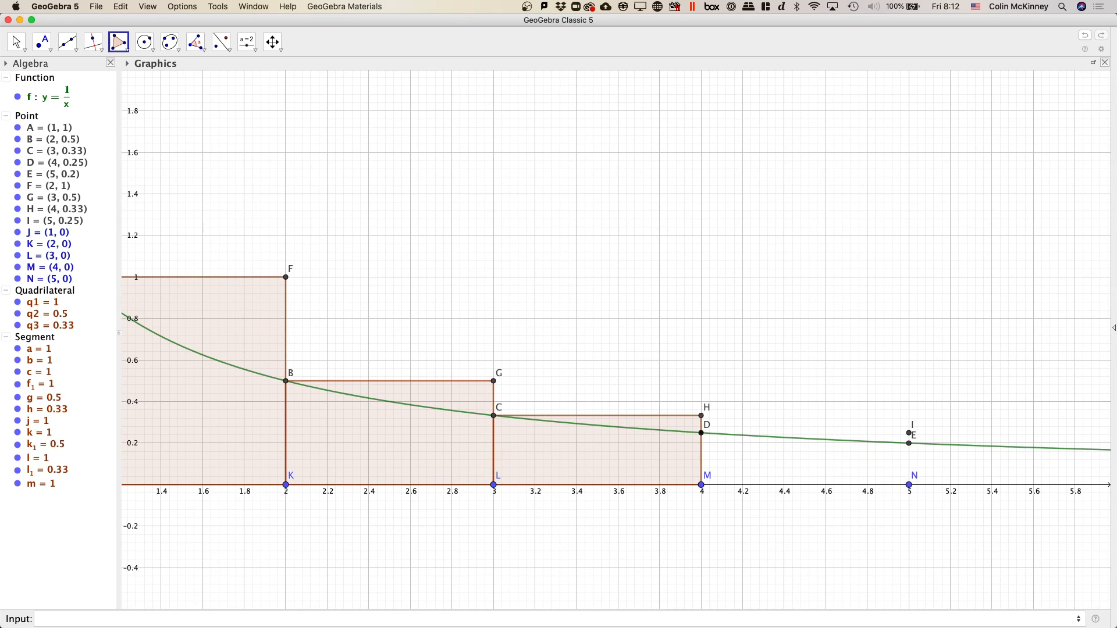
click(702, 433)
click(909, 433)
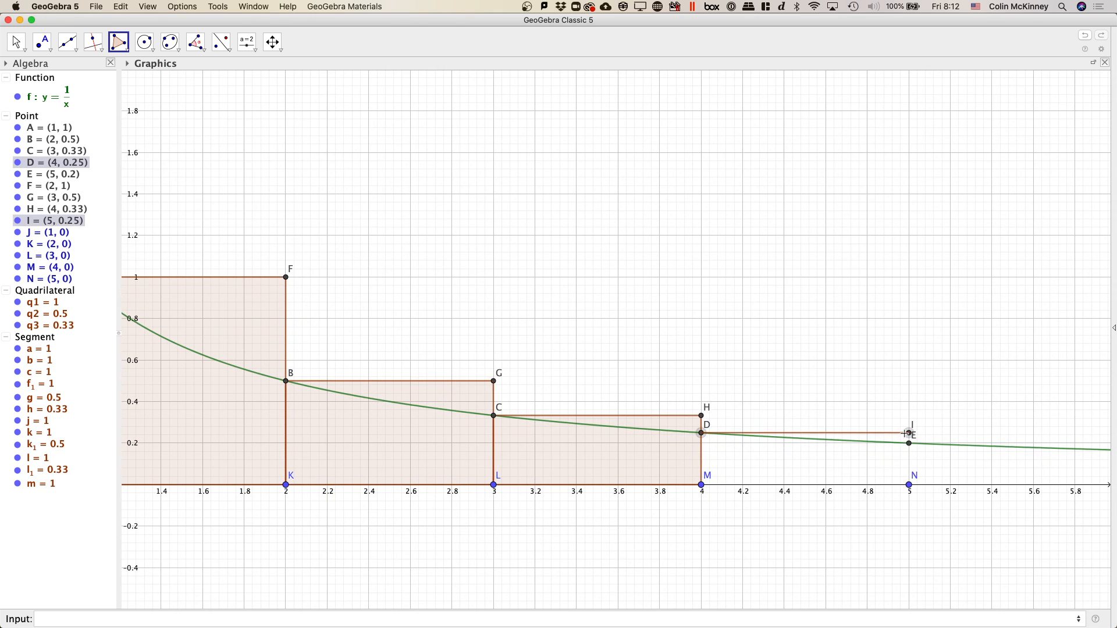
click(909, 485)
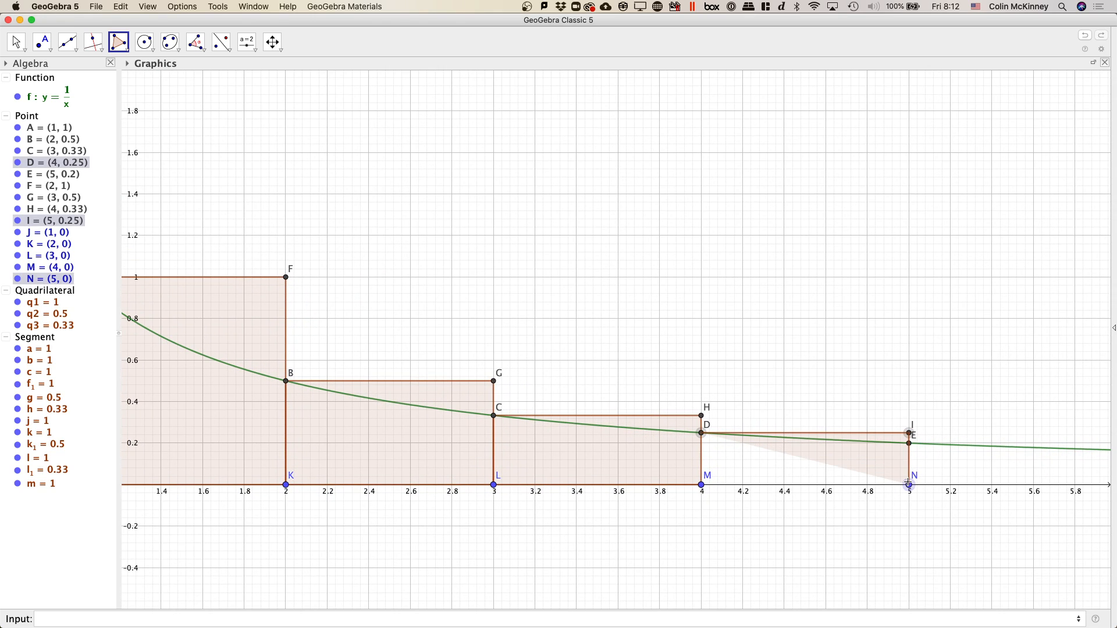
click(702, 485)
click(702, 433)
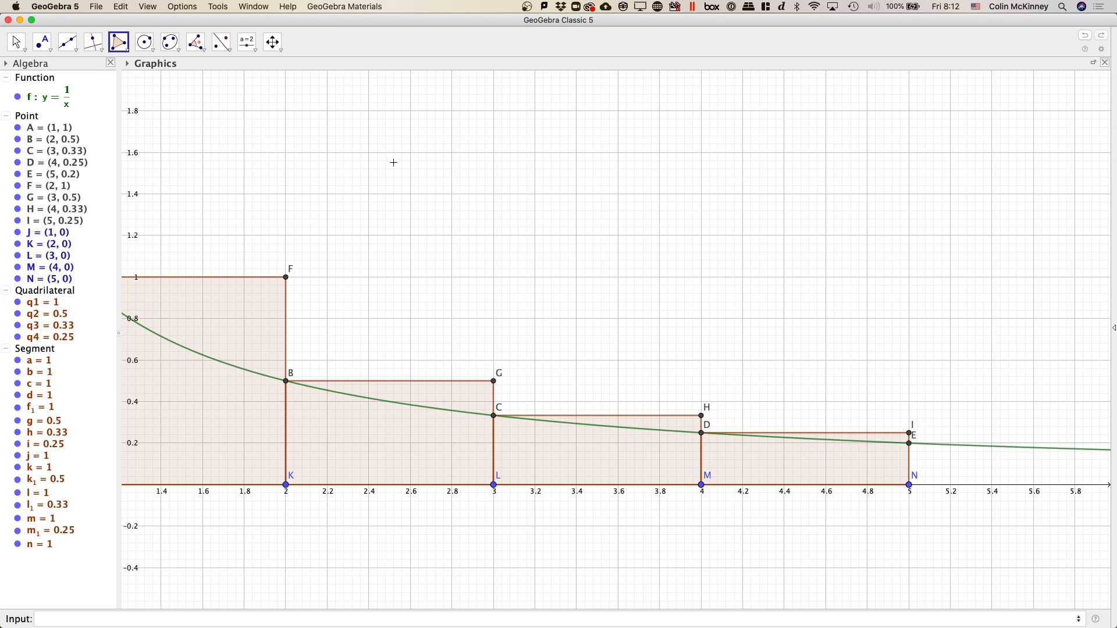
click(17, 42)
Add up the upper rectangle areas by entering 1+1/3+1/4+1/2 as a number.
drag(558, 219, 684, 239)
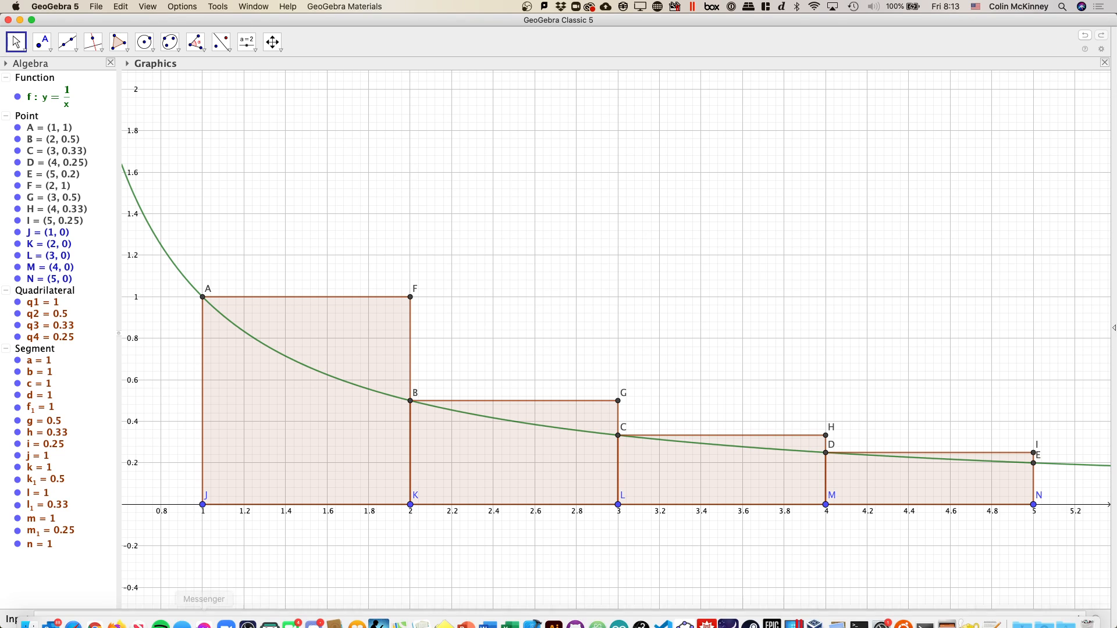
click(133, 618)
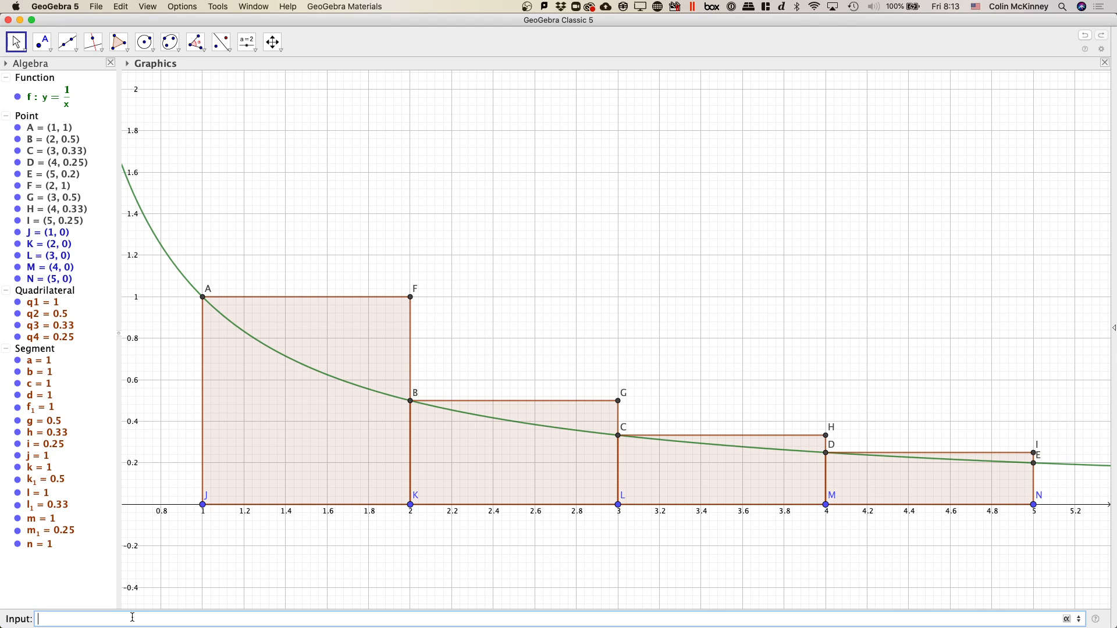
text(1+1/3+1/4+1/2)
key(Return)
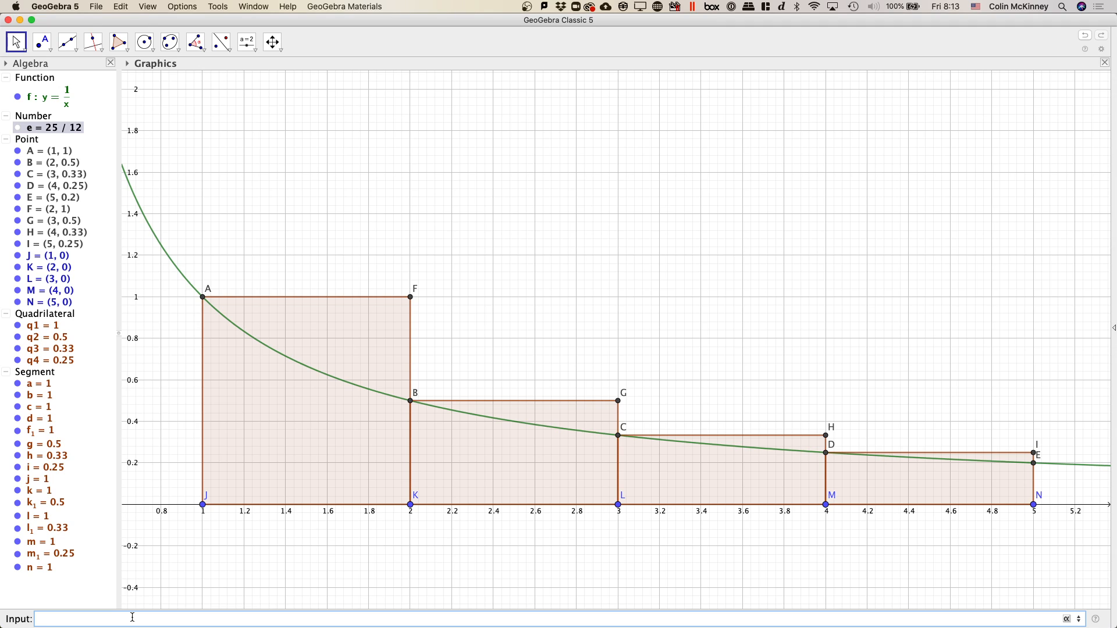
Evaluate 25/12 as a decimal in Spotlight and return to the graph.
click(1063, 6)
text(25/12)
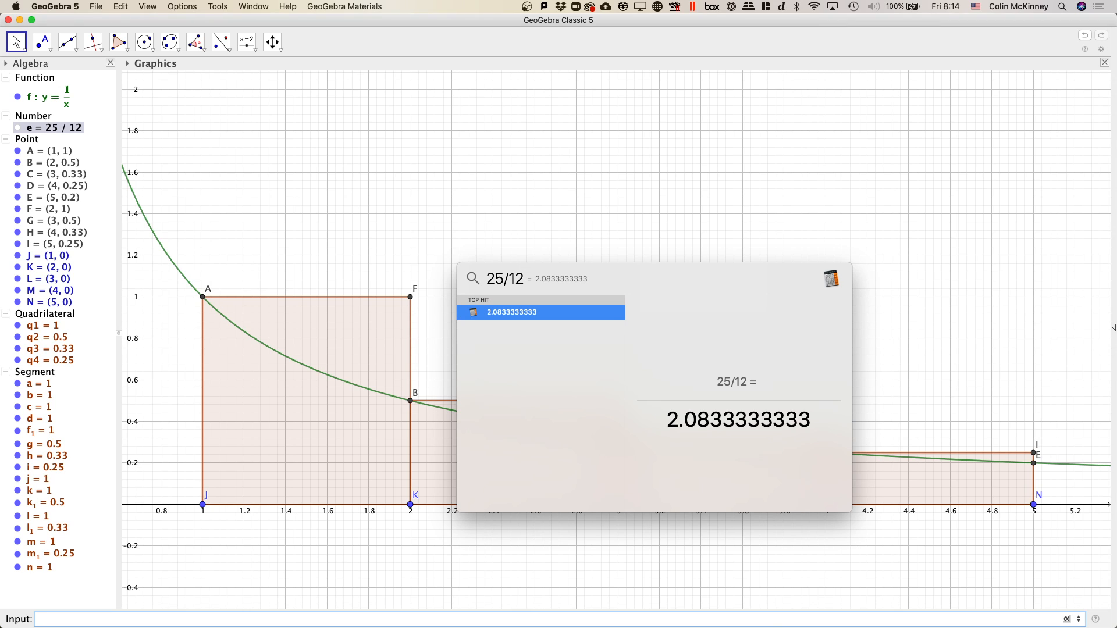
click(1062, 7)
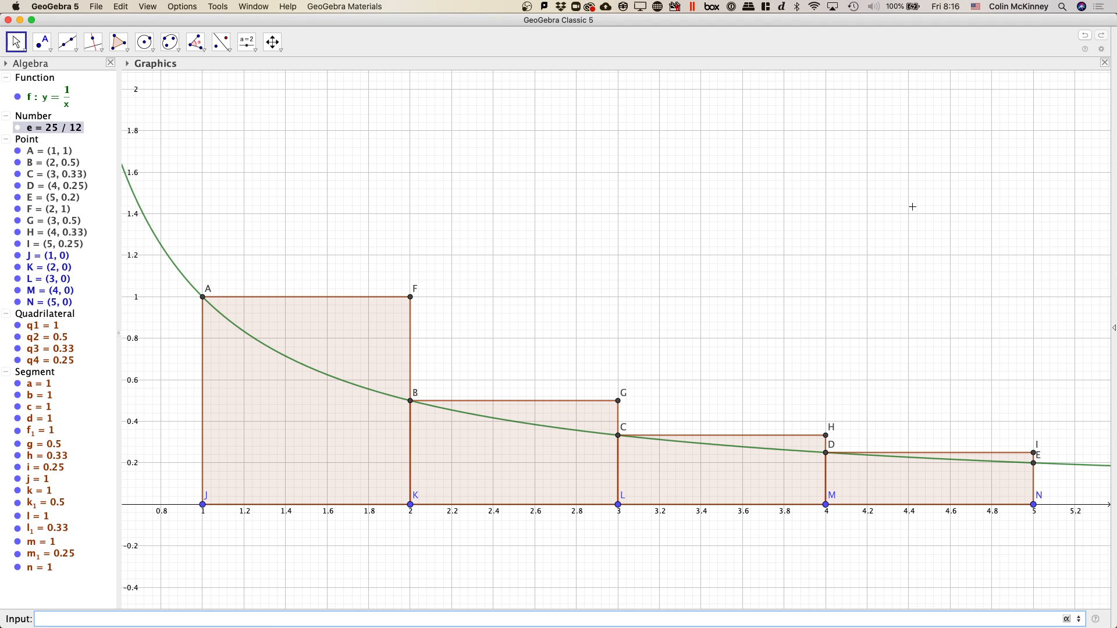
Define the first two lower rectangle corners at (1, 0.5) and (2,f(3)).
text(()
text(1, 0.5)
key(Return)
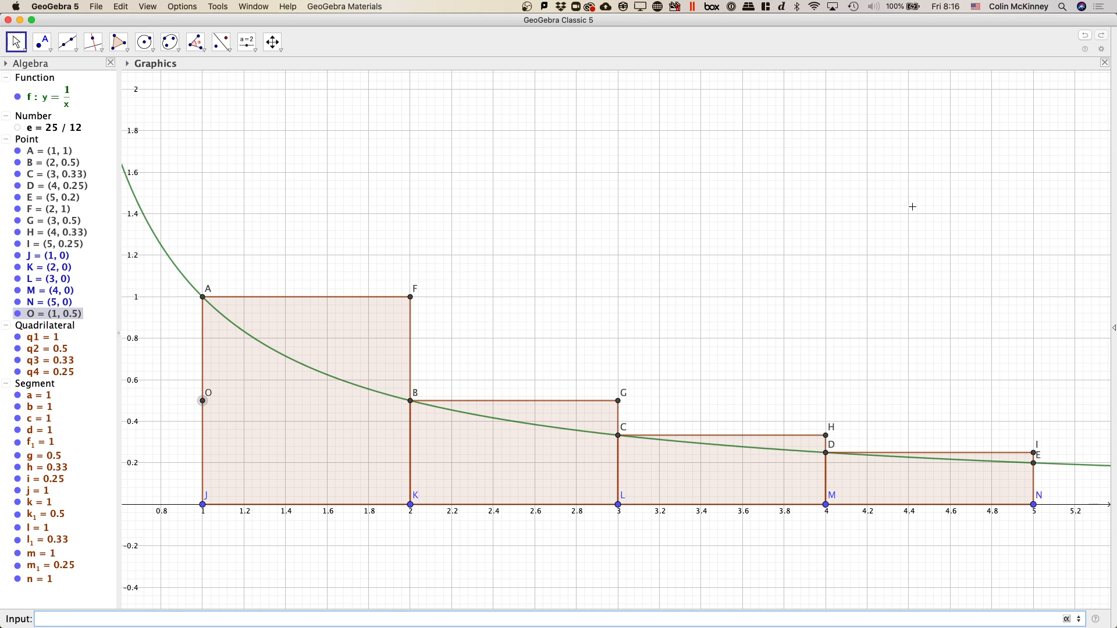
text((2,f(3)))
key(Return)
Define the remaining lower rectangle corners at (3,f(4)) and (4,f(5)).
text(()
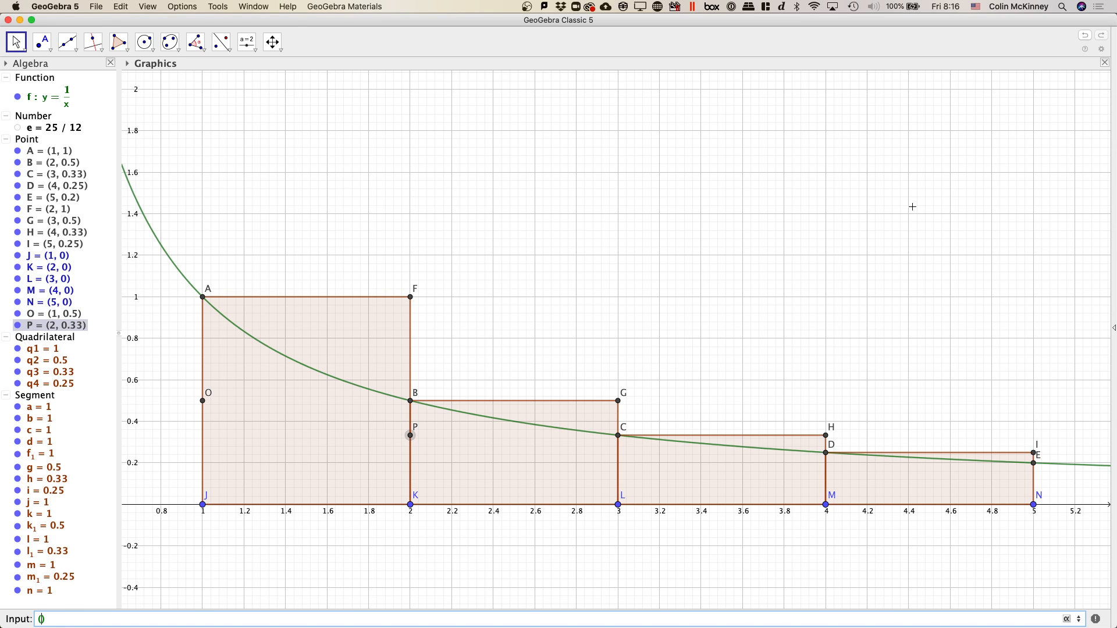
text(3,f(4)))
key(Return)
text((4,f(5)
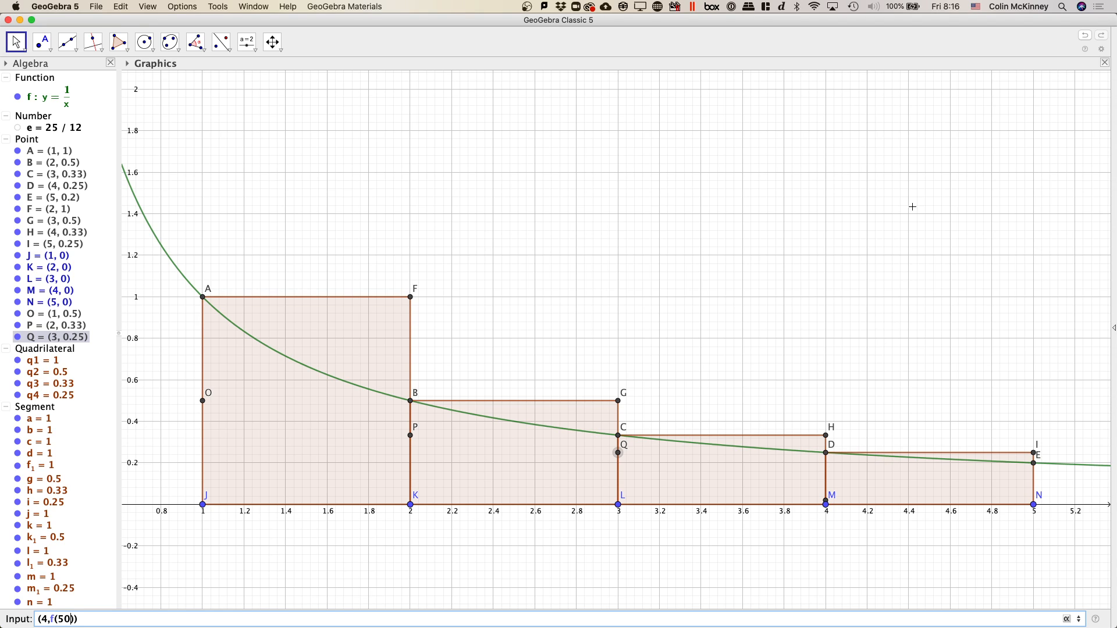
text())
key(Return)
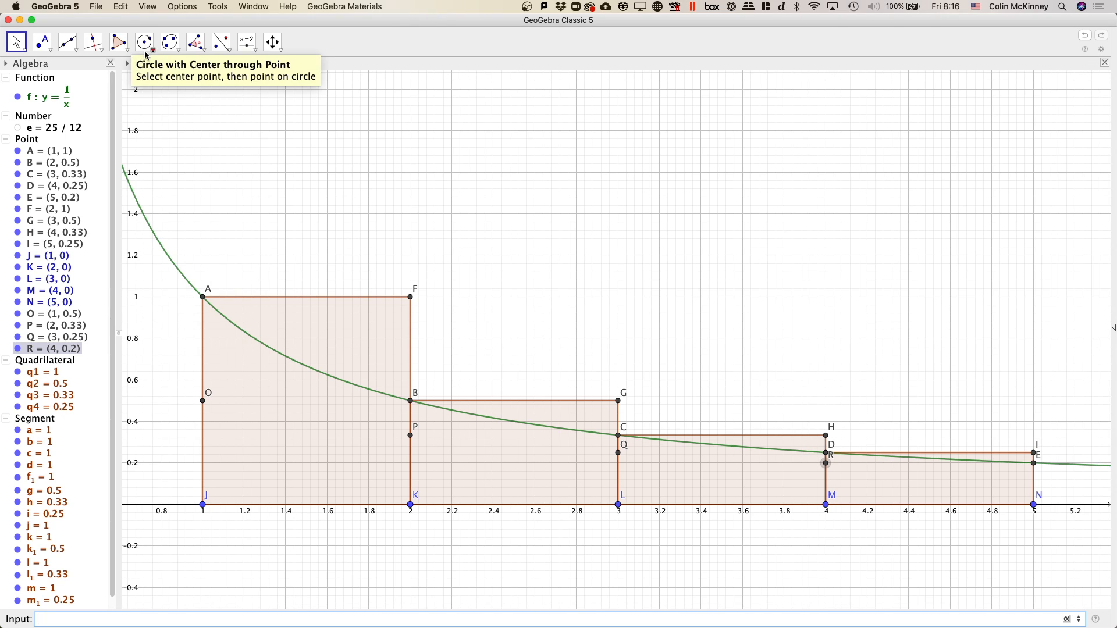
Draw the first lower rectangle as a polygon through points B, O, J and K.
click(121, 51)
click(137, 66)
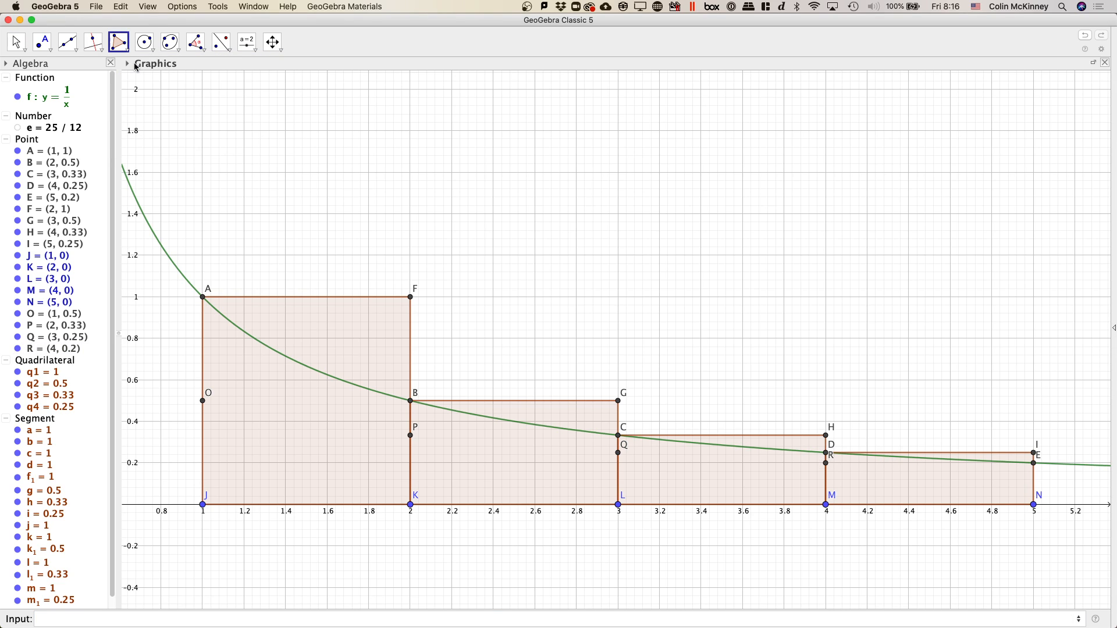
click(411, 401)
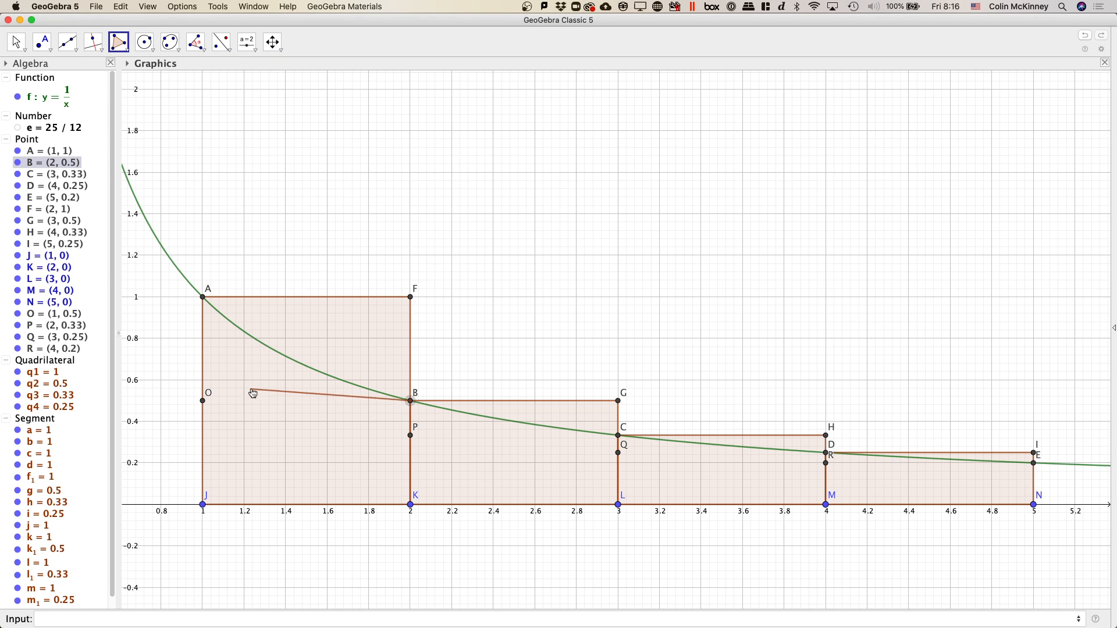
click(203, 401)
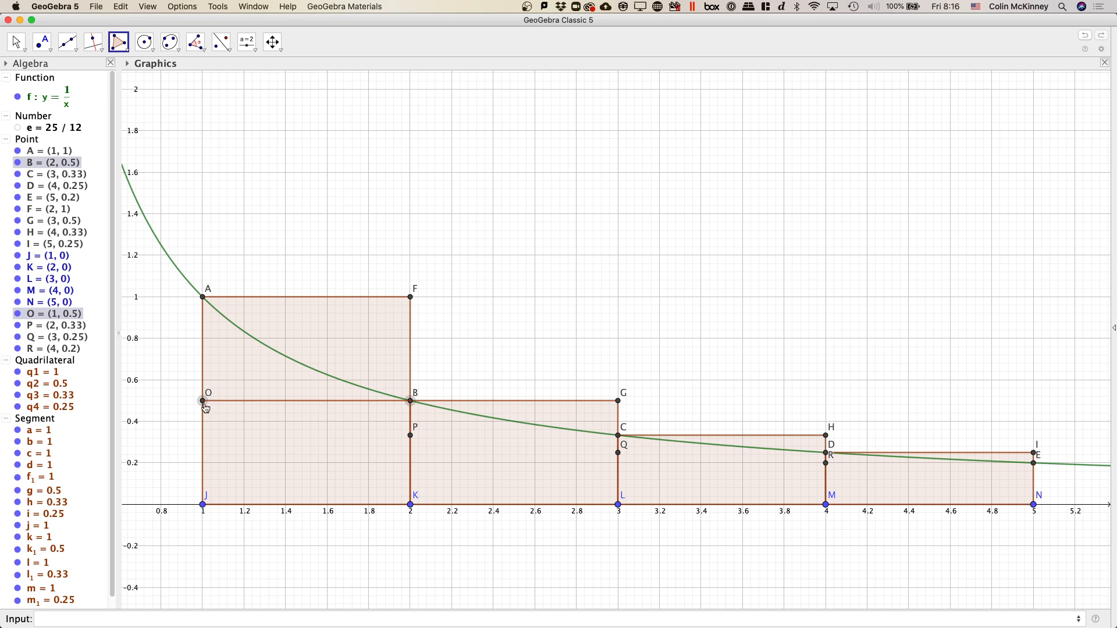
click(203, 505)
click(411, 505)
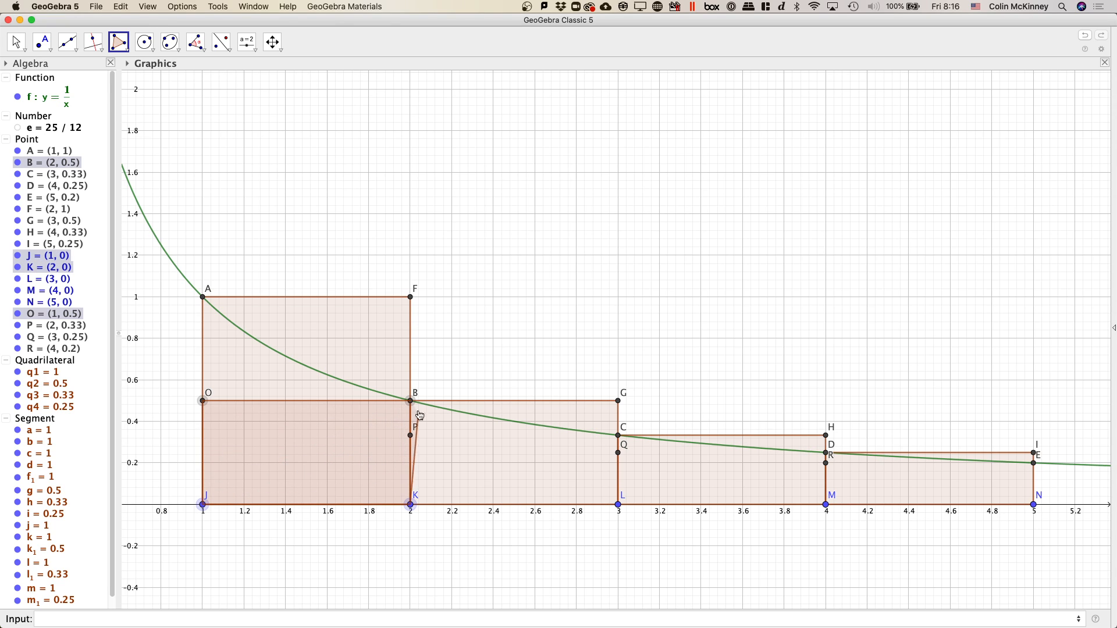
click(412, 402)
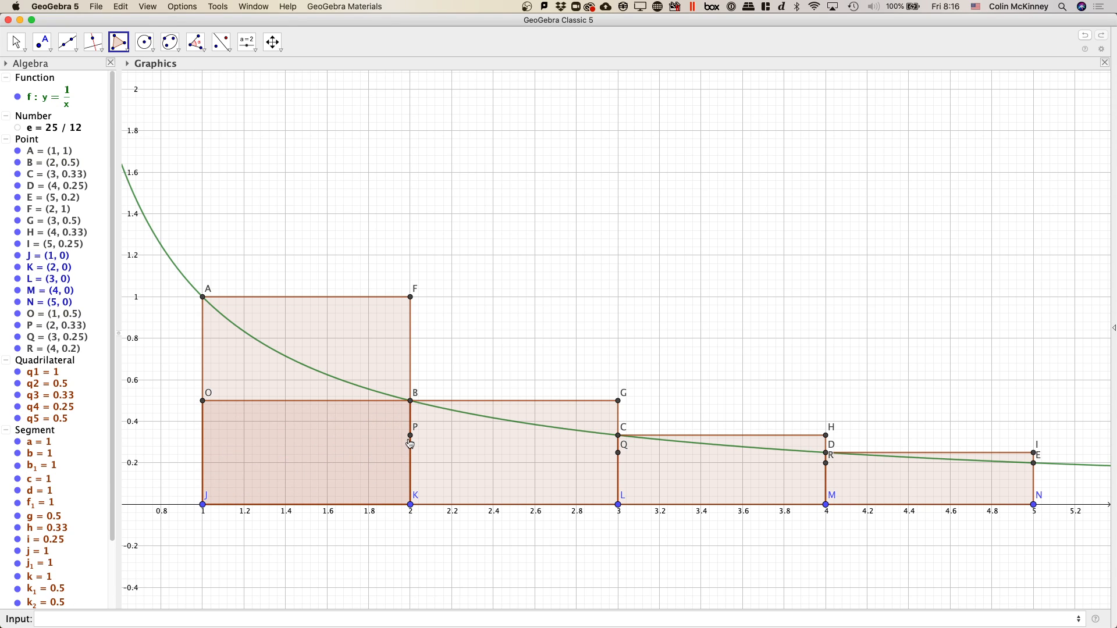
Draw the second lower rectangle as a polygon through points P, C, L and K.
click(411, 436)
click(619, 437)
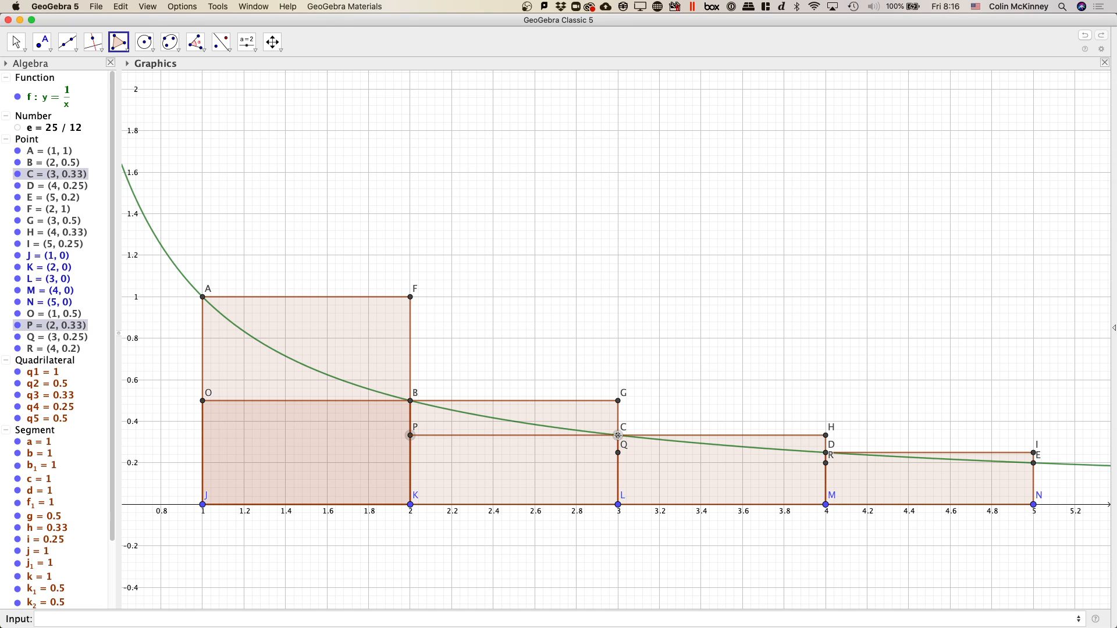
click(619, 504)
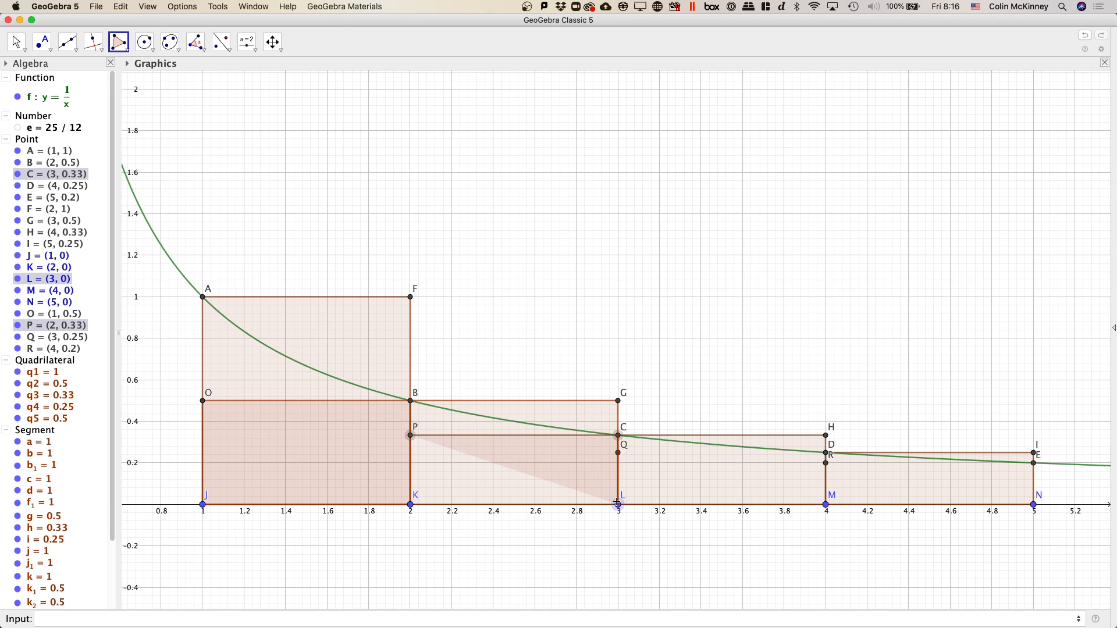
click(411, 504)
click(412, 436)
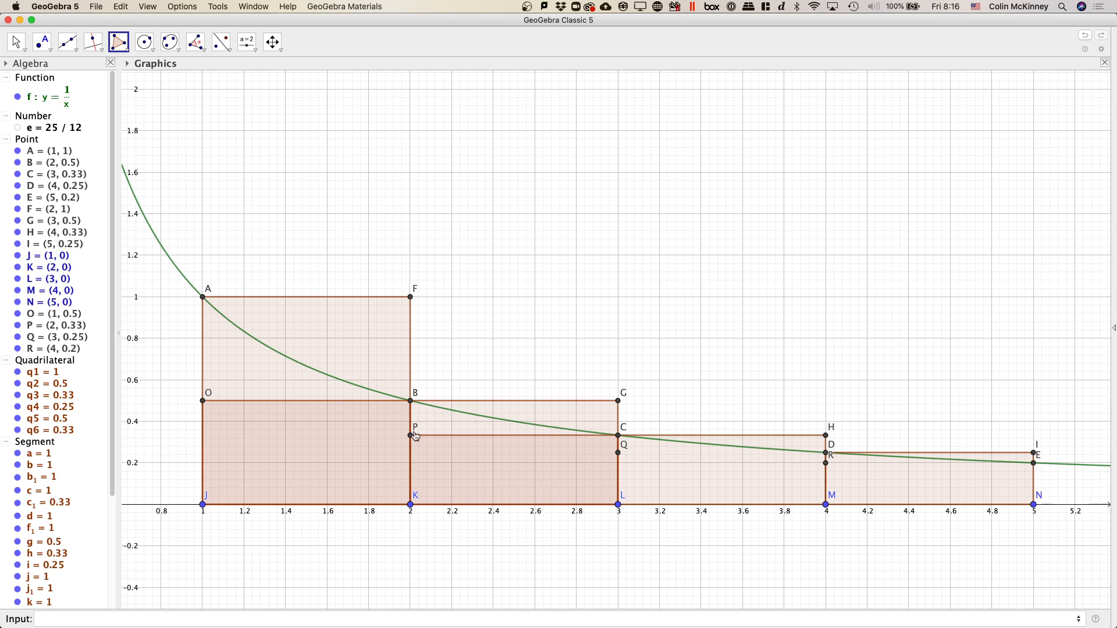
Draw the third lower rectangle as a polygon through points Q, D, M and L.
click(619, 453)
click(825, 453)
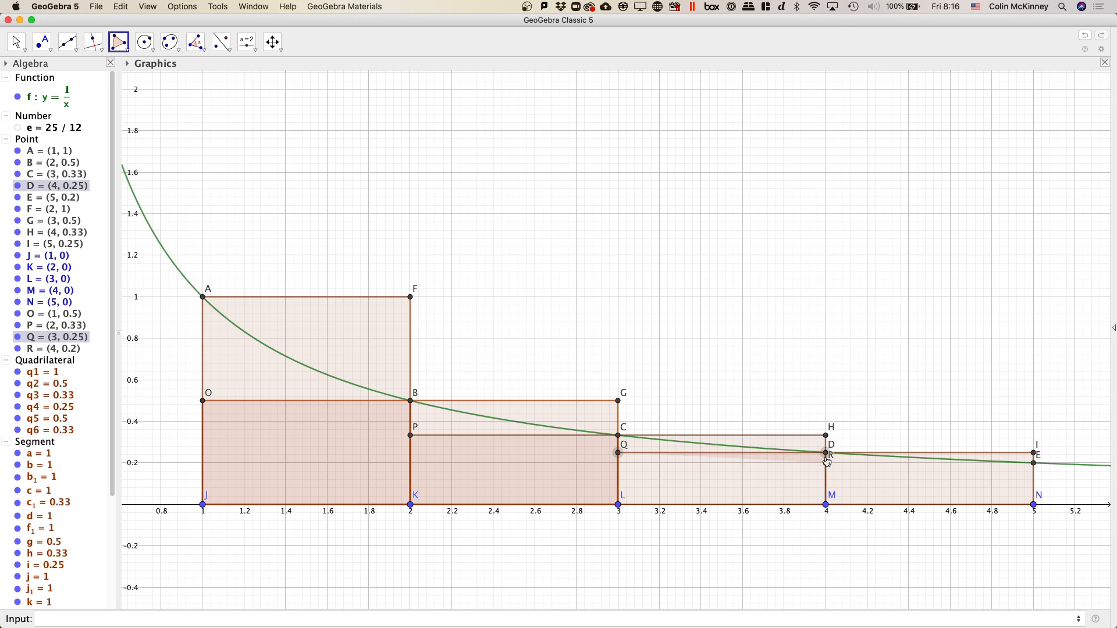
click(825, 504)
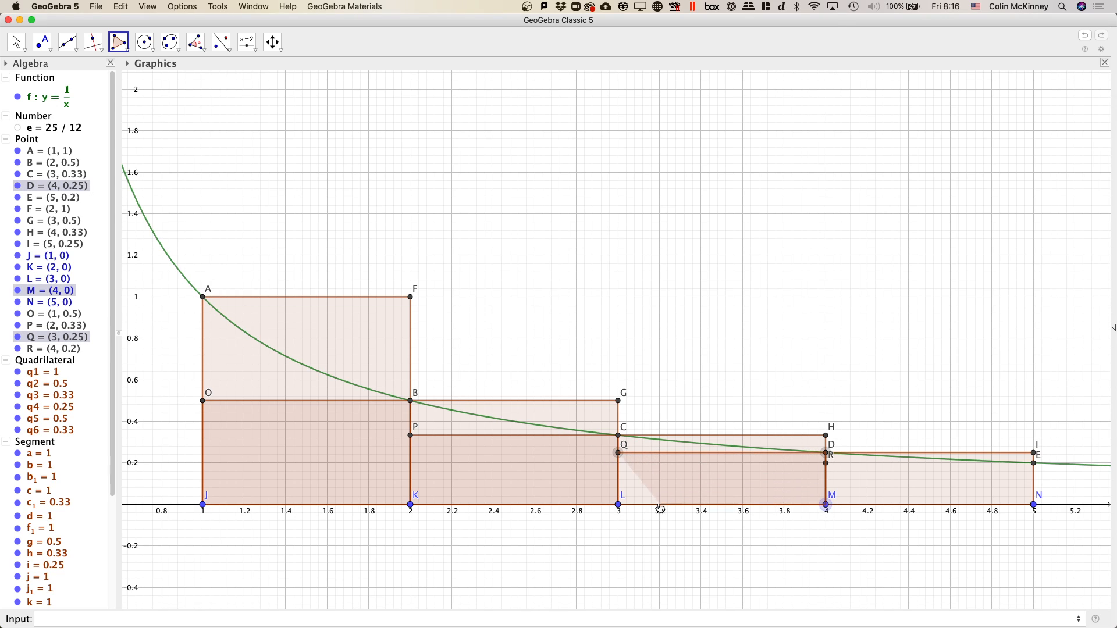
click(619, 503)
click(619, 454)
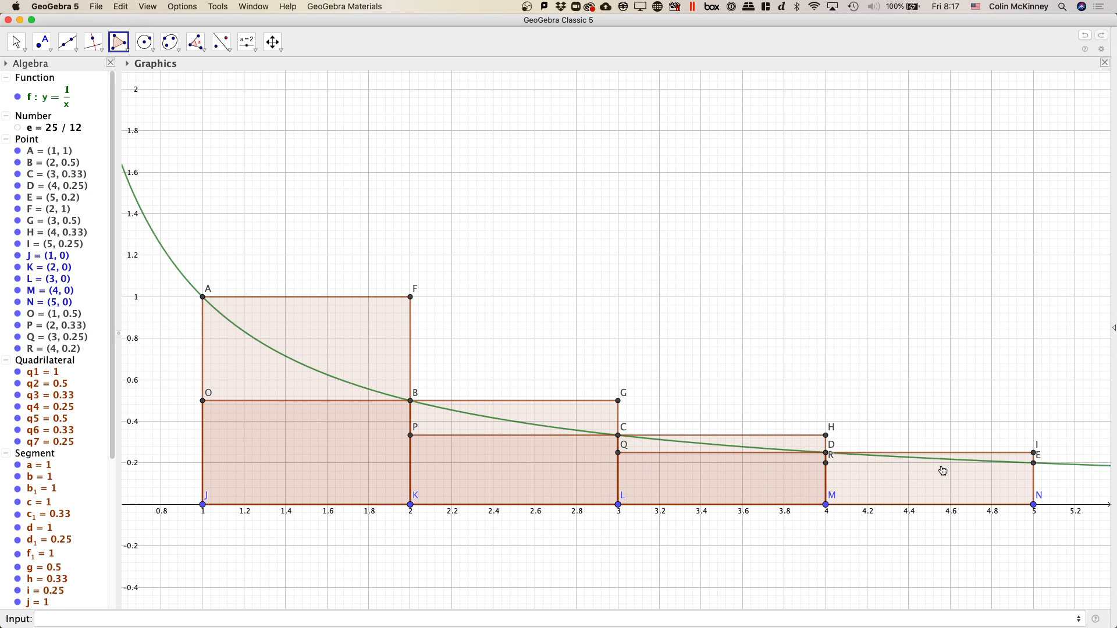
Draw the fourth lower rectangle as a polygon through points R, E, N and M.
click(827, 464)
click(1034, 463)
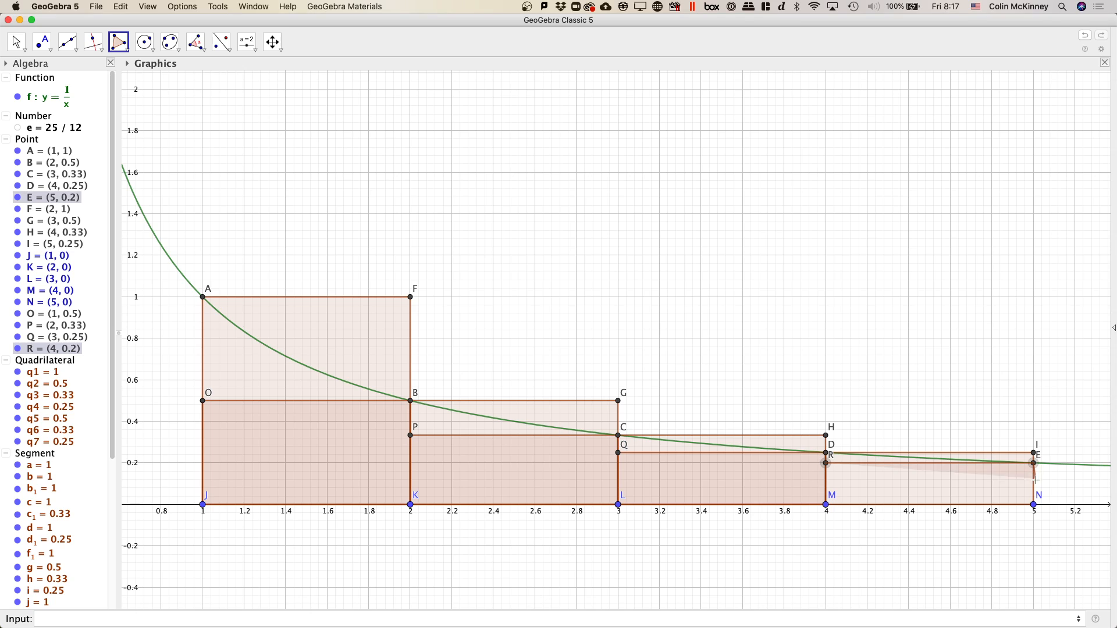
click(1034, 505)
click(826, 505)
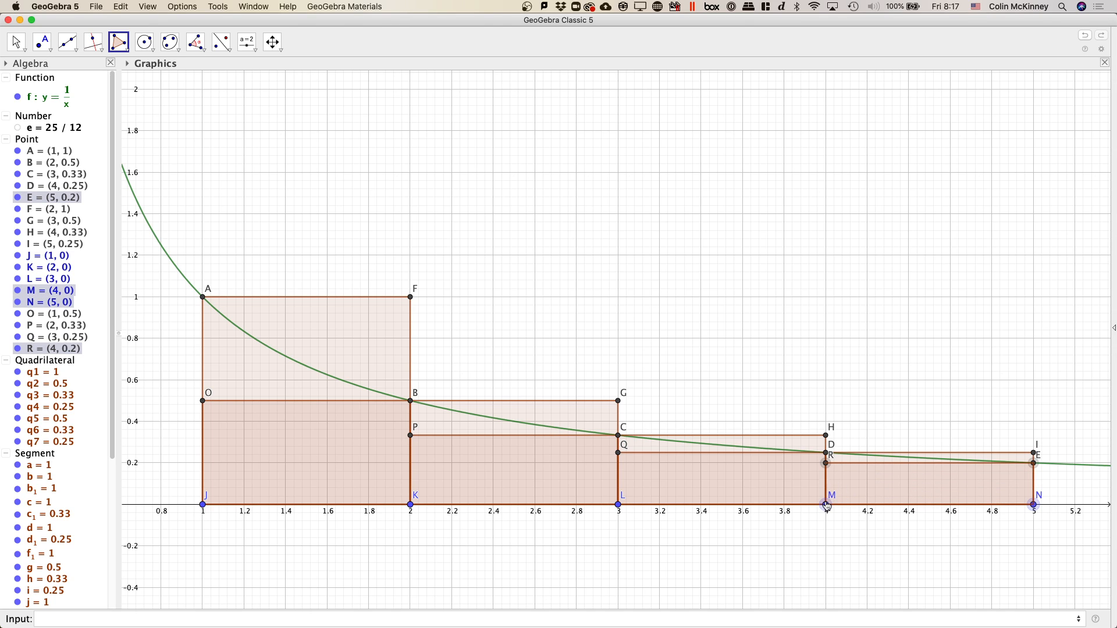
click(826, 464)
Hide the four upper rectangles q1, q2, q3 and q4.
click(35, 51)
click(16, 49)
click(40, 66)
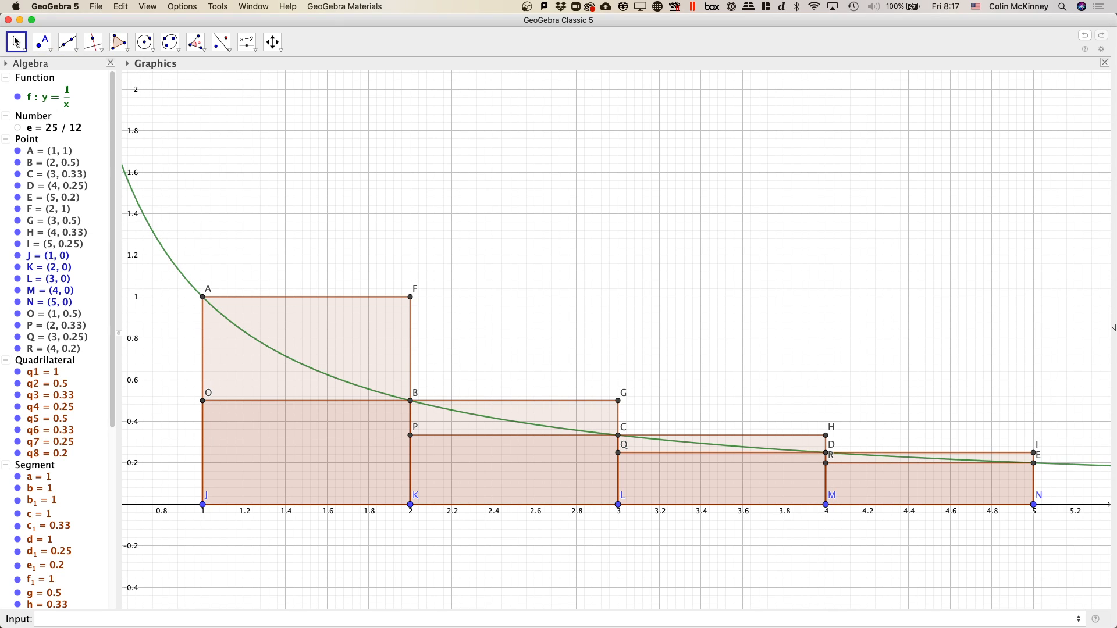
scroll(52, 200, down, 5)
scroll(51, 200, up, 5)
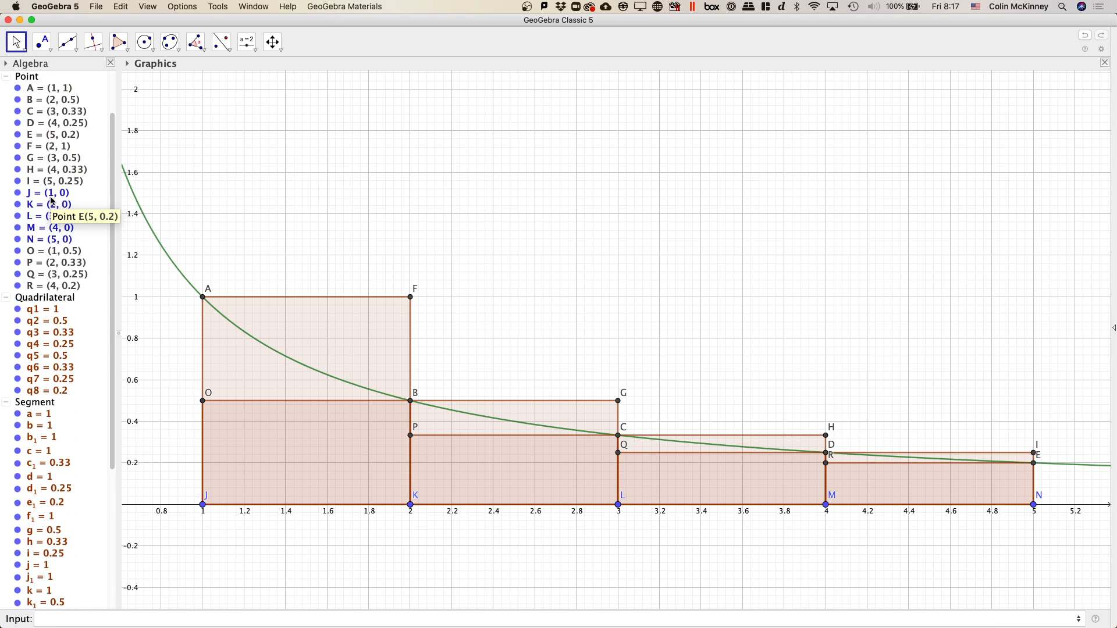
click(18, 309)
click(18, 322)
click(18, 333)
click(18, 345)
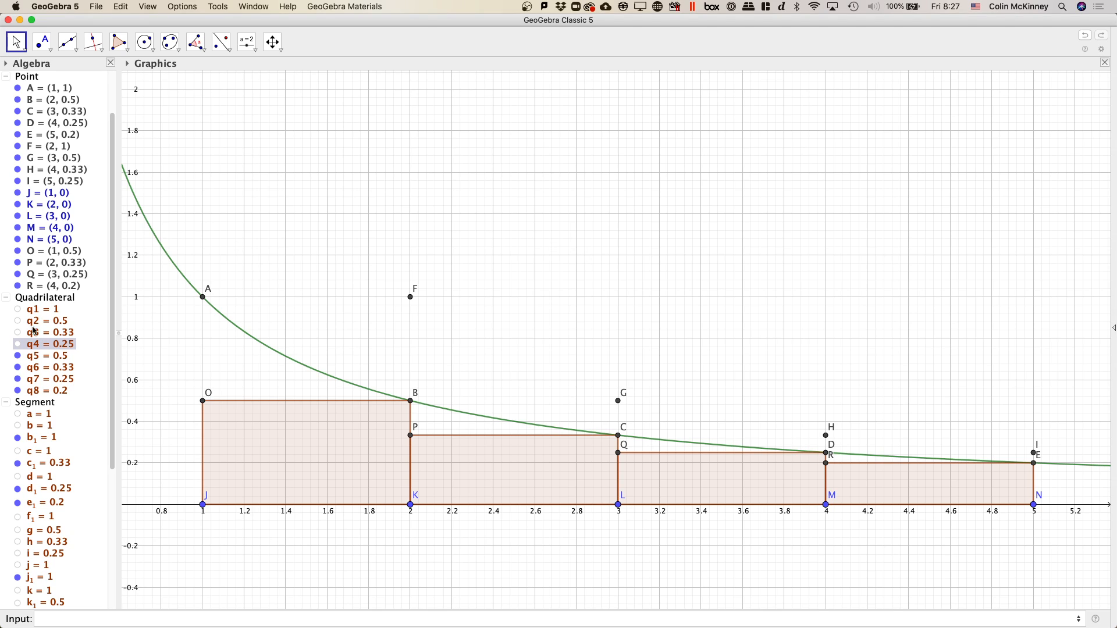
Show the four upper rectangles q1 to q4 again.
click(18, 310)
click(18, 322)
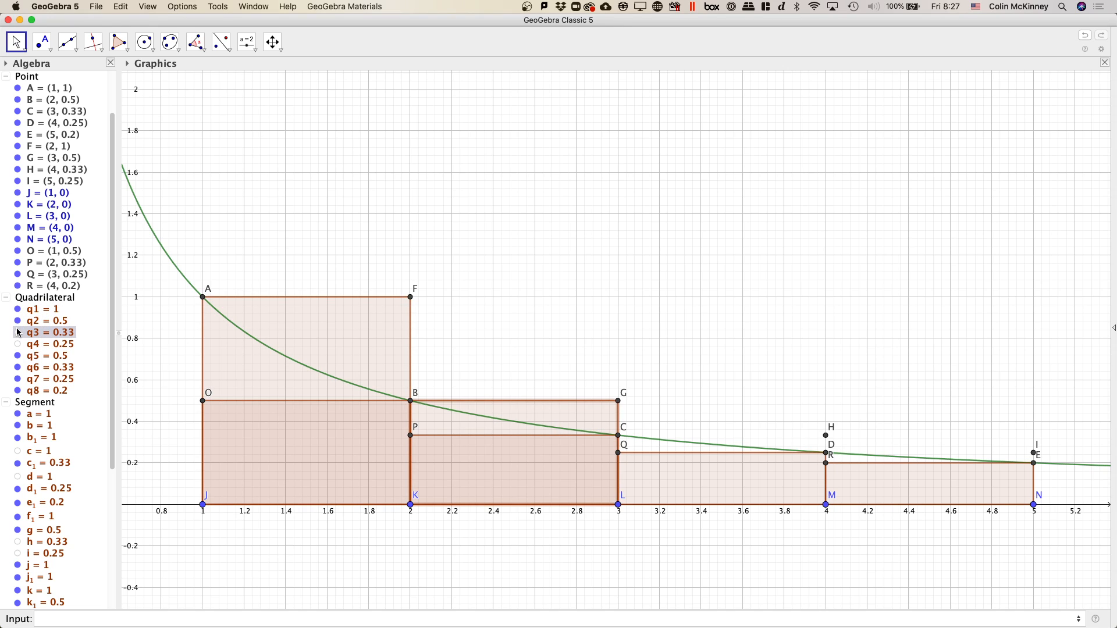
click(18, 333)
click(18, 344)
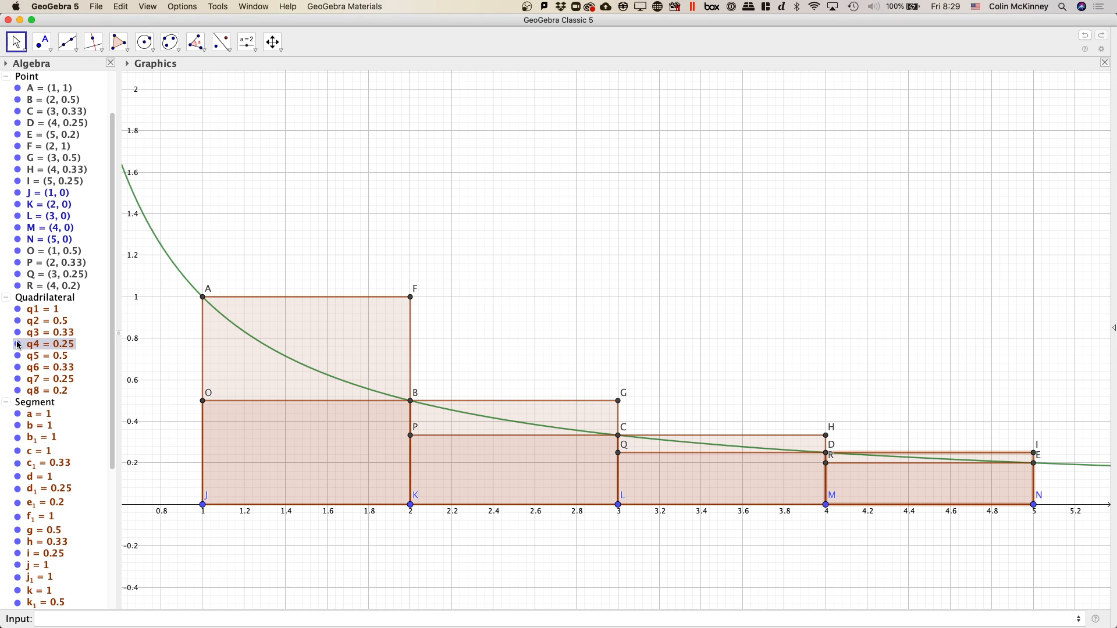
Draw a trapezoid over the first interval as a polygon through points A, B, K and J.
click(119, 42)
click(200, 298)
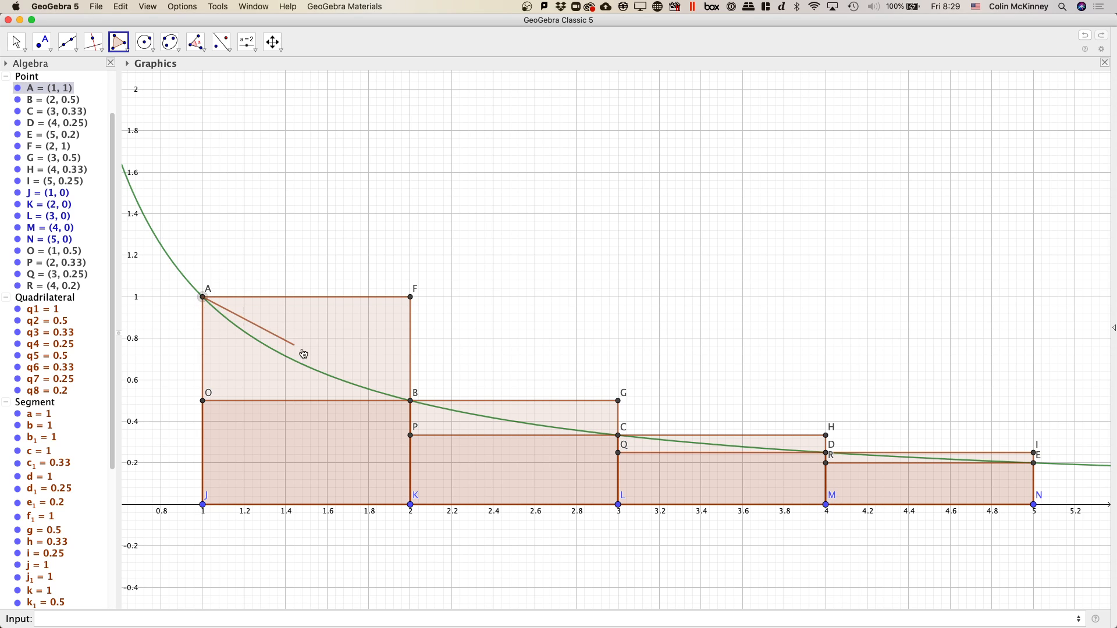
click(409, 400)
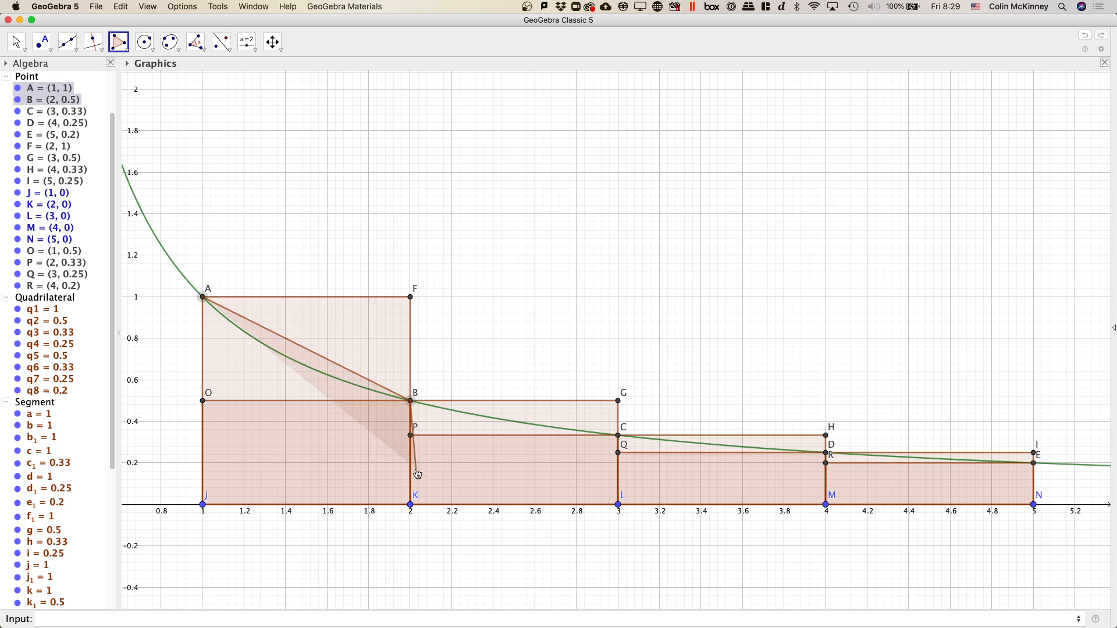
click(410, 505)
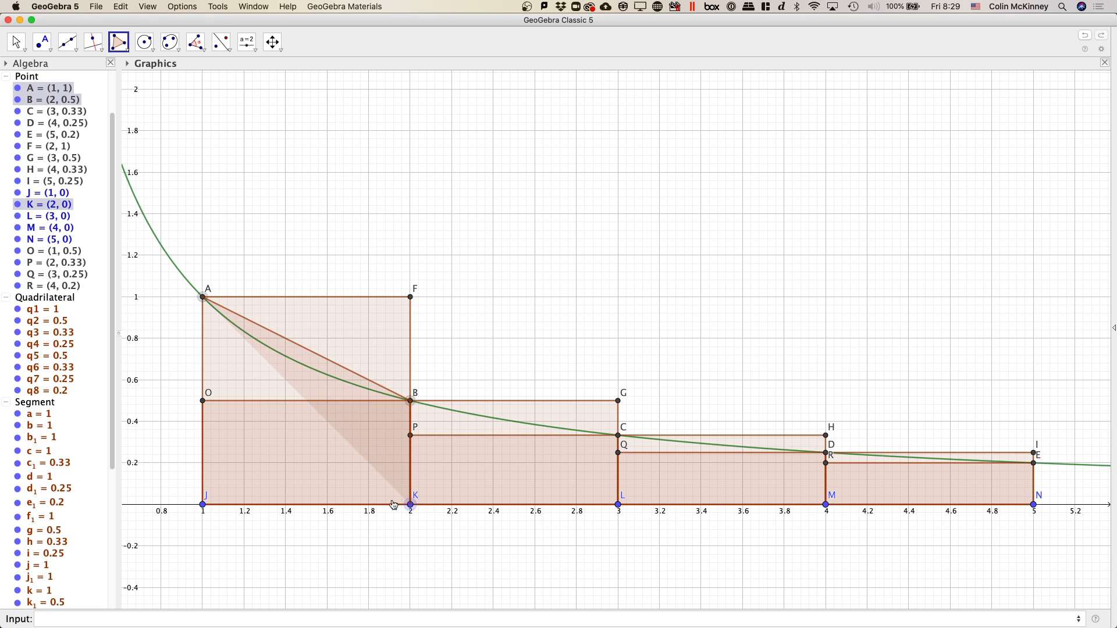
click(203, 504)
click(201, 298)
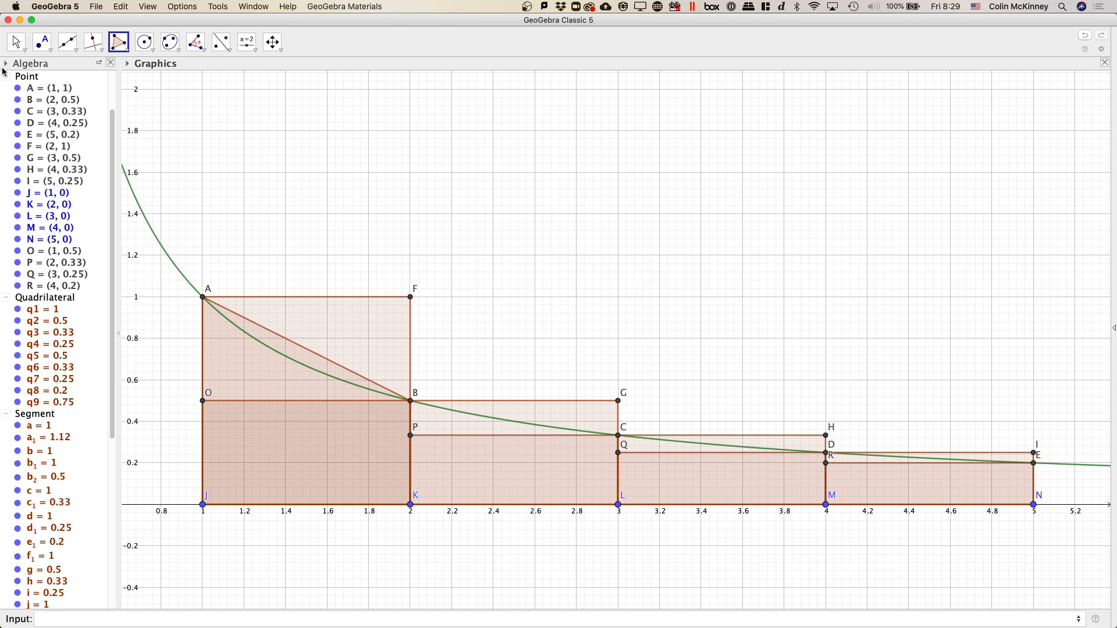
Hide all upper and lower rectangles, q1 to q8, leaving only the trapezoid shown.
click(16, 42)
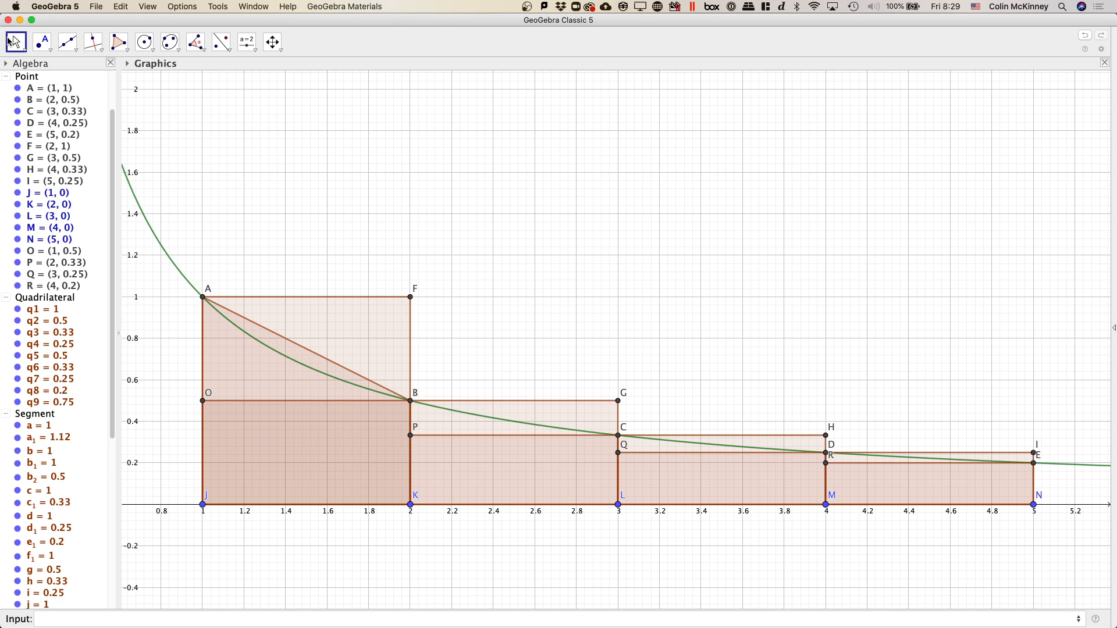
click(19, 310)
click(20, 321)
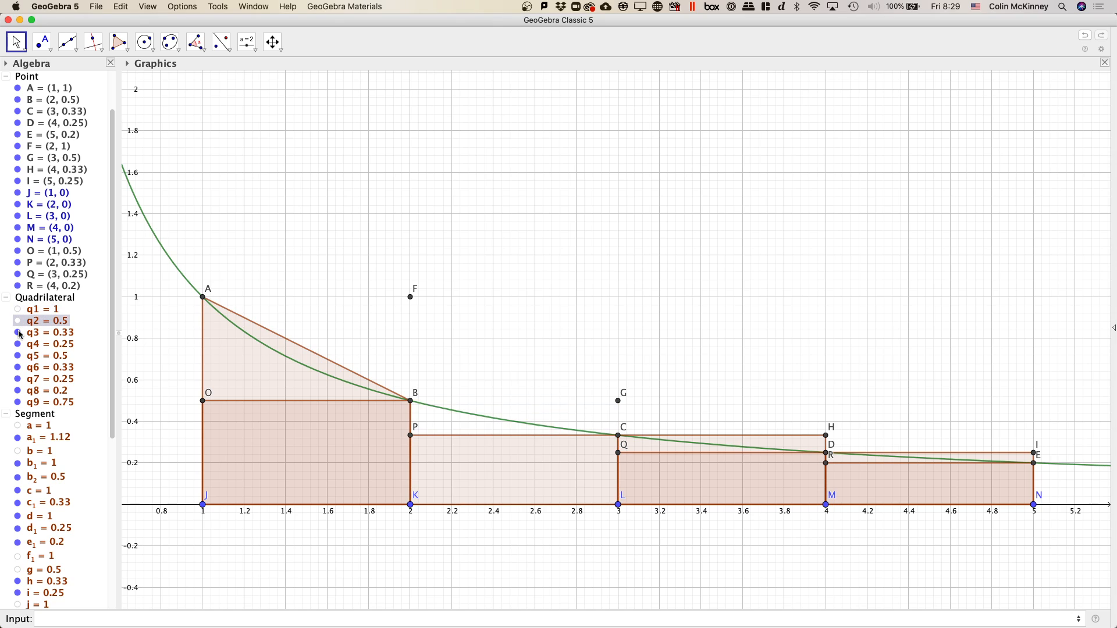
click(18, 333)
click(18, 345)
click(18, 356)
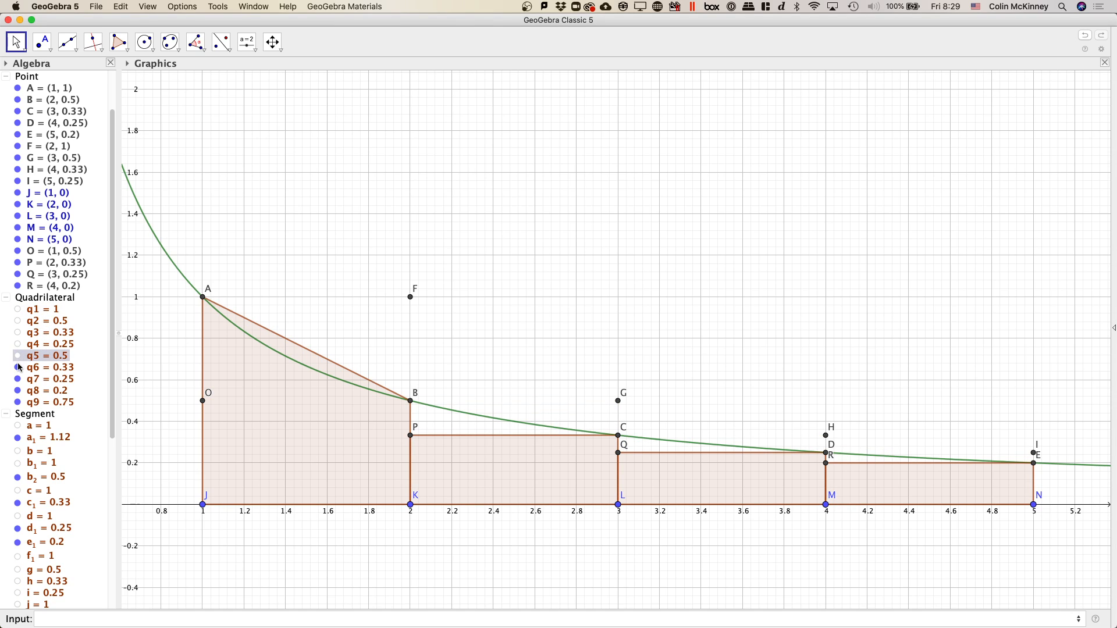
click(18, 368)
click(18, 379)
click(18, 392)
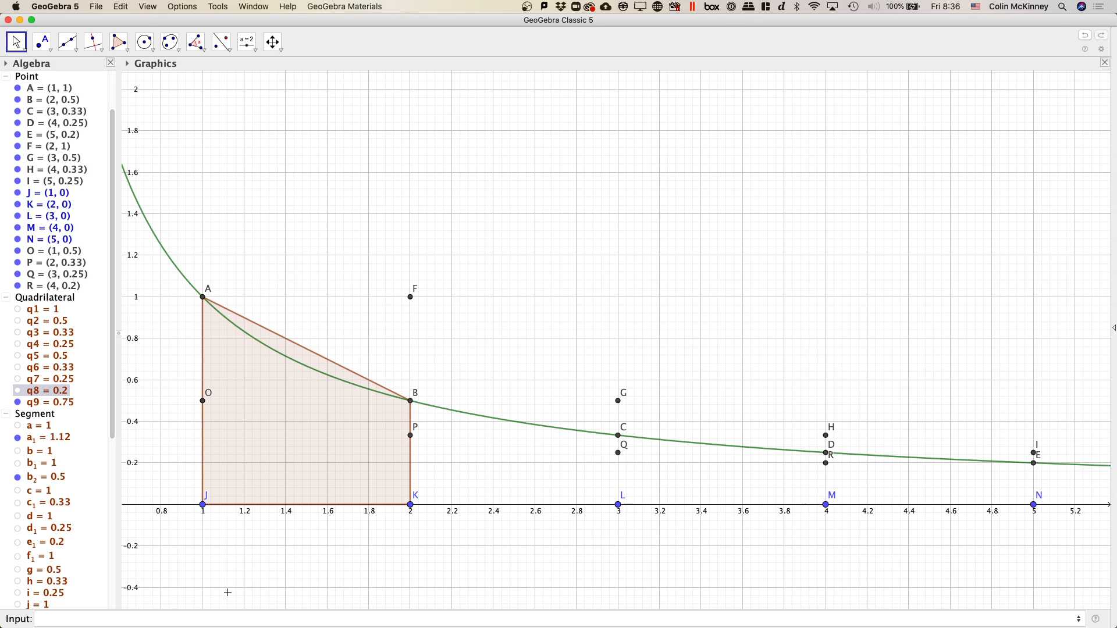
Define the first interval's midpoint on the curve as (1.5,f(1.5)).
click(224, 614)
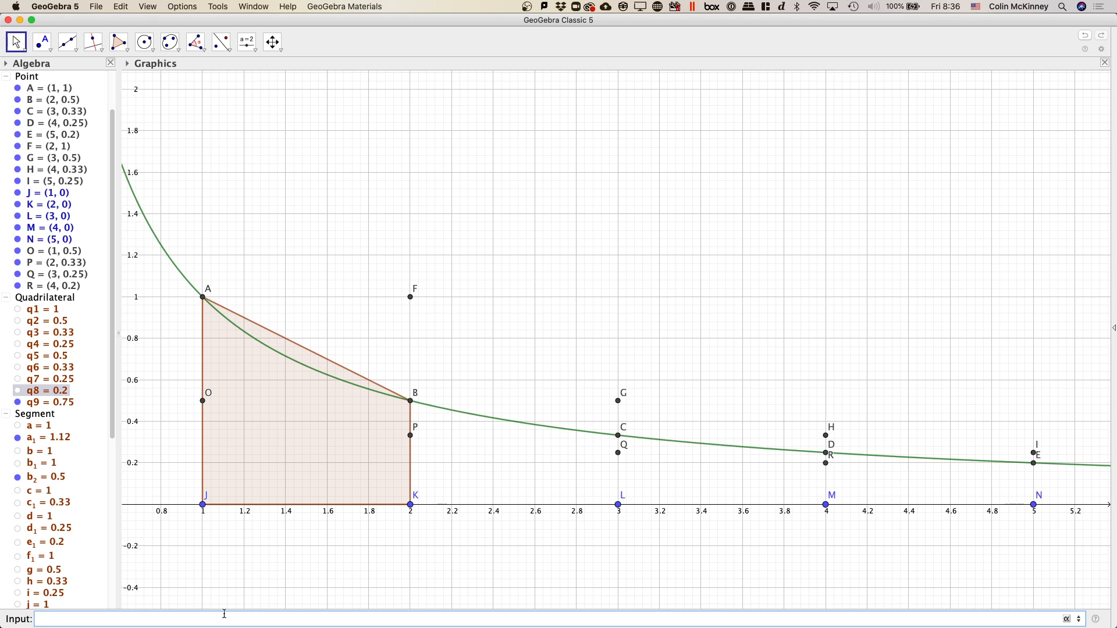
text(()
text(1.5(f()
key(BackSpace)
key(BackSpace)
key(BackSpace)
text(,)
key(Right)
key(Right)
key(Right)
key(BackSpace)
key(BackSpace)
text(f(1.5)))
key(Return)
Define the remaining midpoint-value points on the curve at (2.5,f(2.5)), (3.5,f(3.5)) and (4.5,f(4.5)).
text((2.5)
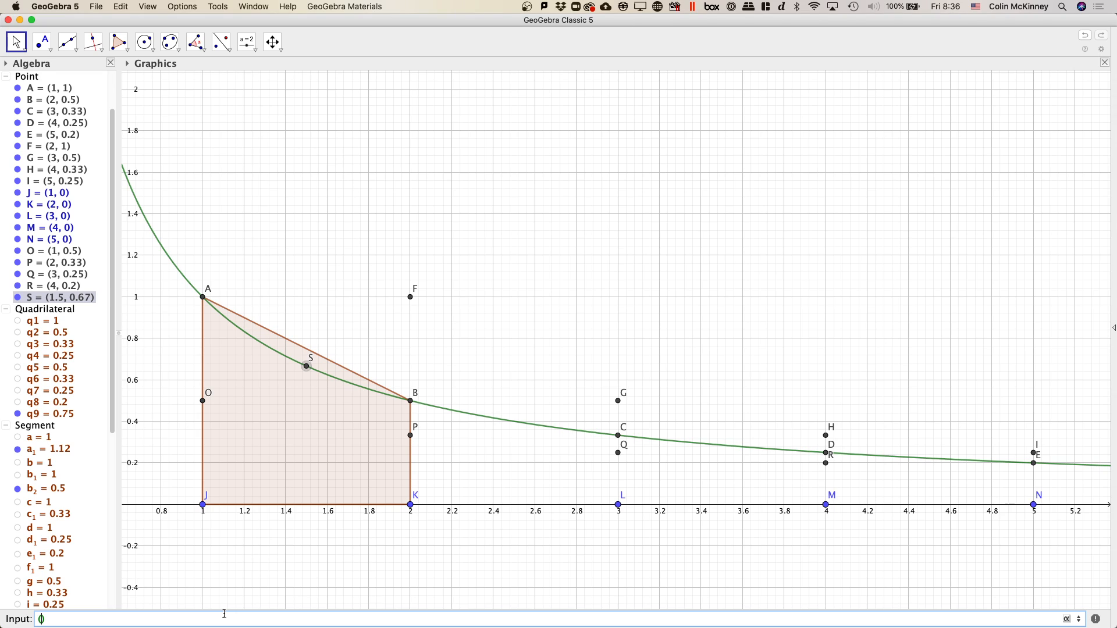
text(,f(2.5)))
key(Return)
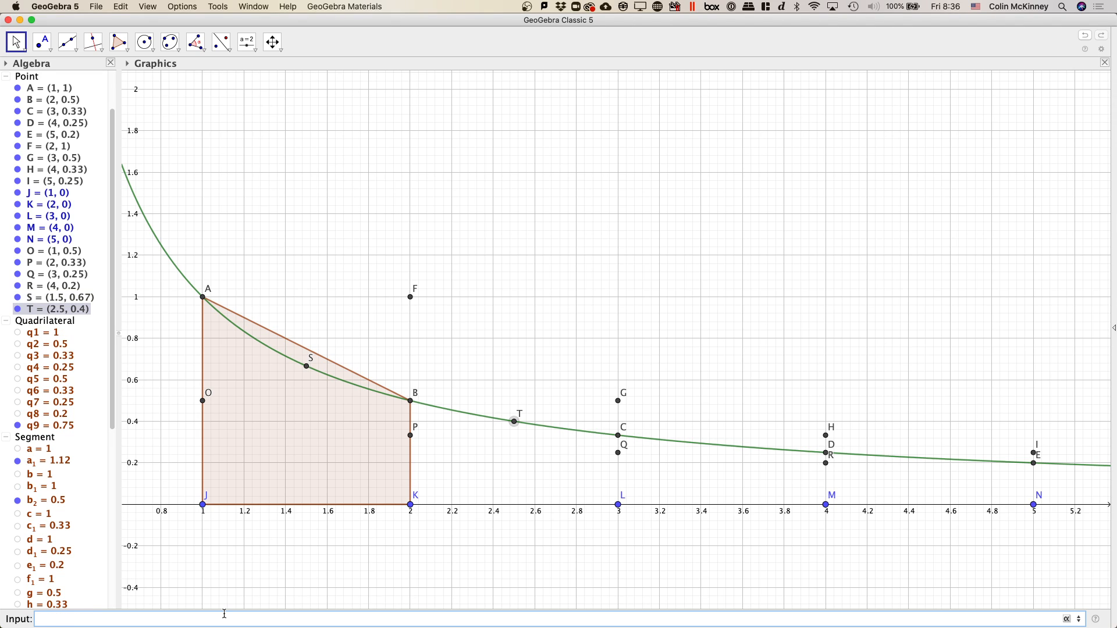
text((3.5,f(3.5)
key(Return)
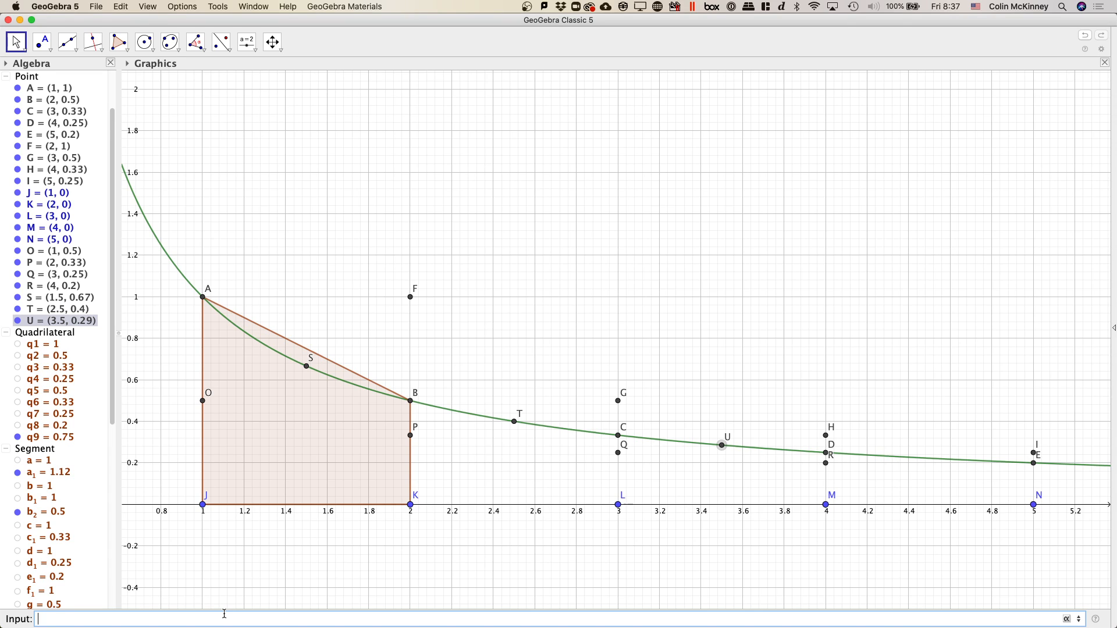
text((4.5,f(4.5)
key(Return)
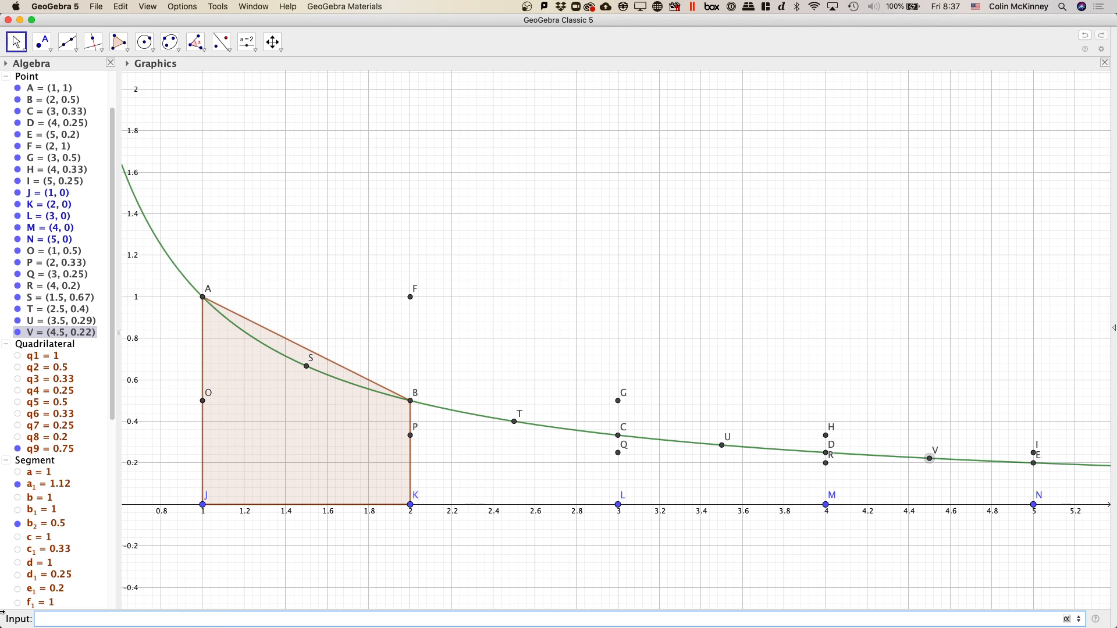
Hide the trapezoid q9 over the first interval.
click(19, 450)
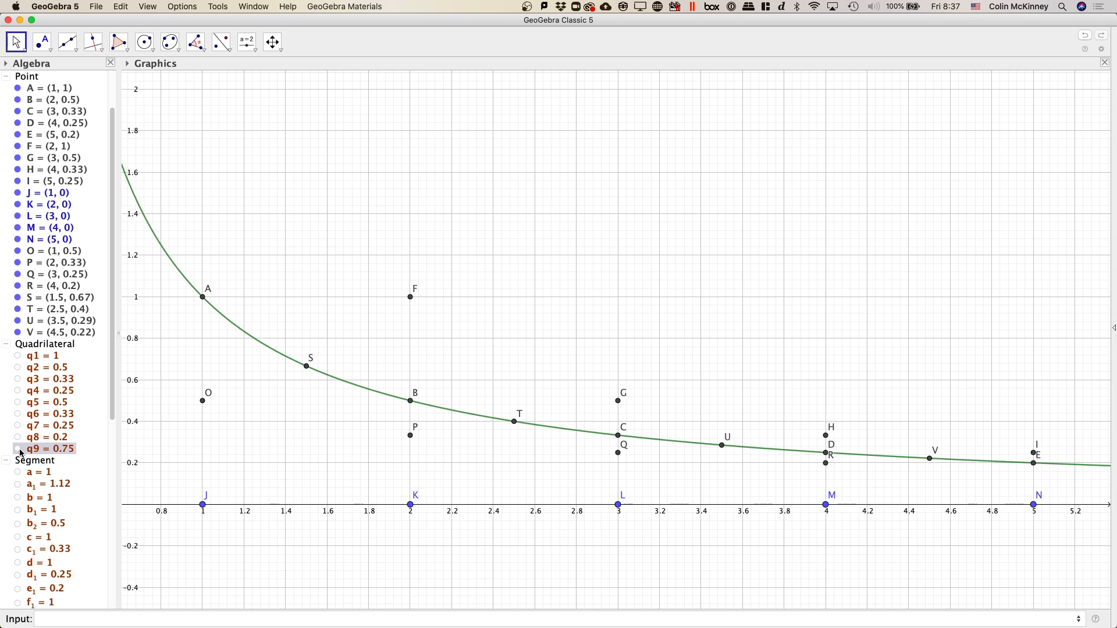
click(18, 450)
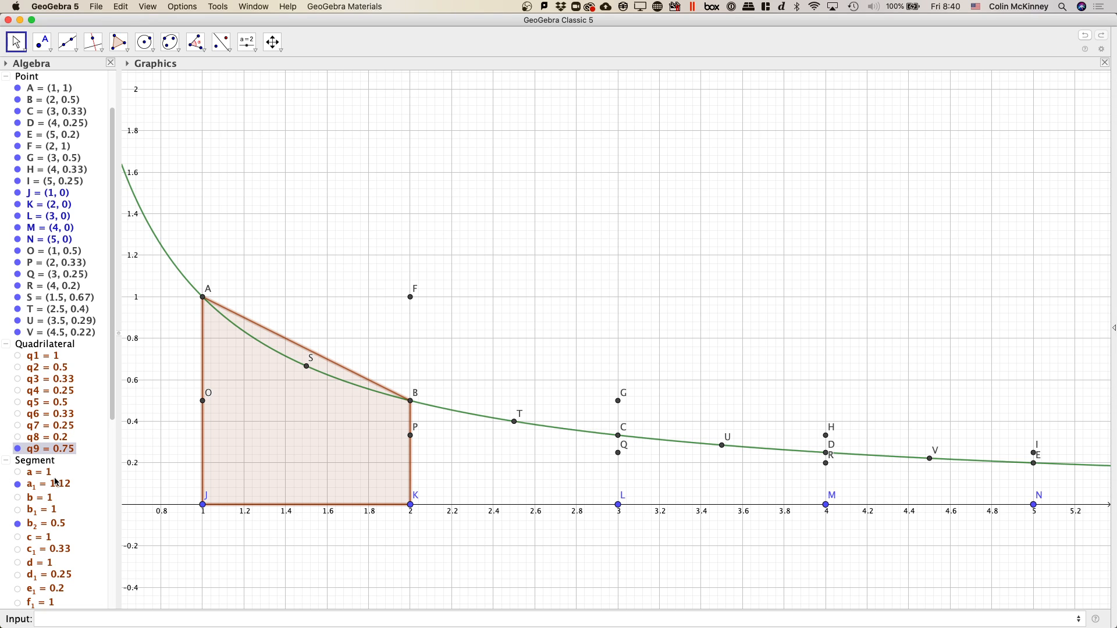
click(19, 448)
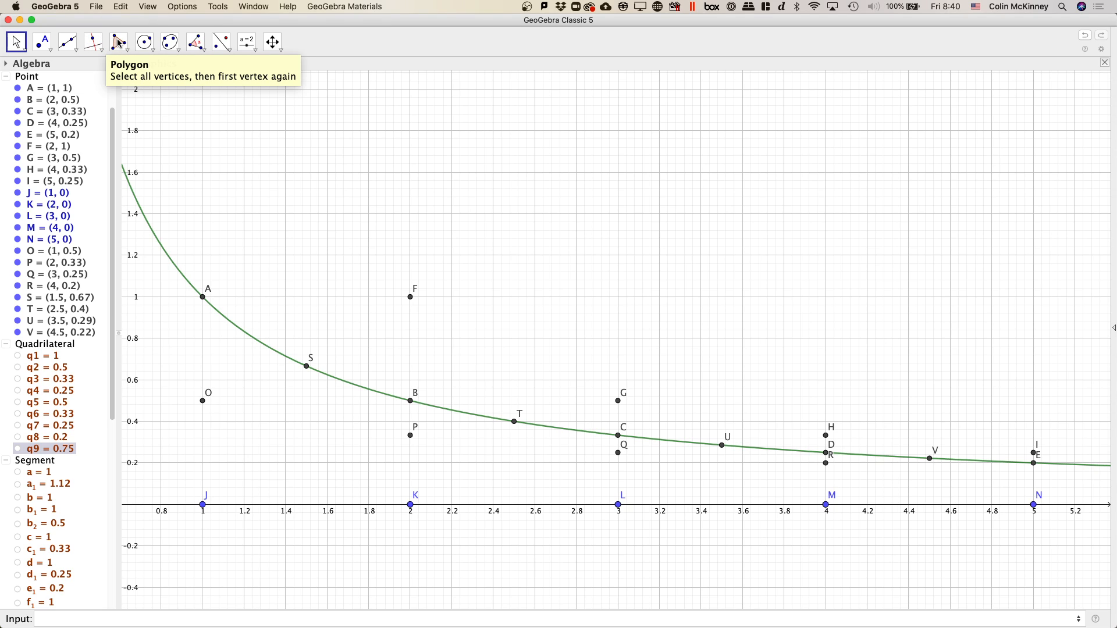
Define the upper corners of the first midpoint rectangle at (1,f(1.5)) and (2,f(1.5)).
click(101, 615)
text(()
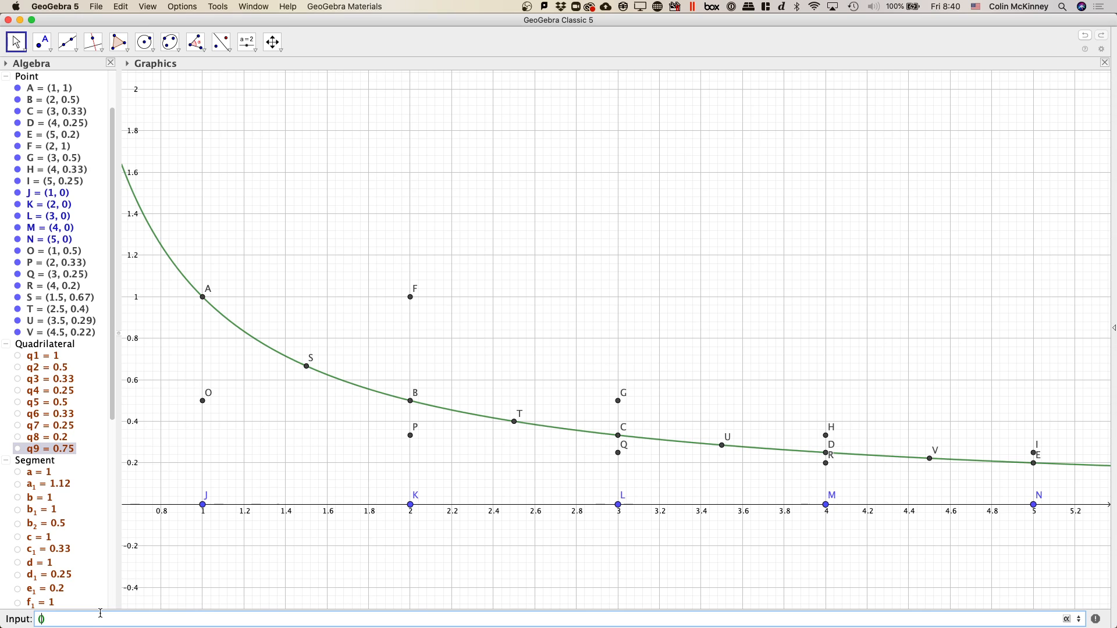
text(1,f(1.5)
key(Return)
text((2,f(1.5)
key(Return)
Draw the first midpoint rectangle as a polygon through points W, Z, K and J.
click(119, 42)
click(203, 366)
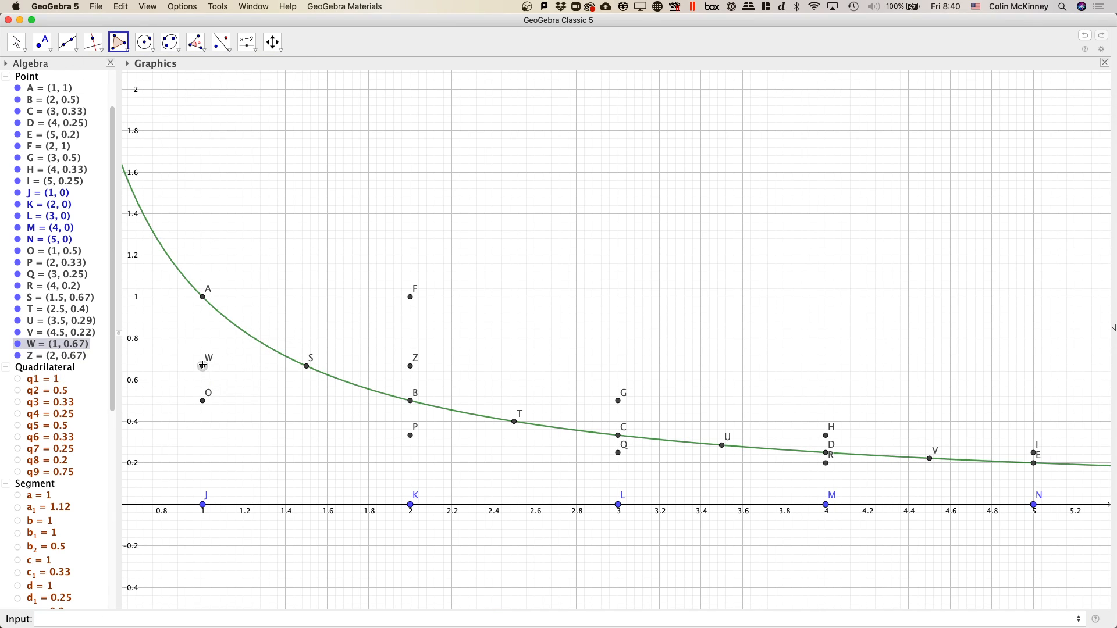
click(411, 366)
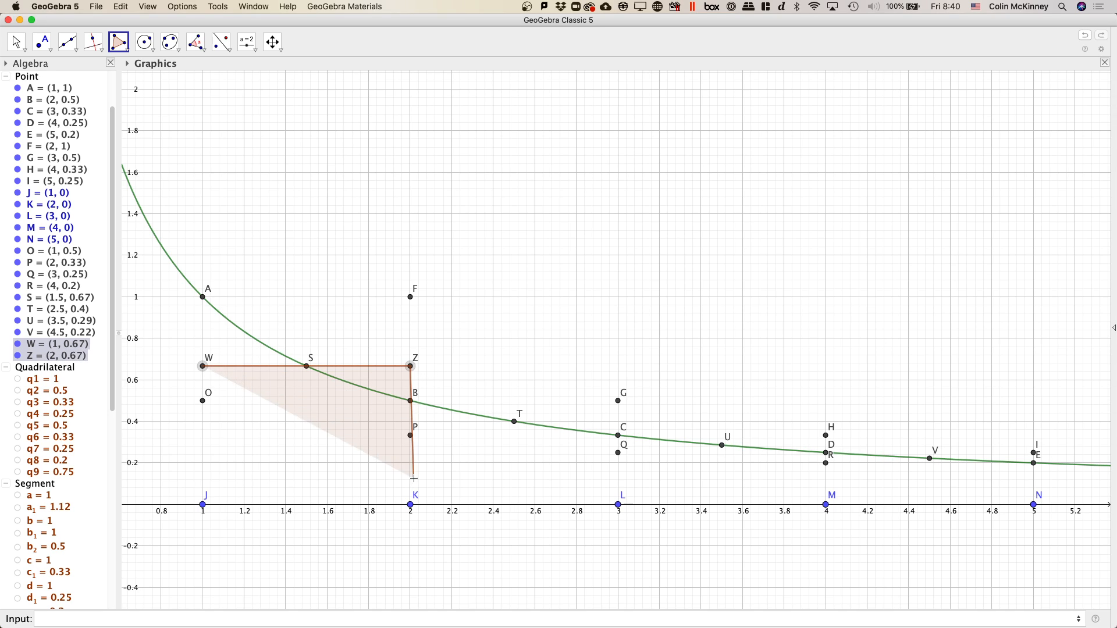
click(410, 505)
click(203, 505)
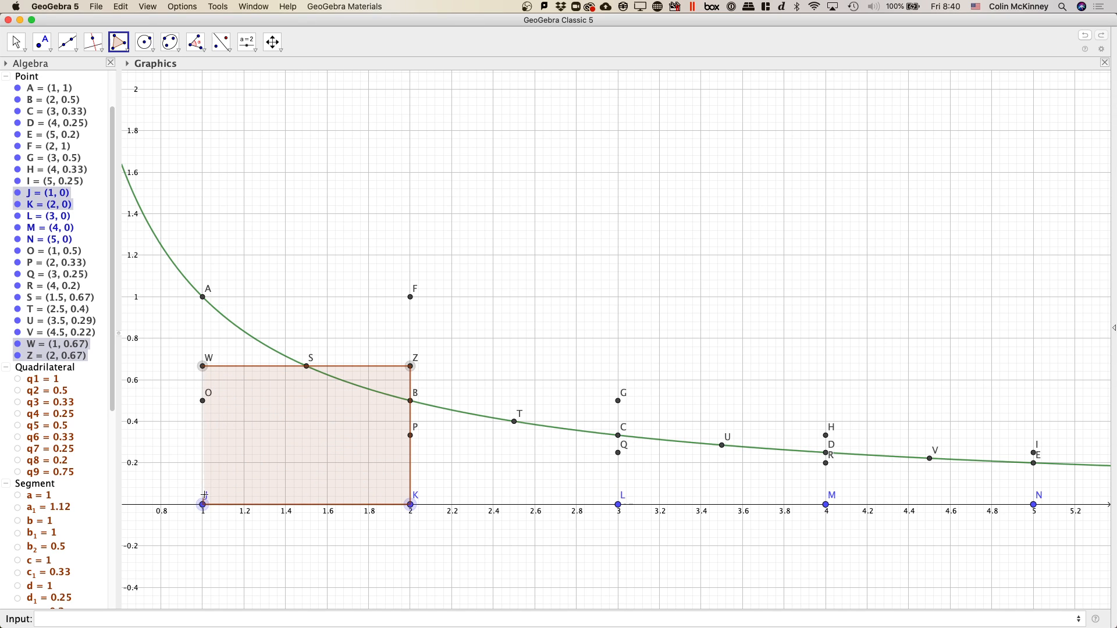
click(203, 366)
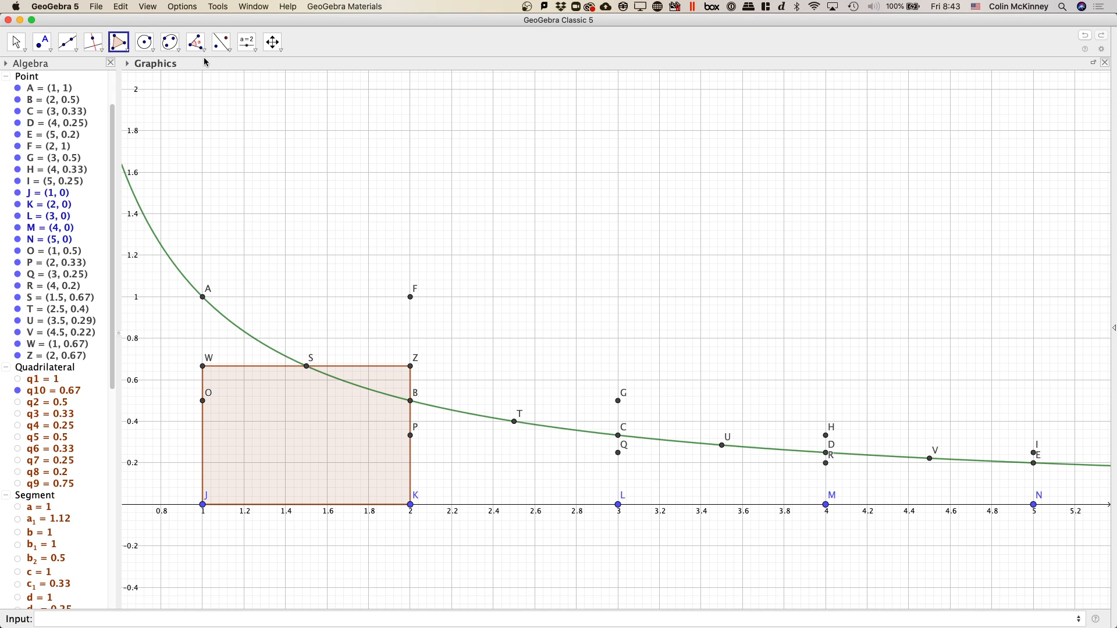
Place a movable point on the curve at x=0.8 and slide it along the curve to about (0.88, 1.13).
click(45, 50)
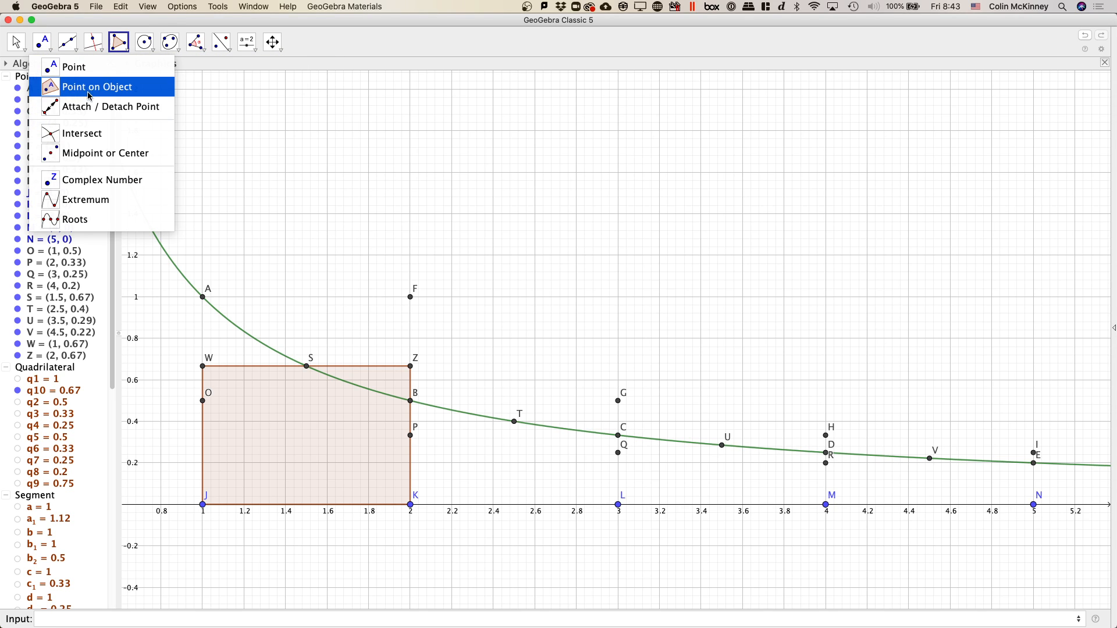
click(72, 66)
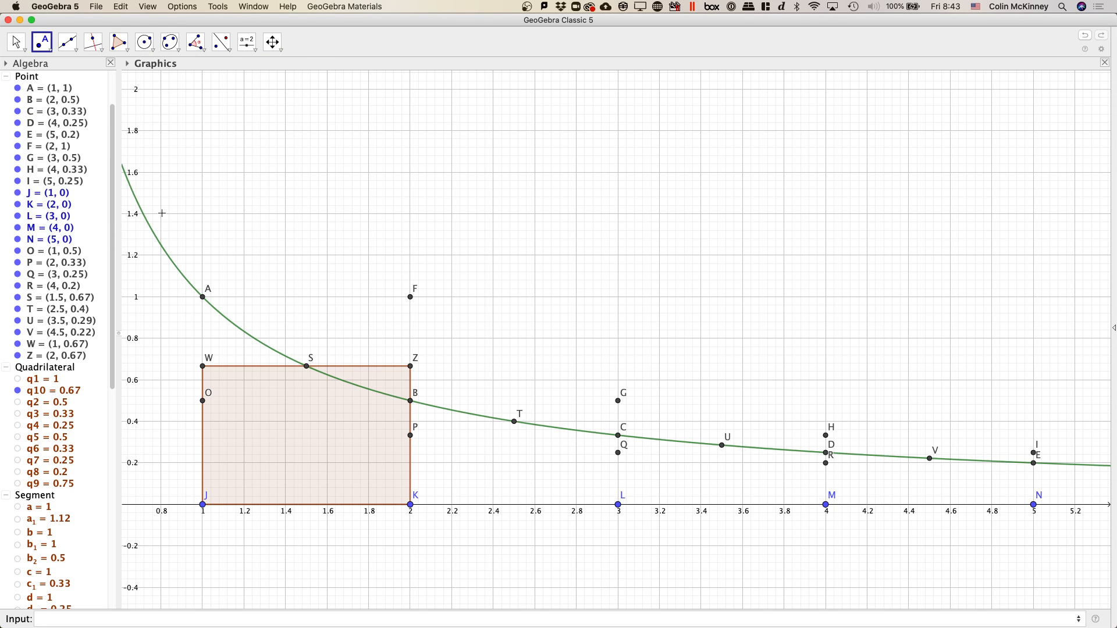
click(166, 252)
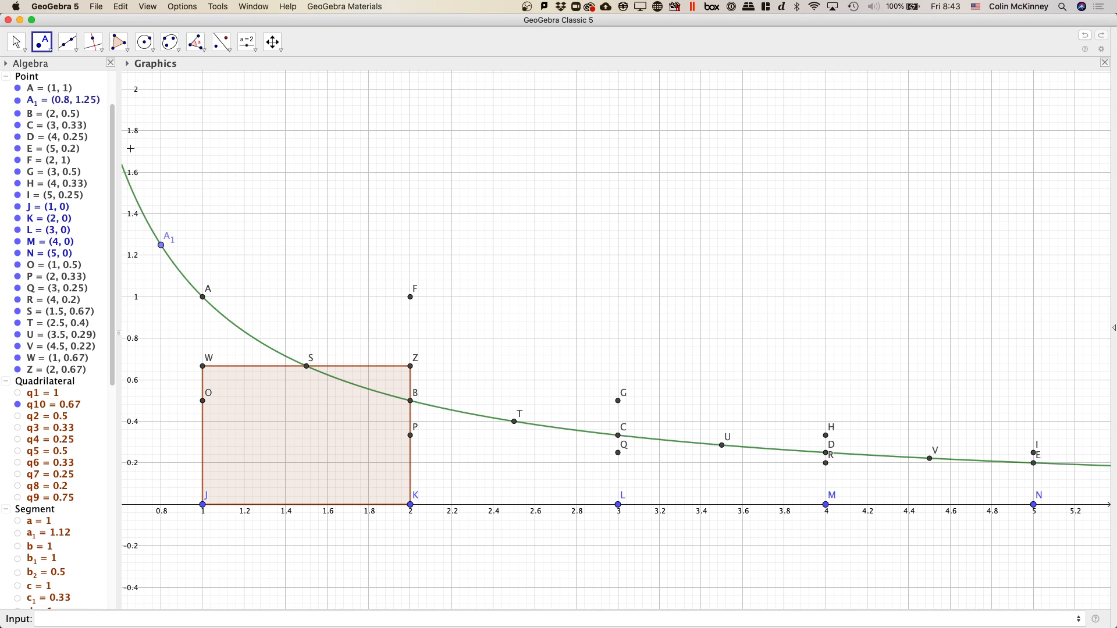
click(16, 42)
drag(161, 244, 174, 198)
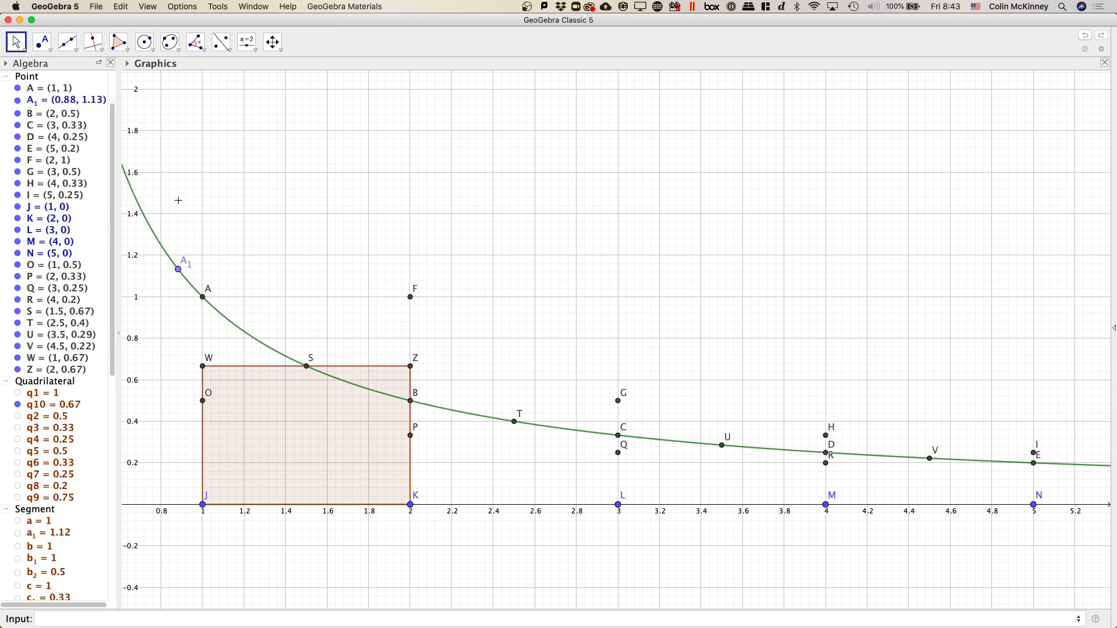
Draw the tangent line to the curve y=1/x at the movable point A1.
click(95, 42)
click(96, 43)
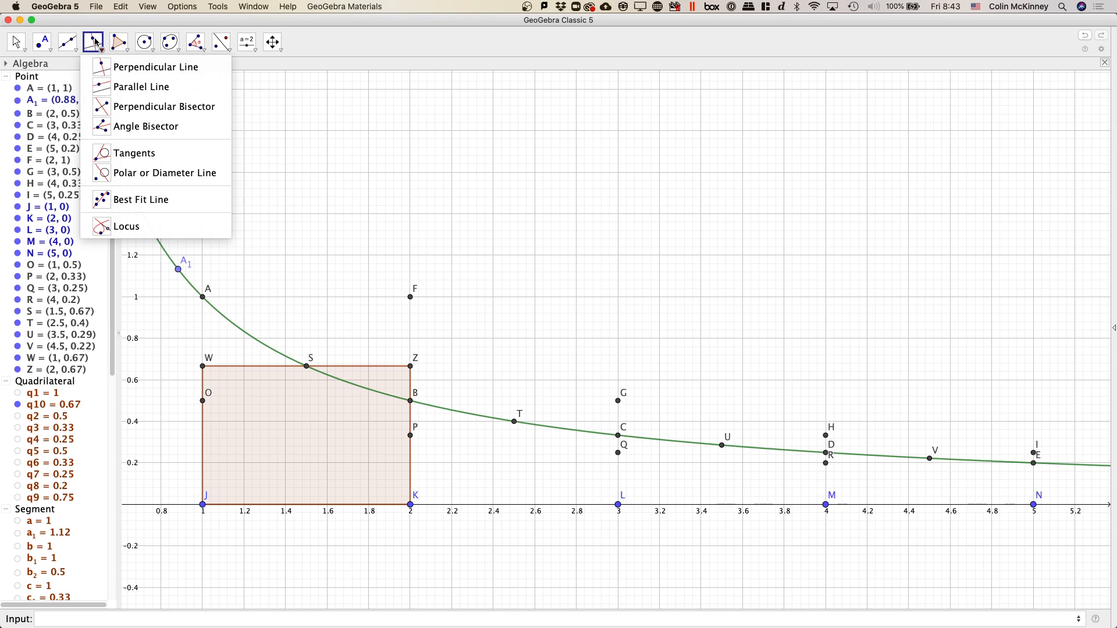
click(133, 153)
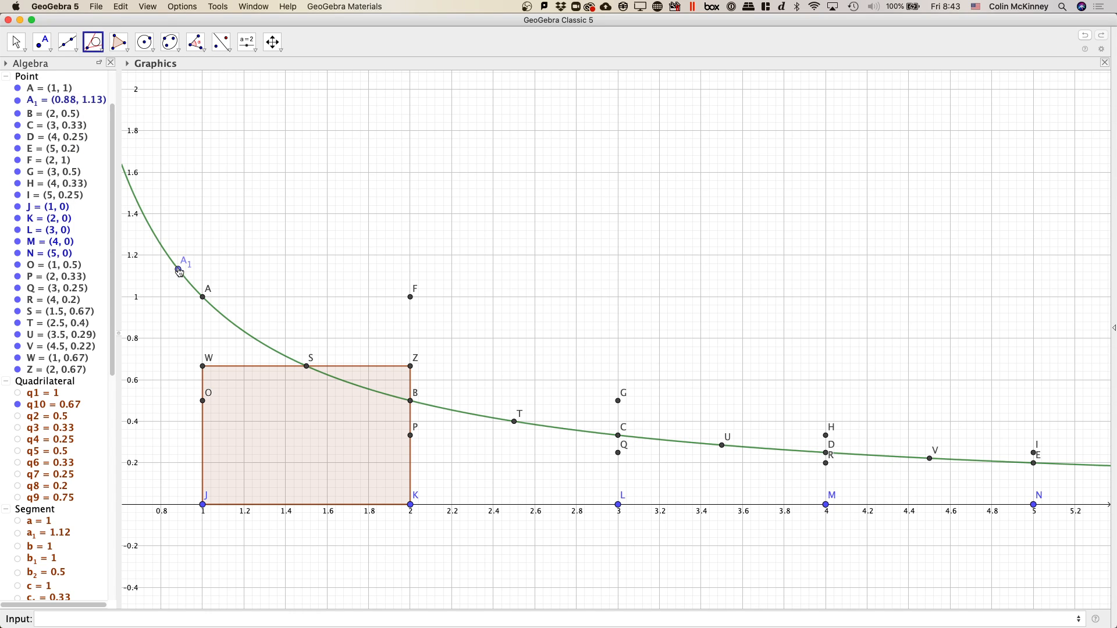
click(179, 269)
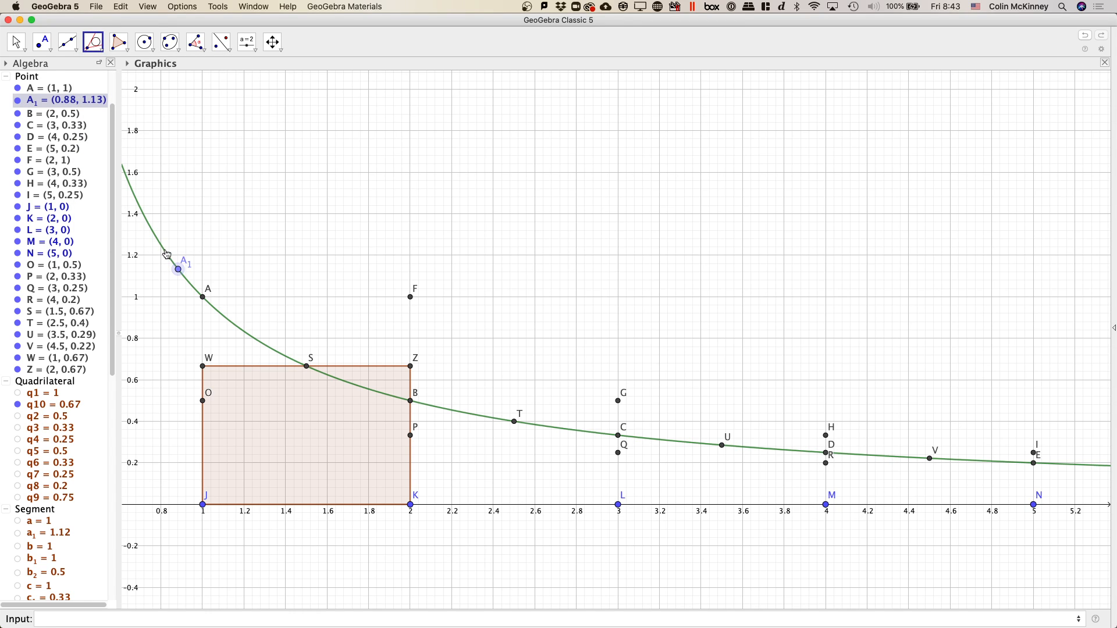
click(168, 251)
click(14, 42)
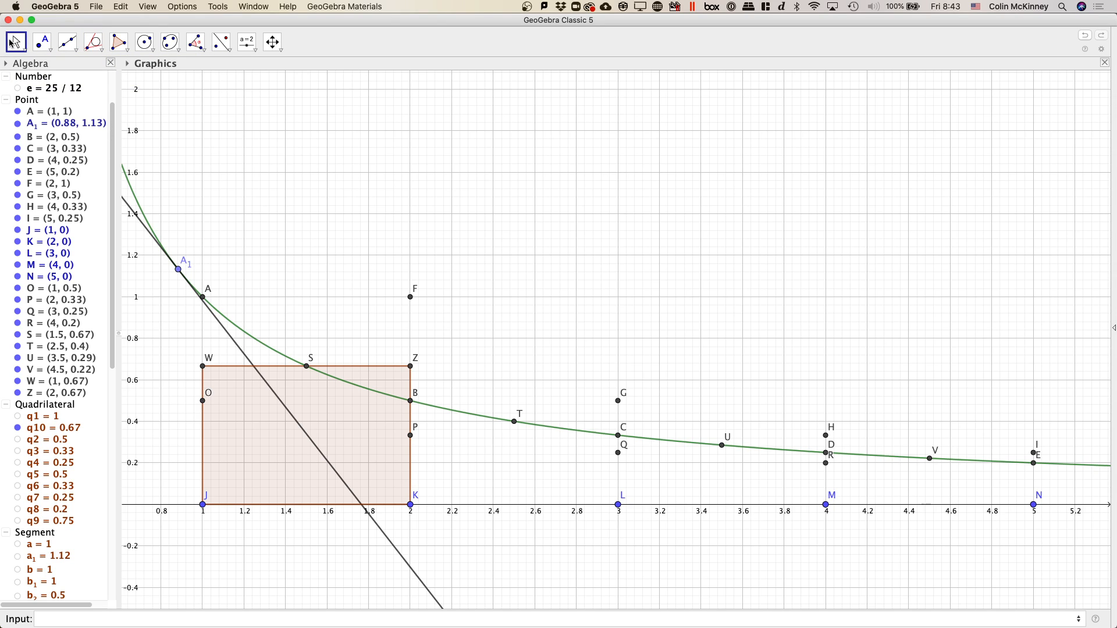
Slide point A1 along the curve to about (0.92, 1.08) so the tangent line moves with it.
click(13, 43)
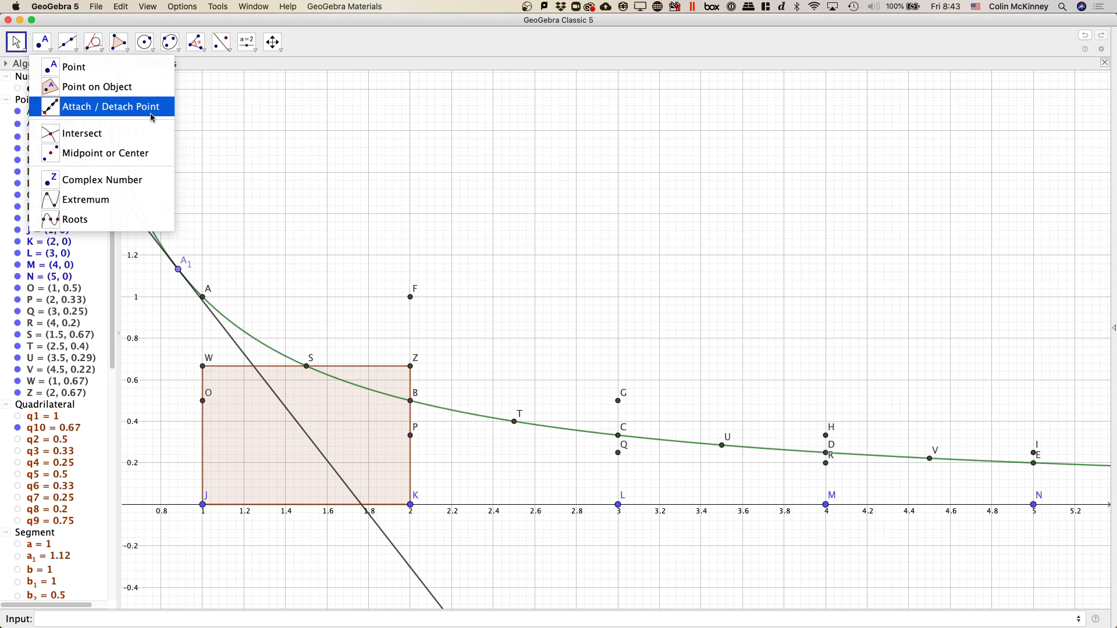
click(16, 42)
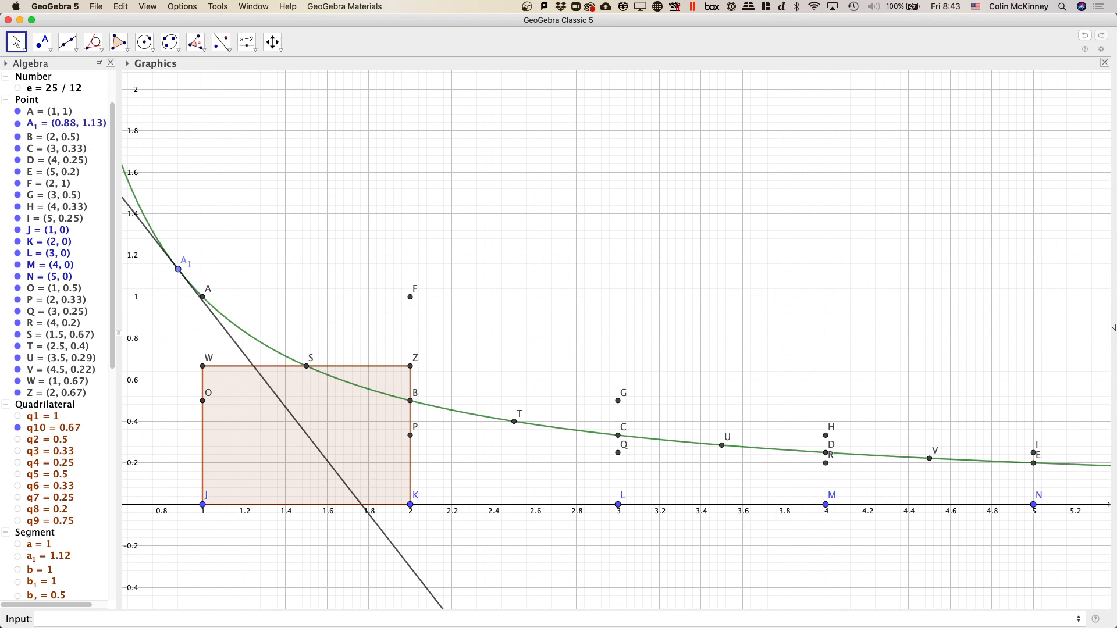
drag(178, 268, 189, 209)
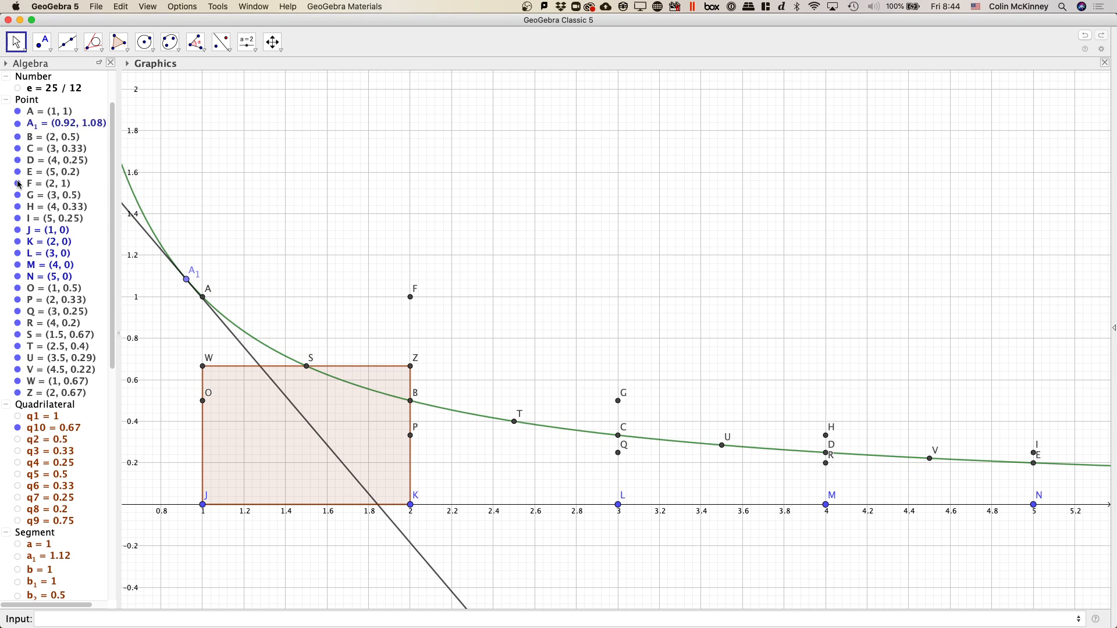
Hide the tangent line s and dismiss the calendar reminder.
scroll(19, 185, down, 15)
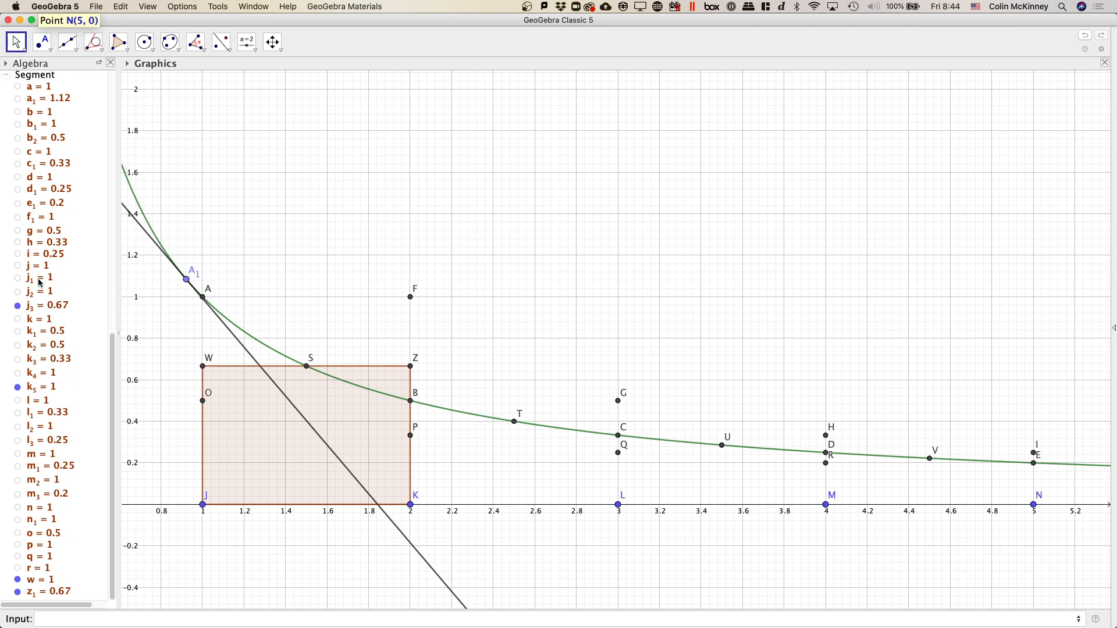
scroll(40, 283, up, 15)
click(20, 128)
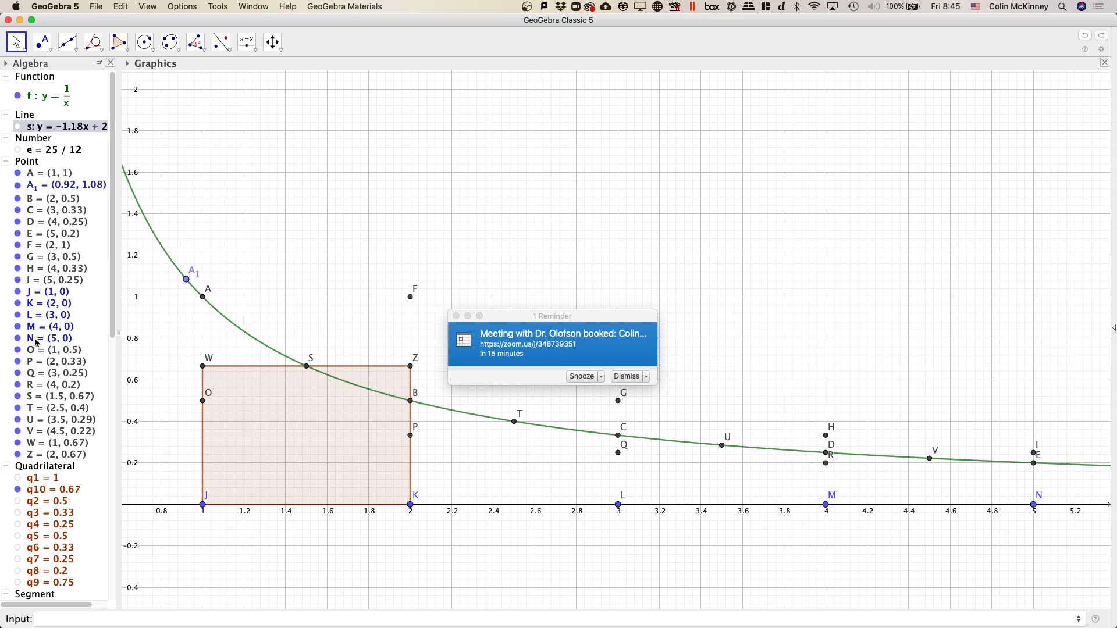
click(622, 377)
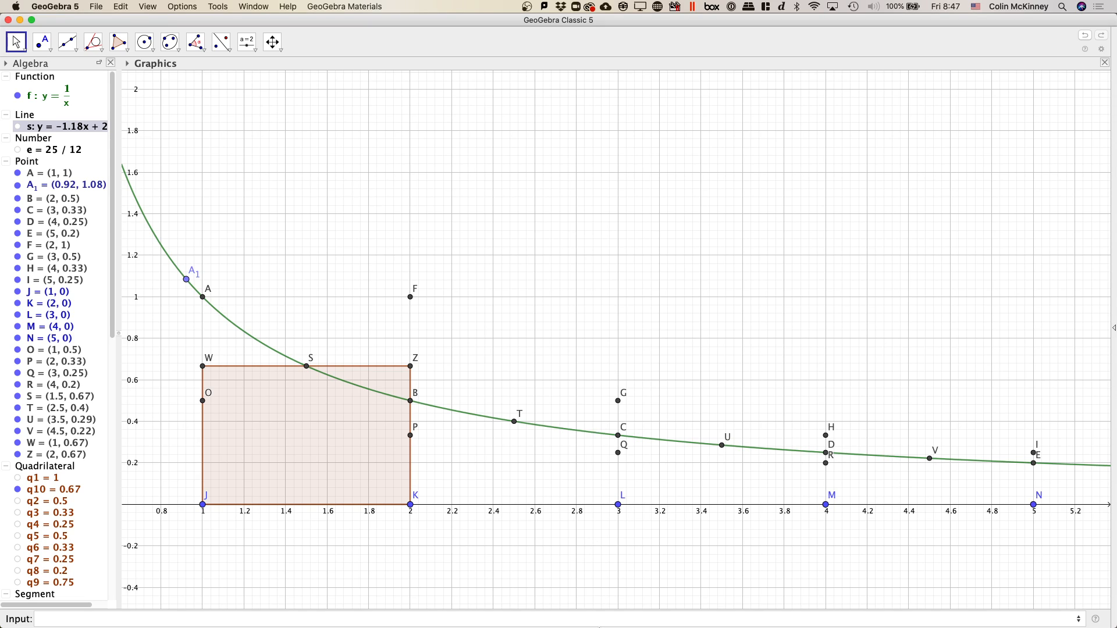
Define the upper corners of the second midpoint rectangle at (2,f(2.5)) and (3,f(2.5)).
click(547, 618)
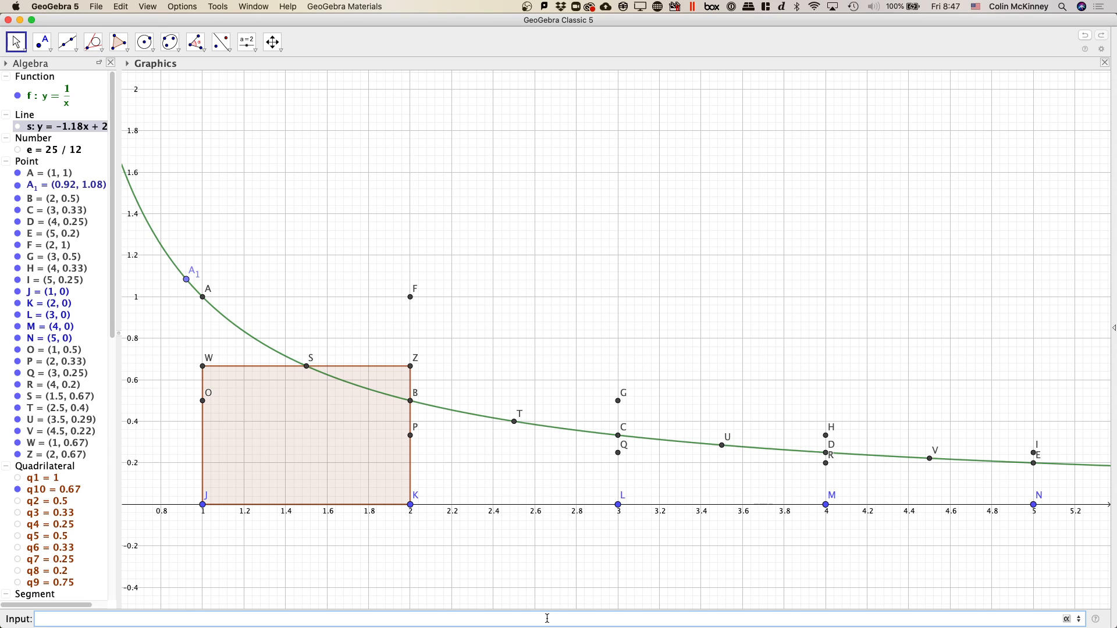
text((2,f(2.5)))
key(Return)
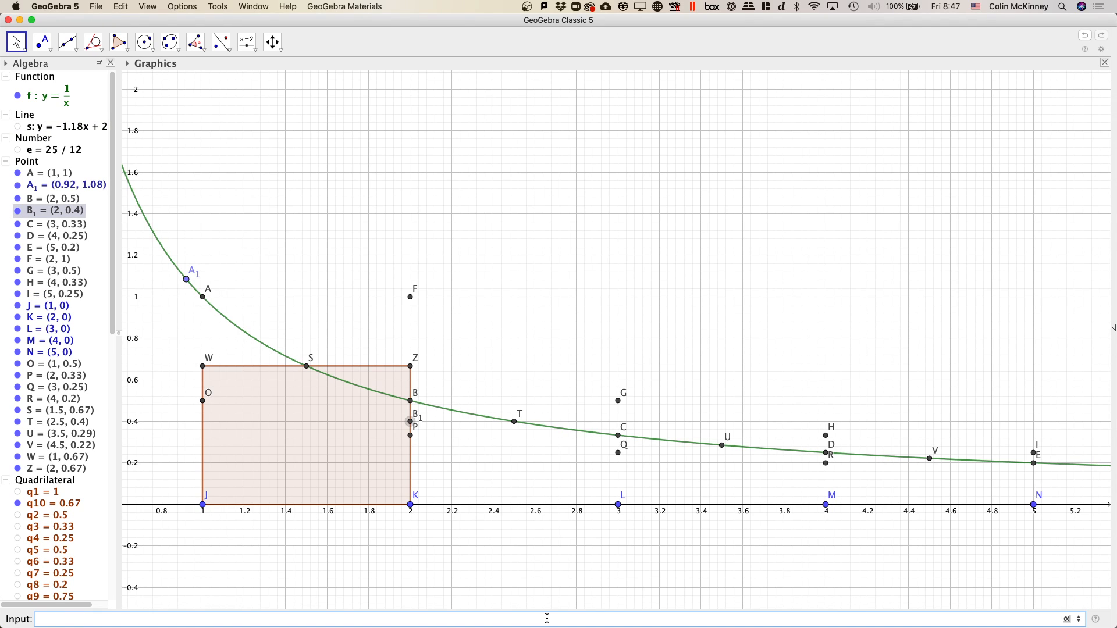
text((3,f(2.5)
key(Return)
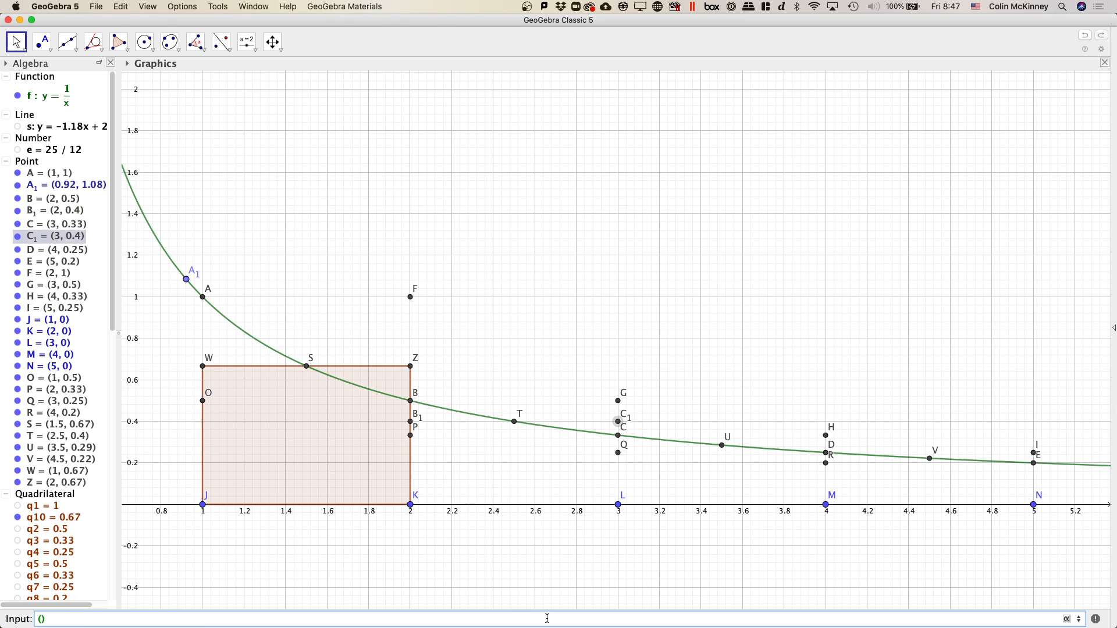
Define the upper corners of the third midpoint rectangle at (3,f(3.5)) and (4,f(3.5)).
text((4)
key(BackSpace)
text(3,(f(3.5)
key(Return)
text((4,f(3)
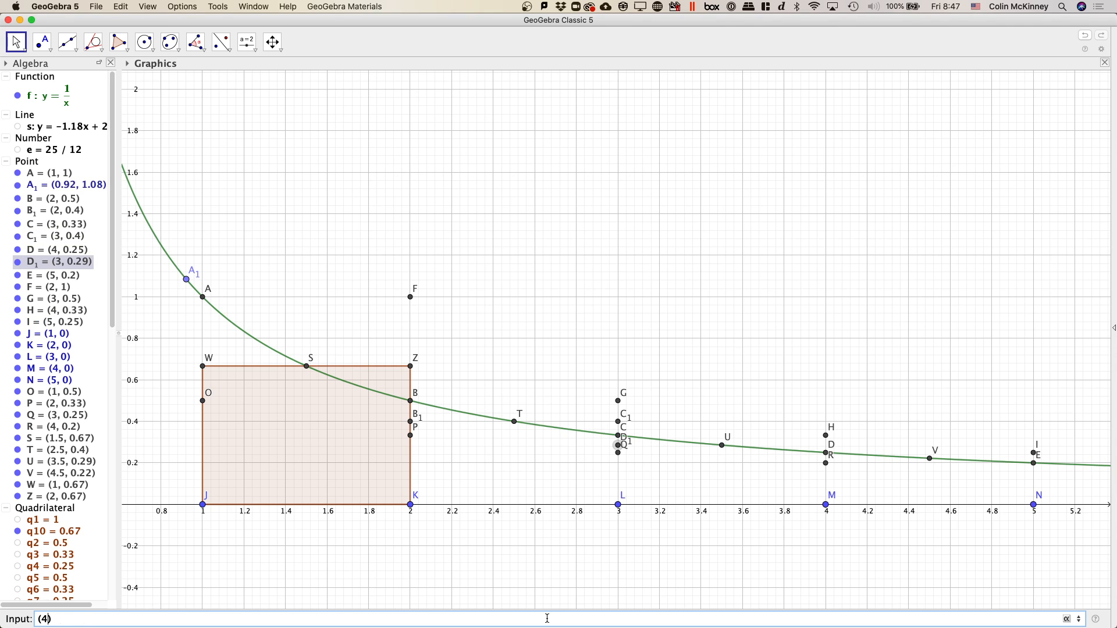
key(Return)
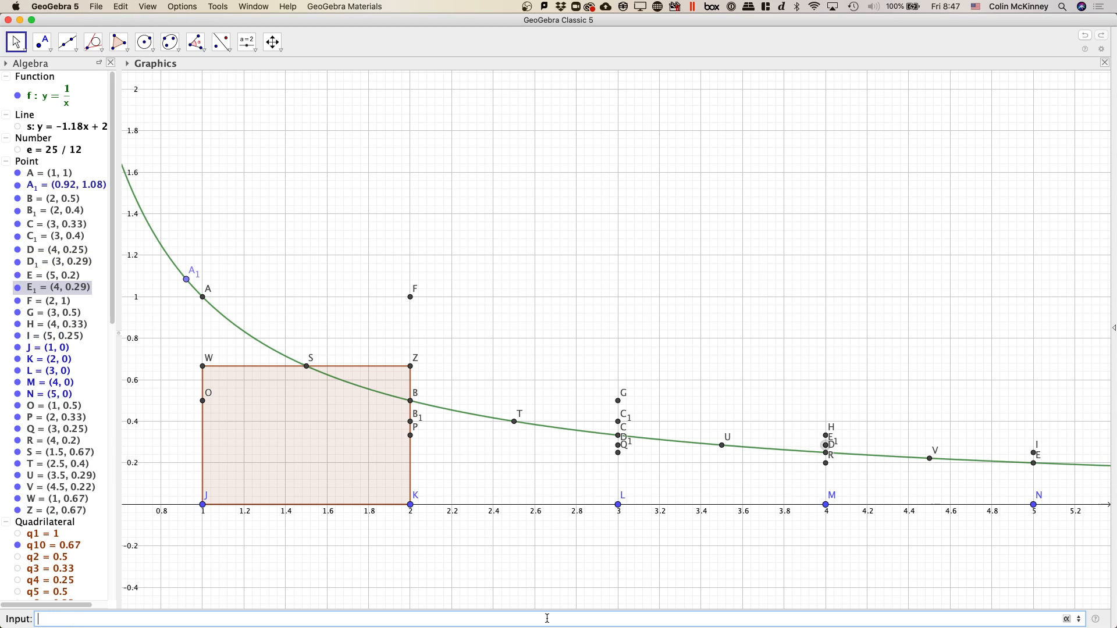
Define the upper corners of the fourth midpoint rectangle at (4,f(4.5)) and (5,f(4.5)).
text(4()
key(BackSpace)
text((4,f(4.5)
key(Return)
text(5()
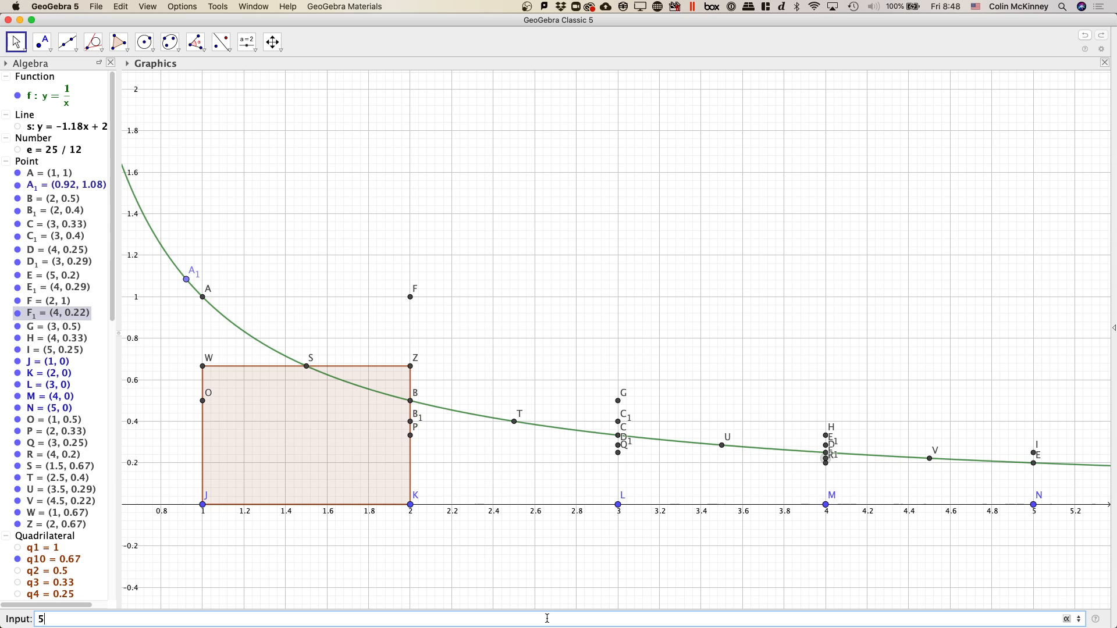
key(BackSpace)
key(BackSpace)
text((5,f(4.5)
key(Return)
click(611, 203)
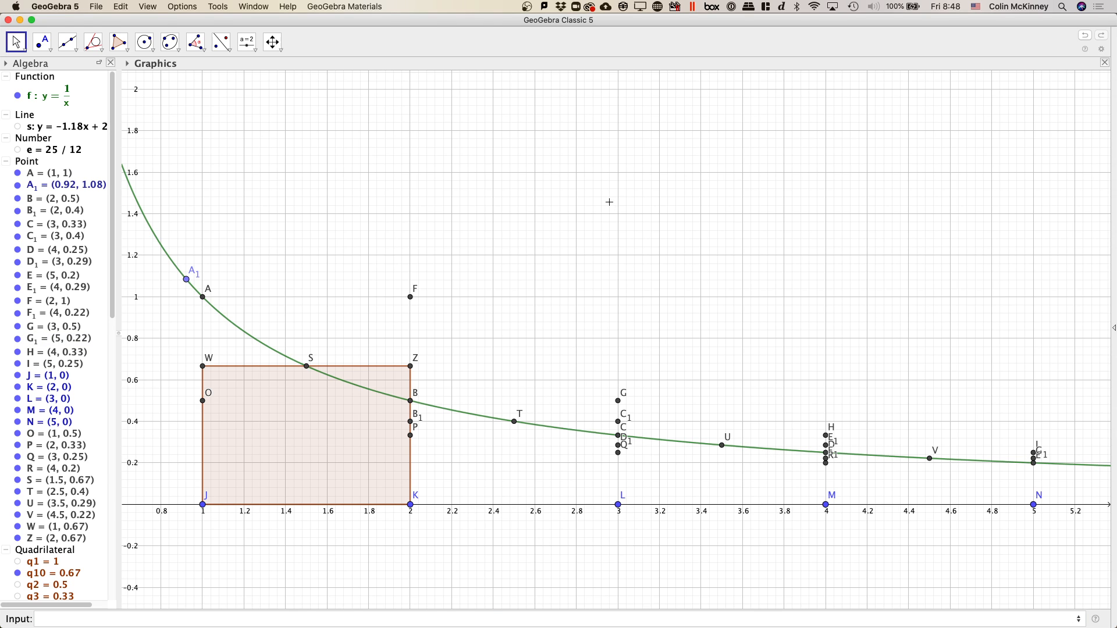
Draw the second midpoint rectangle as a polygon through points B1, C1, L and K.
scroll(524, 411, up, 6)
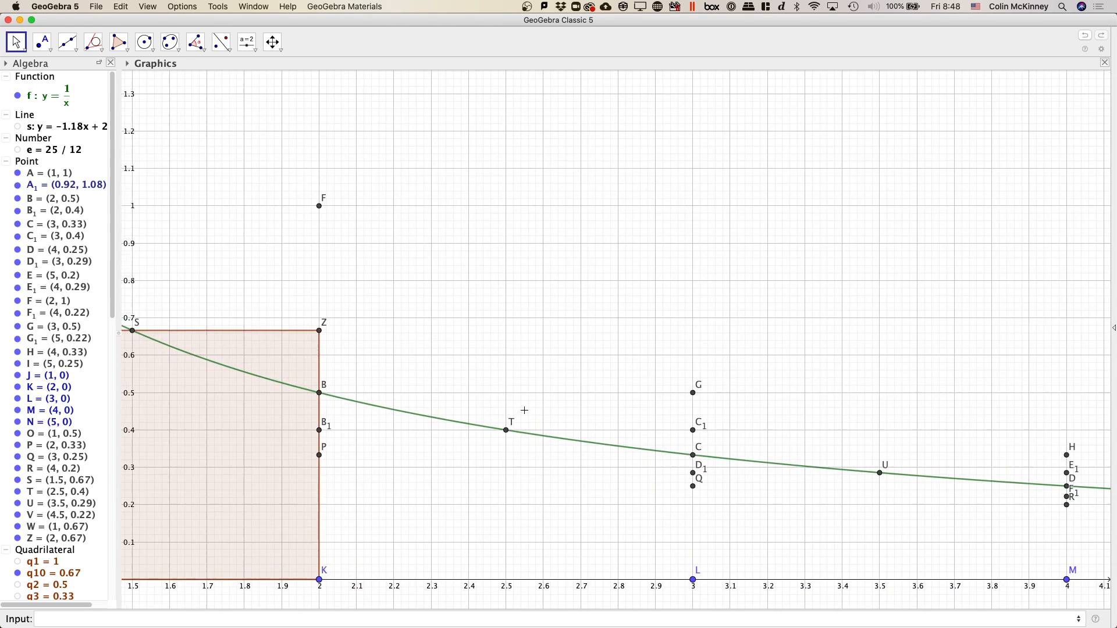
click(119, 42)
click(321, 429)
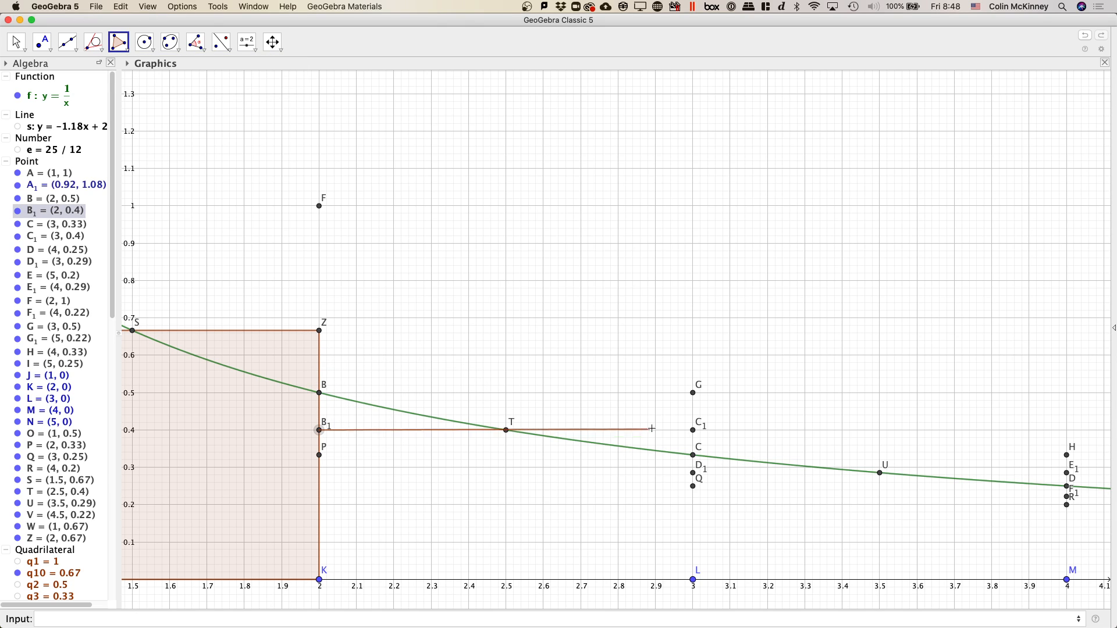
click(691, 432)
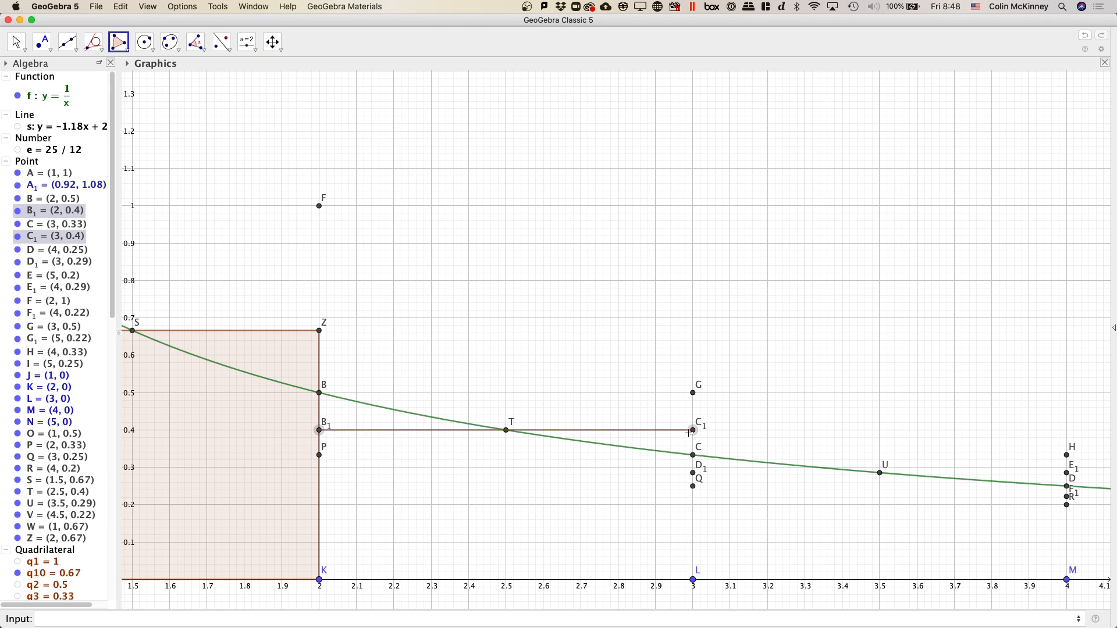
click(693, 579)
click(319, 579)
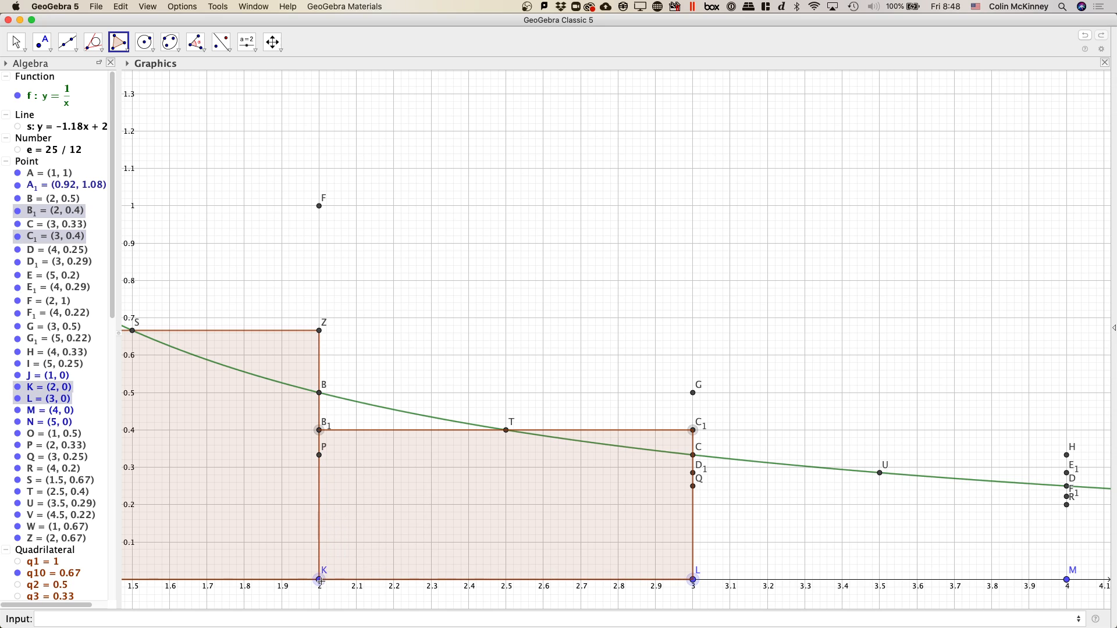
click(323, 430)
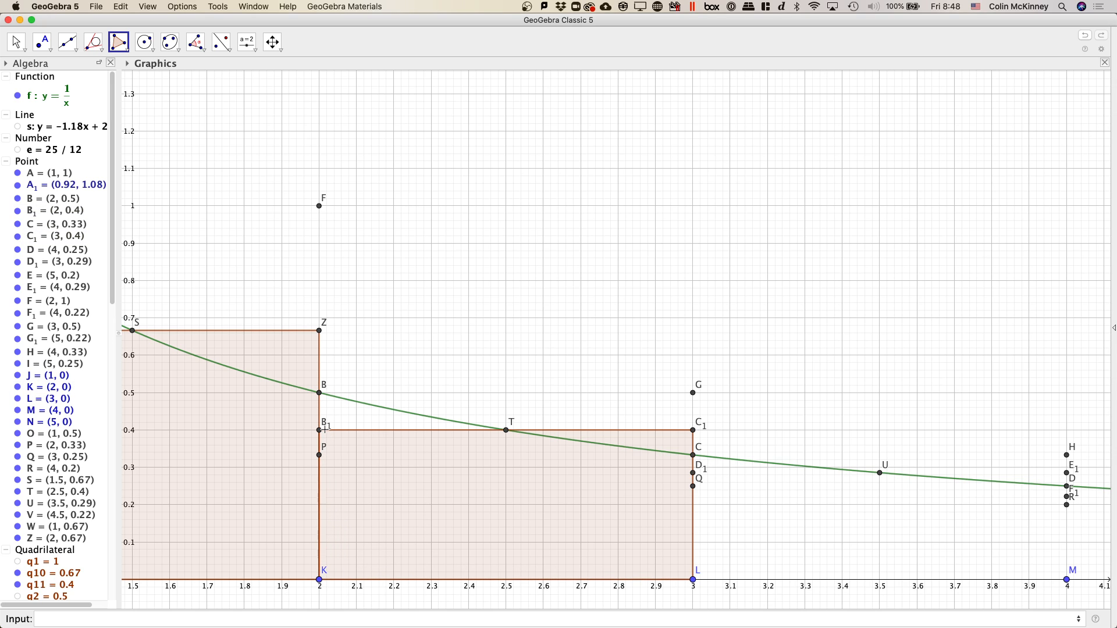
click(693, 455)
click(963, 442)
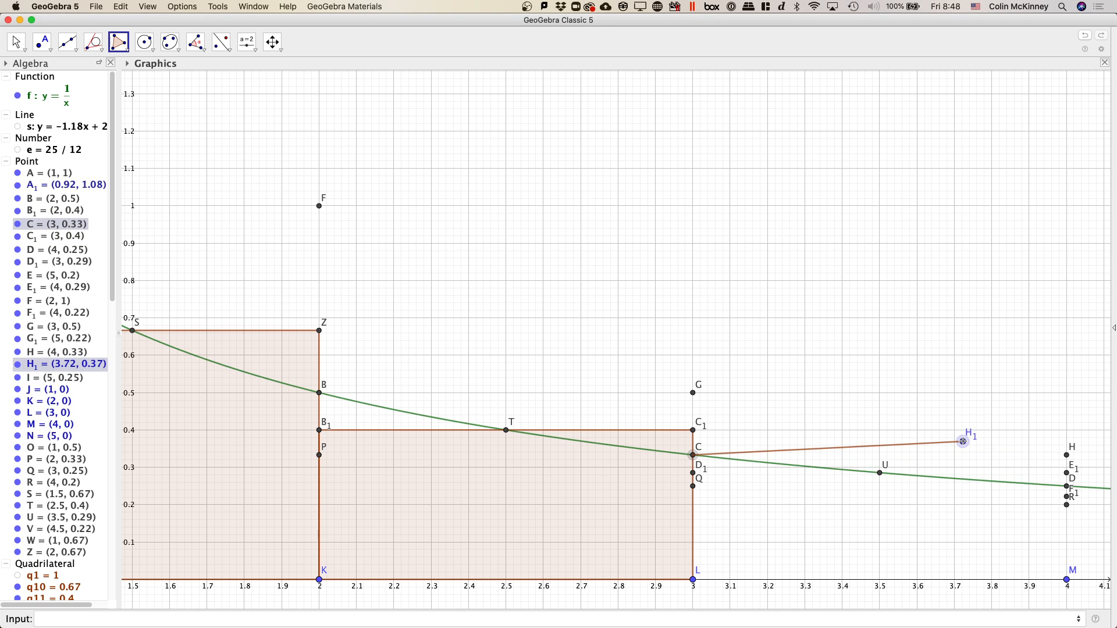
key(super+z)
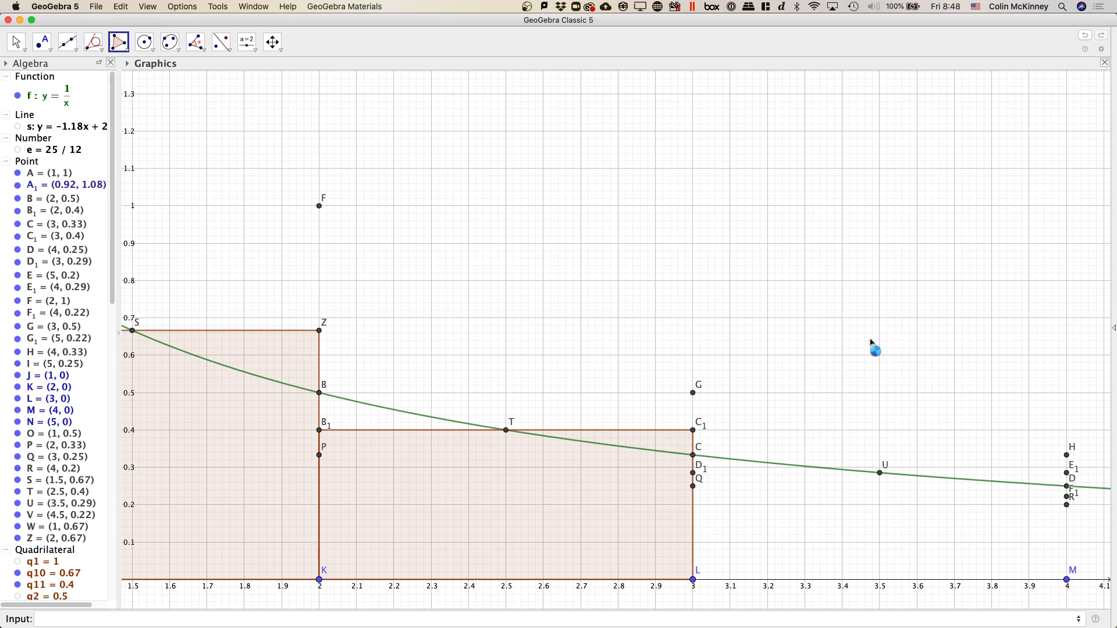
Draw the third midpoint rectangle as a polygon through points D1, E1, M and L.
click(693, 473)
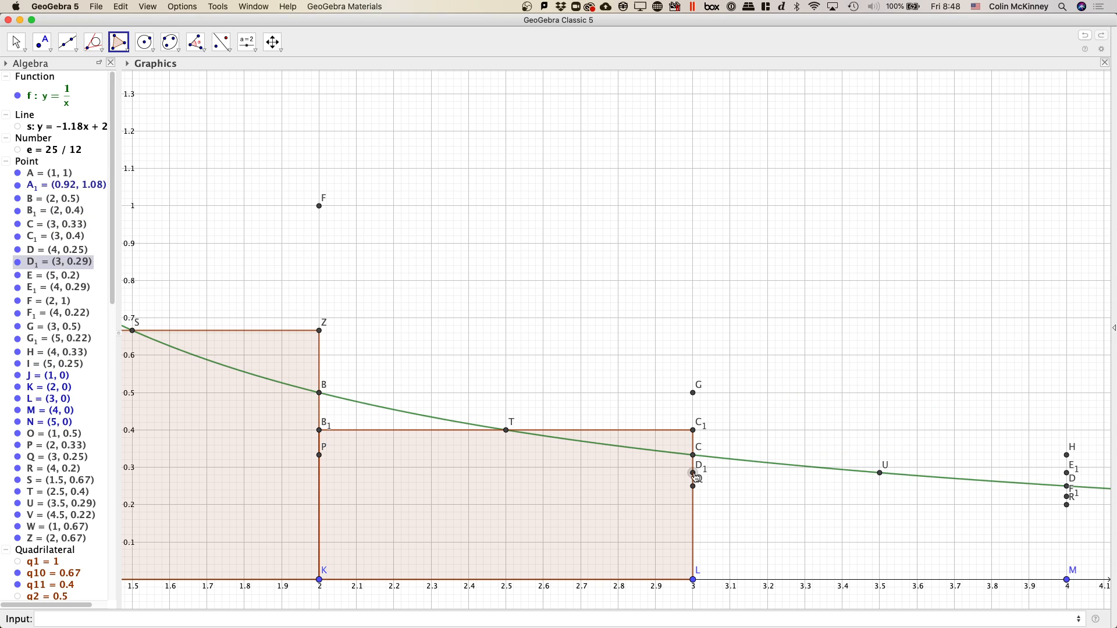
click(1067, 473)
click(1067, 579)
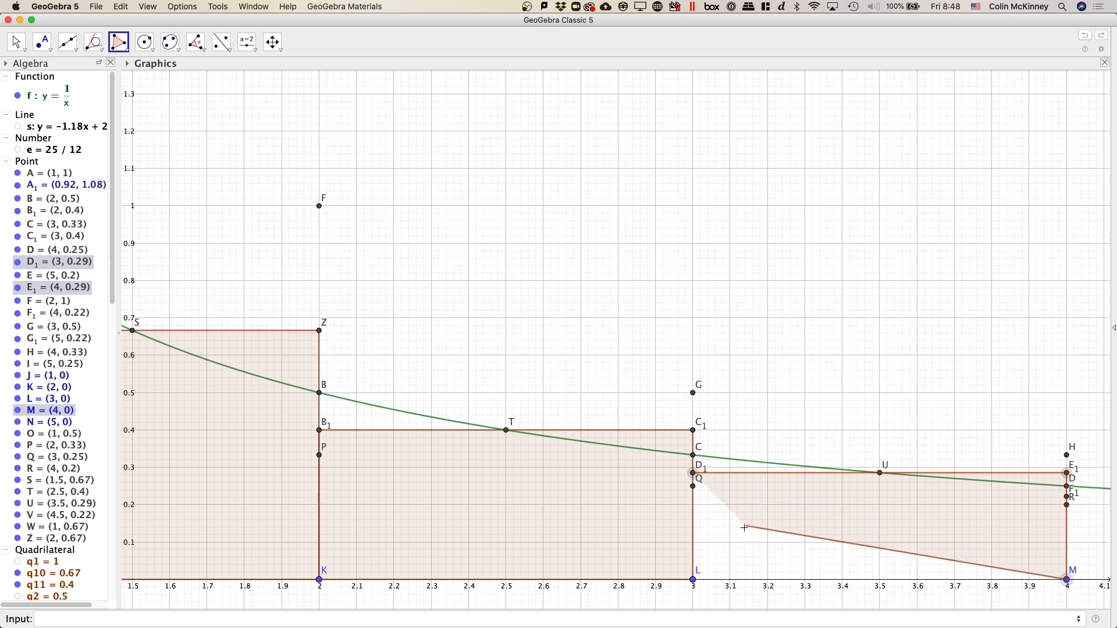
click(694, 579)
click(693, 472)
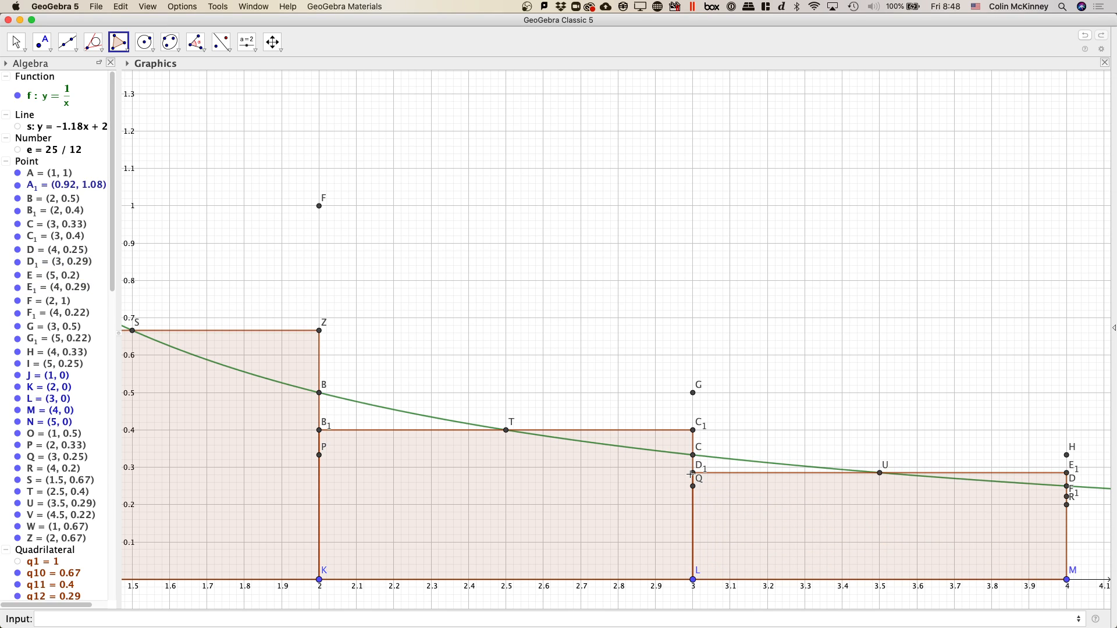
click(17, 42)
drag(925, 326, 346, 289)
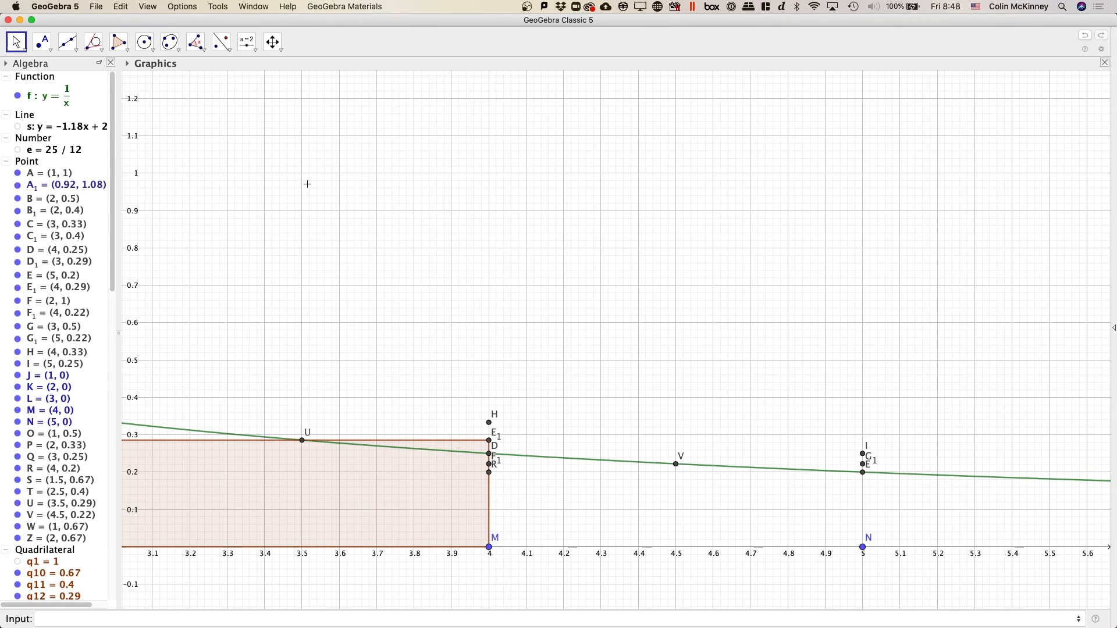
click(119, 42)
click(490, 472)
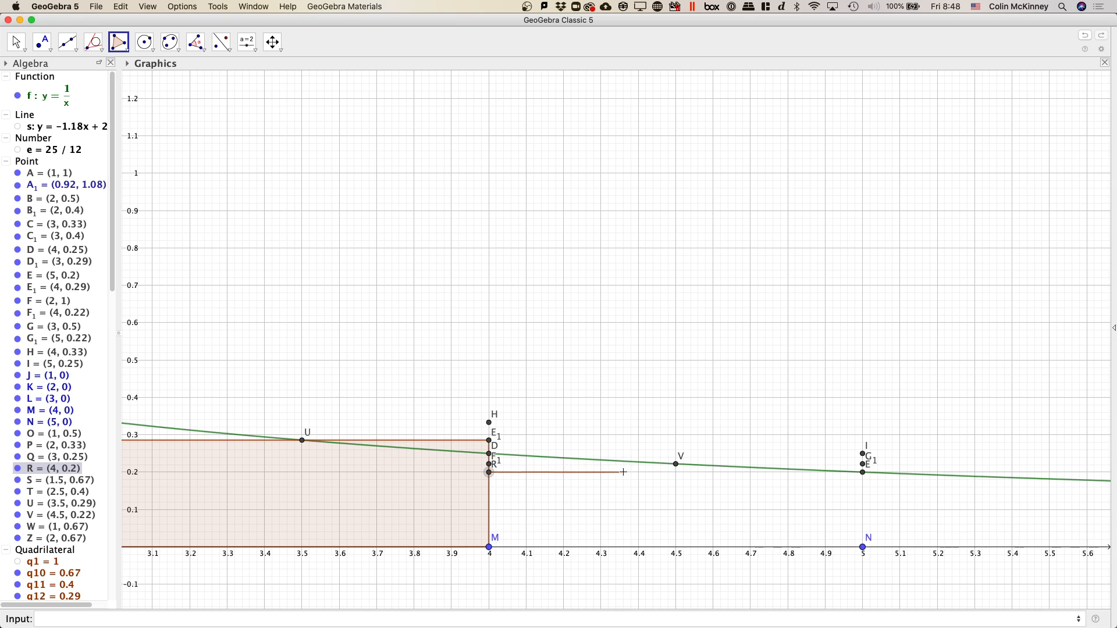
key(Escape)
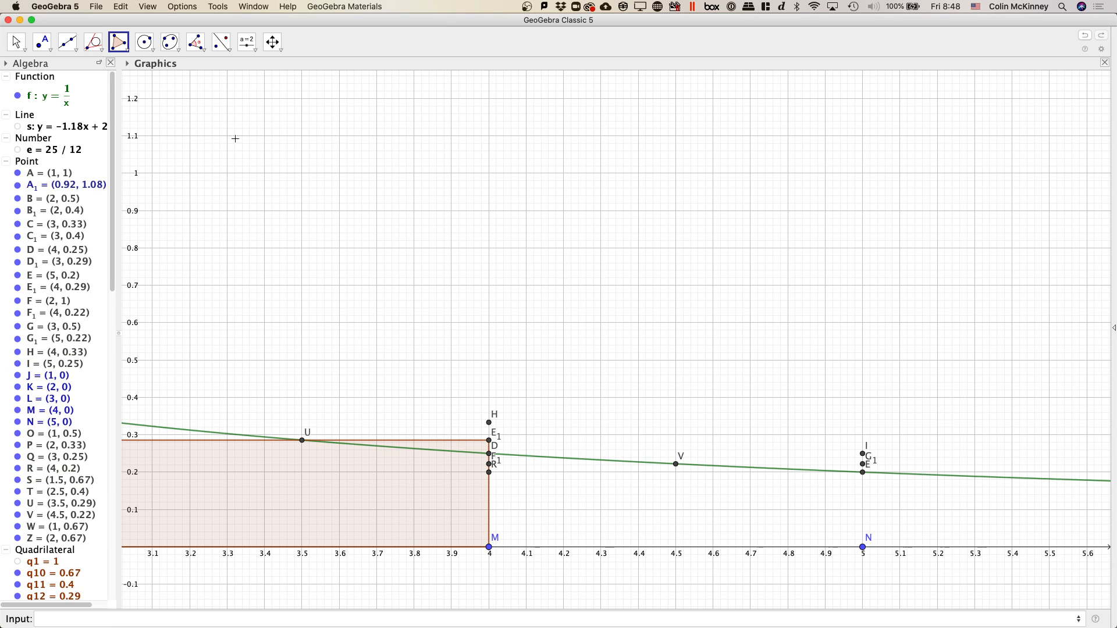
key(Escape)
Draw the fourth midpoint rectangle as a polygon through points F1, G1, N and M.
scroll(706, 480, up, 1)
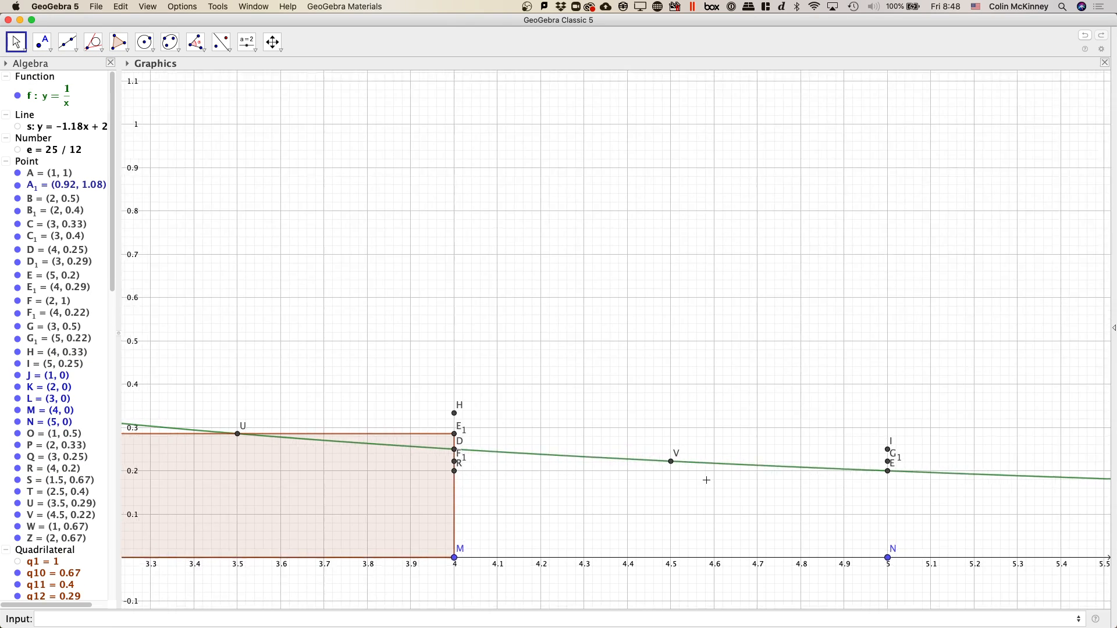
scroll(706, 480, up, 3)
click(123, 45)
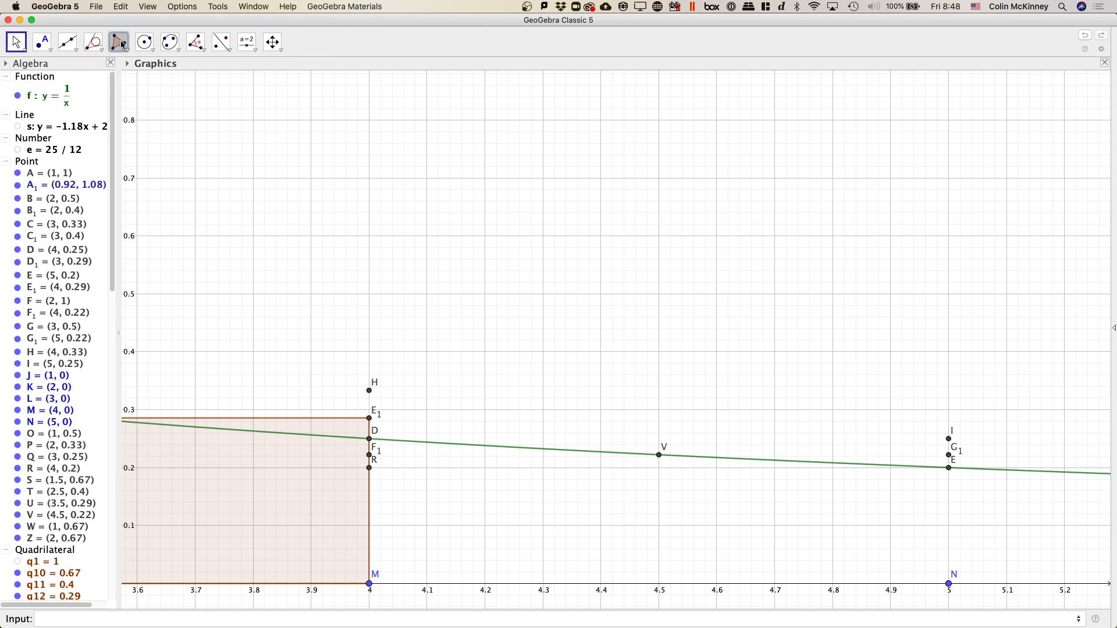
click(370, 455)
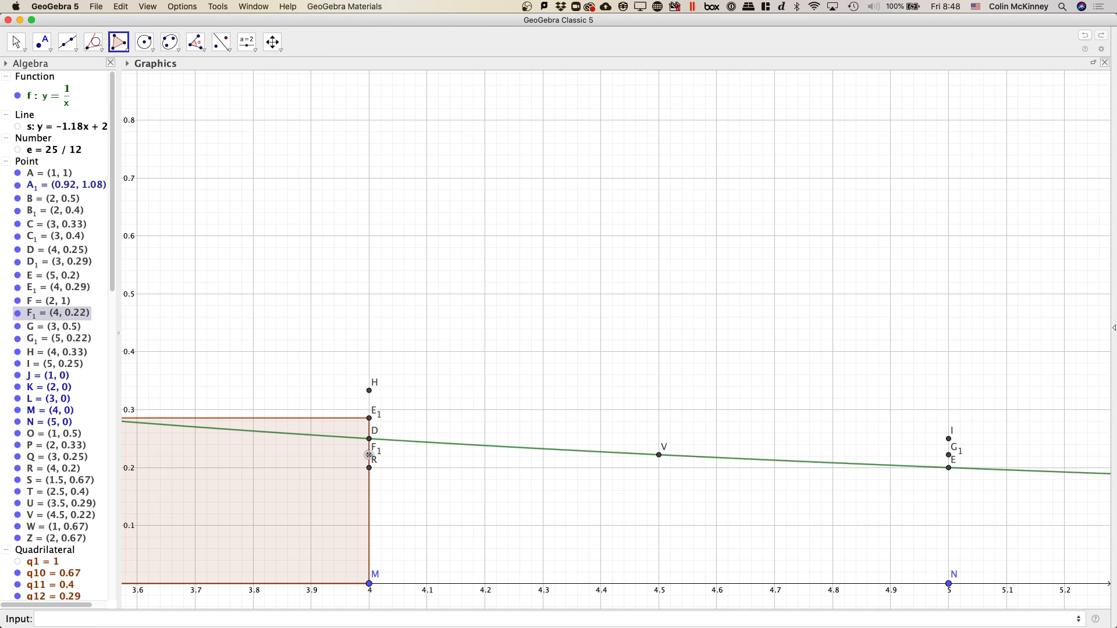
click(949, 456)
click(949, 583)
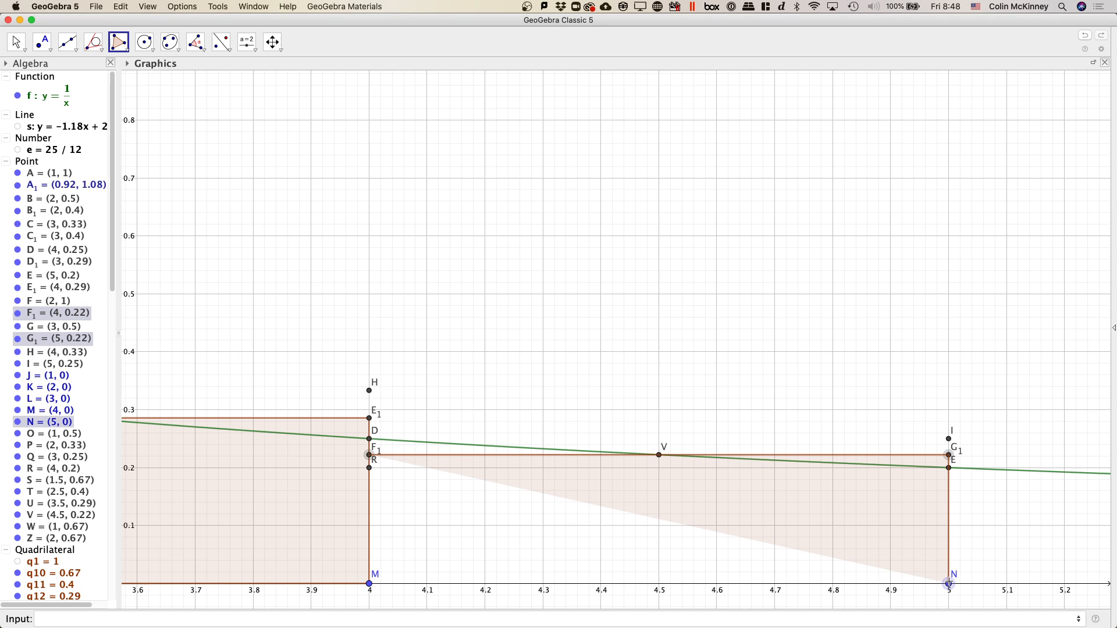
click(369, 584)
click(370, 455)
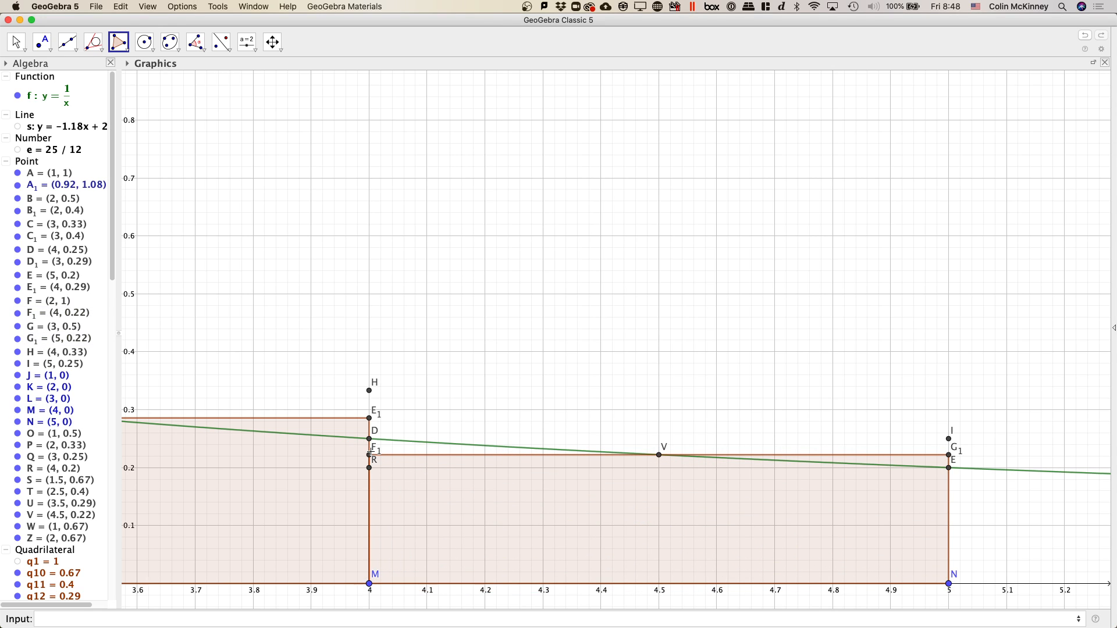
key(Escape)
Review the four midpoint rectangles on the graph and their areas q10 to q13 among the quadrilaterals.
scroll(370, 187, down, 2)
scroll(370, 188, down, 4)
drag(404, 202, 745, 278)
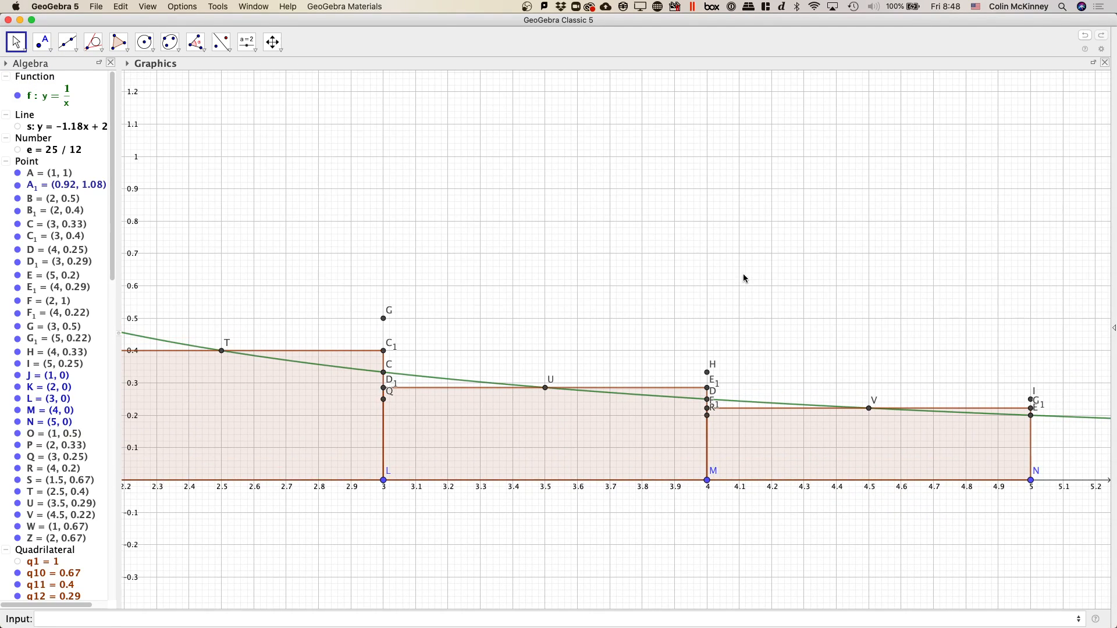
scroll(57, 400, down, 10)
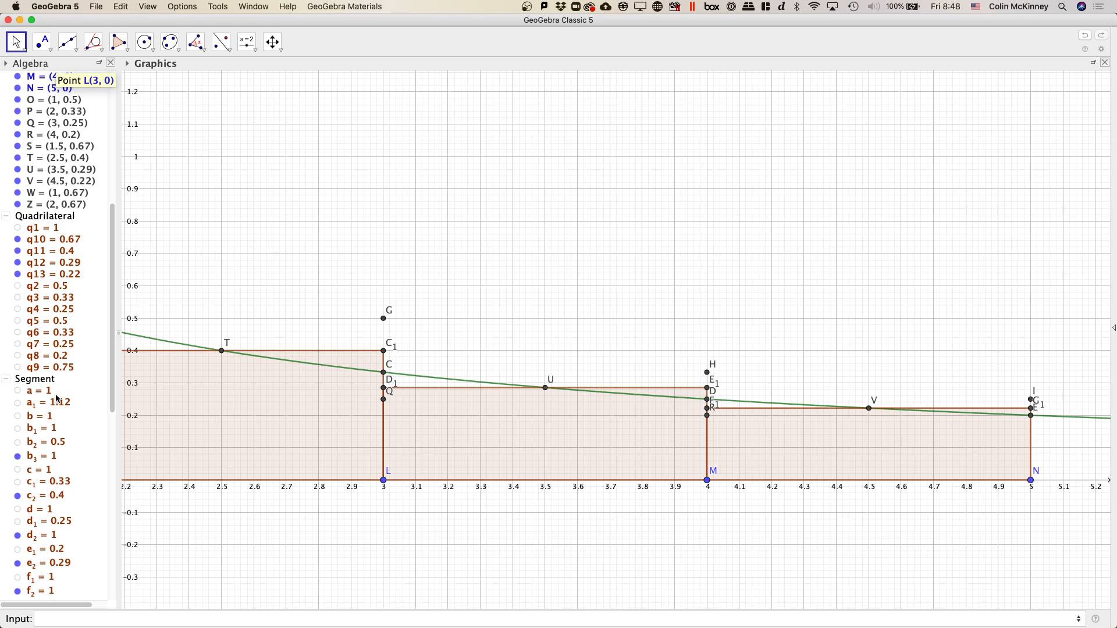